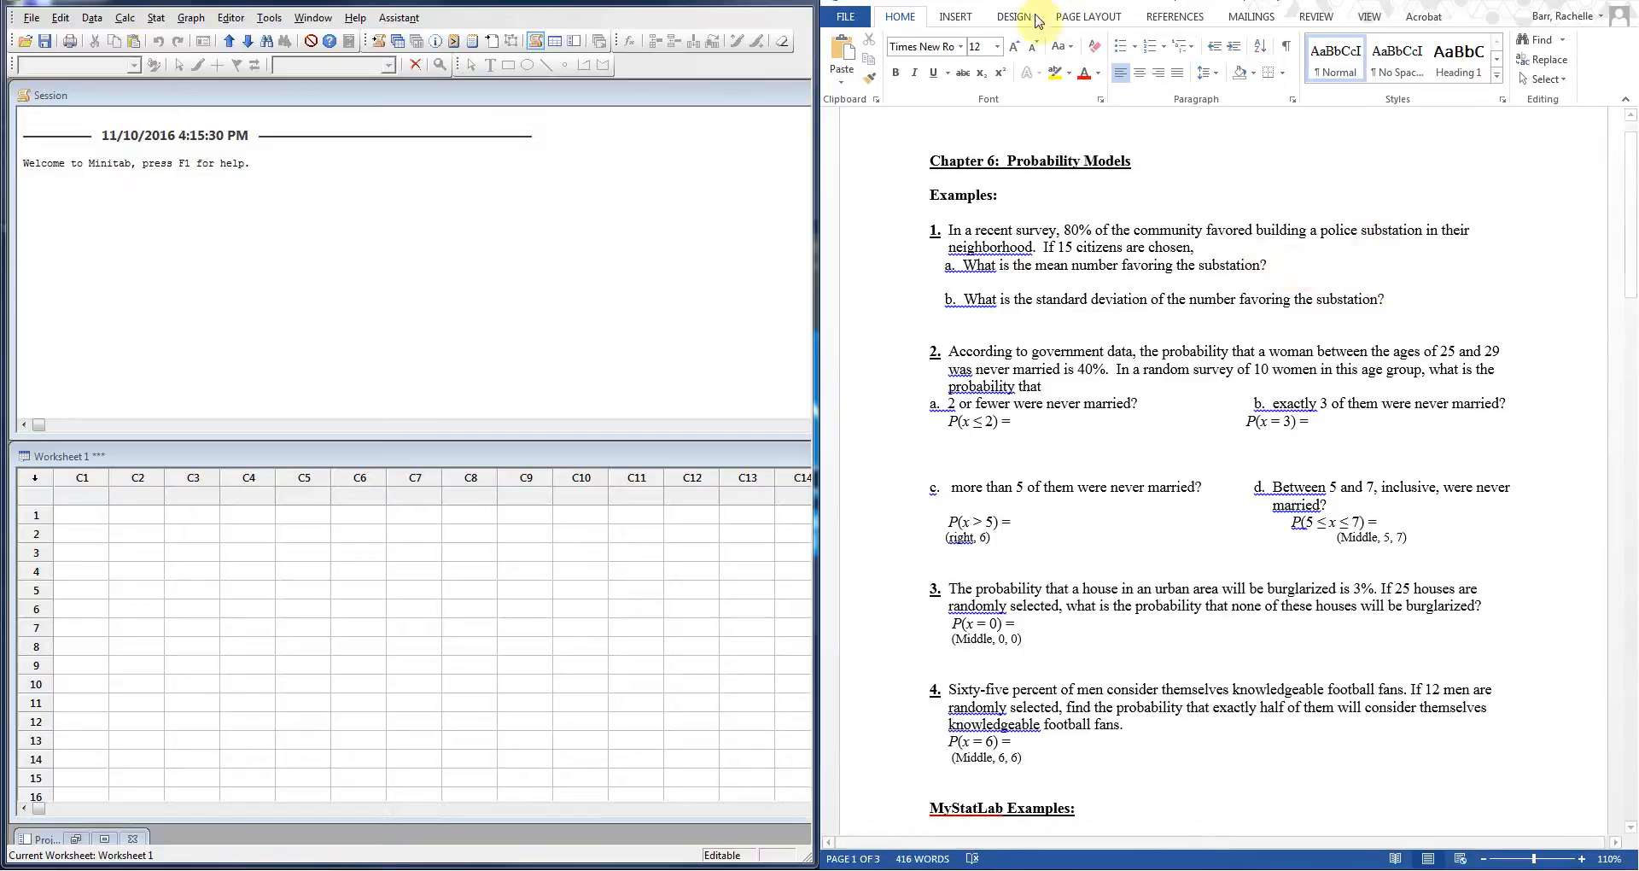
Step: Type the mean answer =15*.8=12 in red after item 1a's question
{"action": "left_click", "coordinate": [1085, 77]}
{"action": "type", "text": "=15*.8=12"}
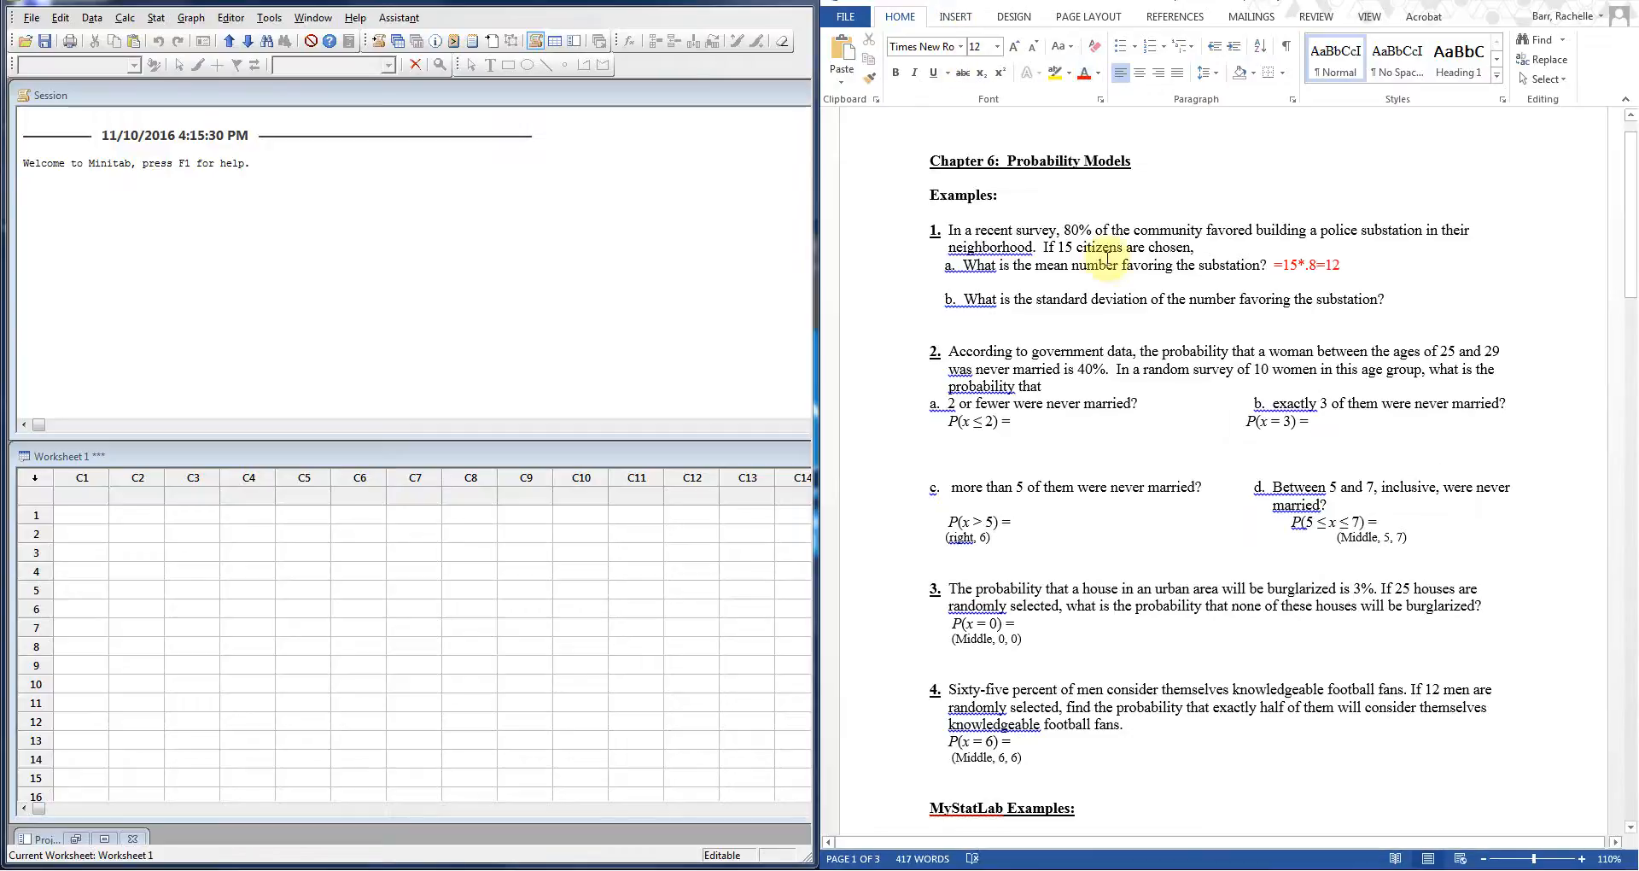
{"action": "left_click", "coordinate": [1087, 318]}
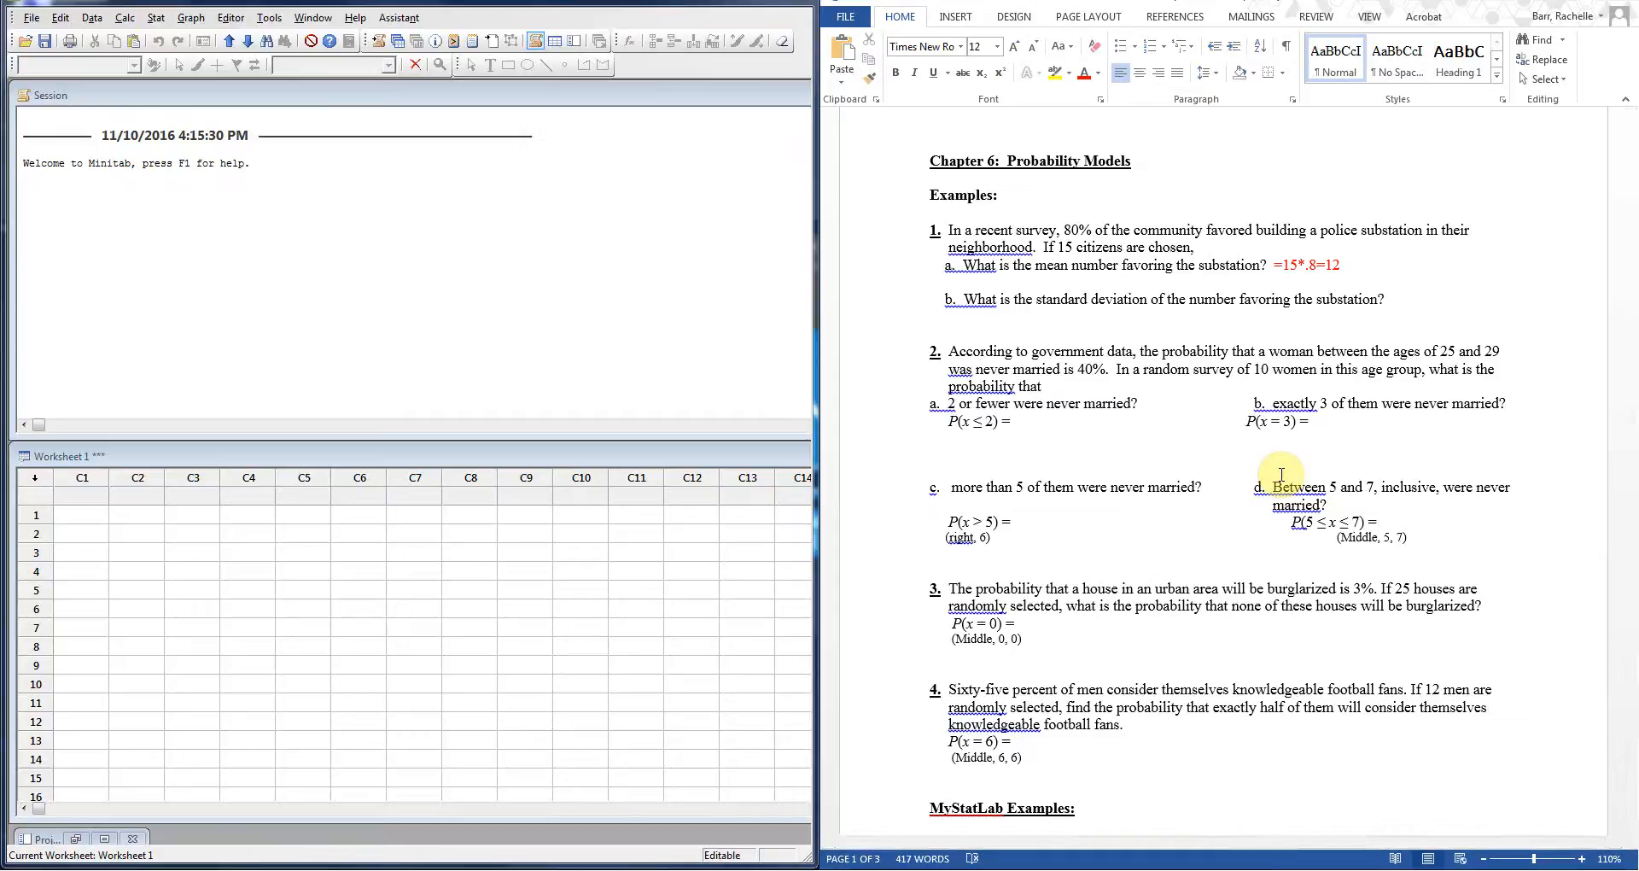
Step: Type SD=sqrt(12*.2)=sqrt(2.4)=1.55 as item 1b's standard deviation answer
{"action": "type", "text": "SD="}
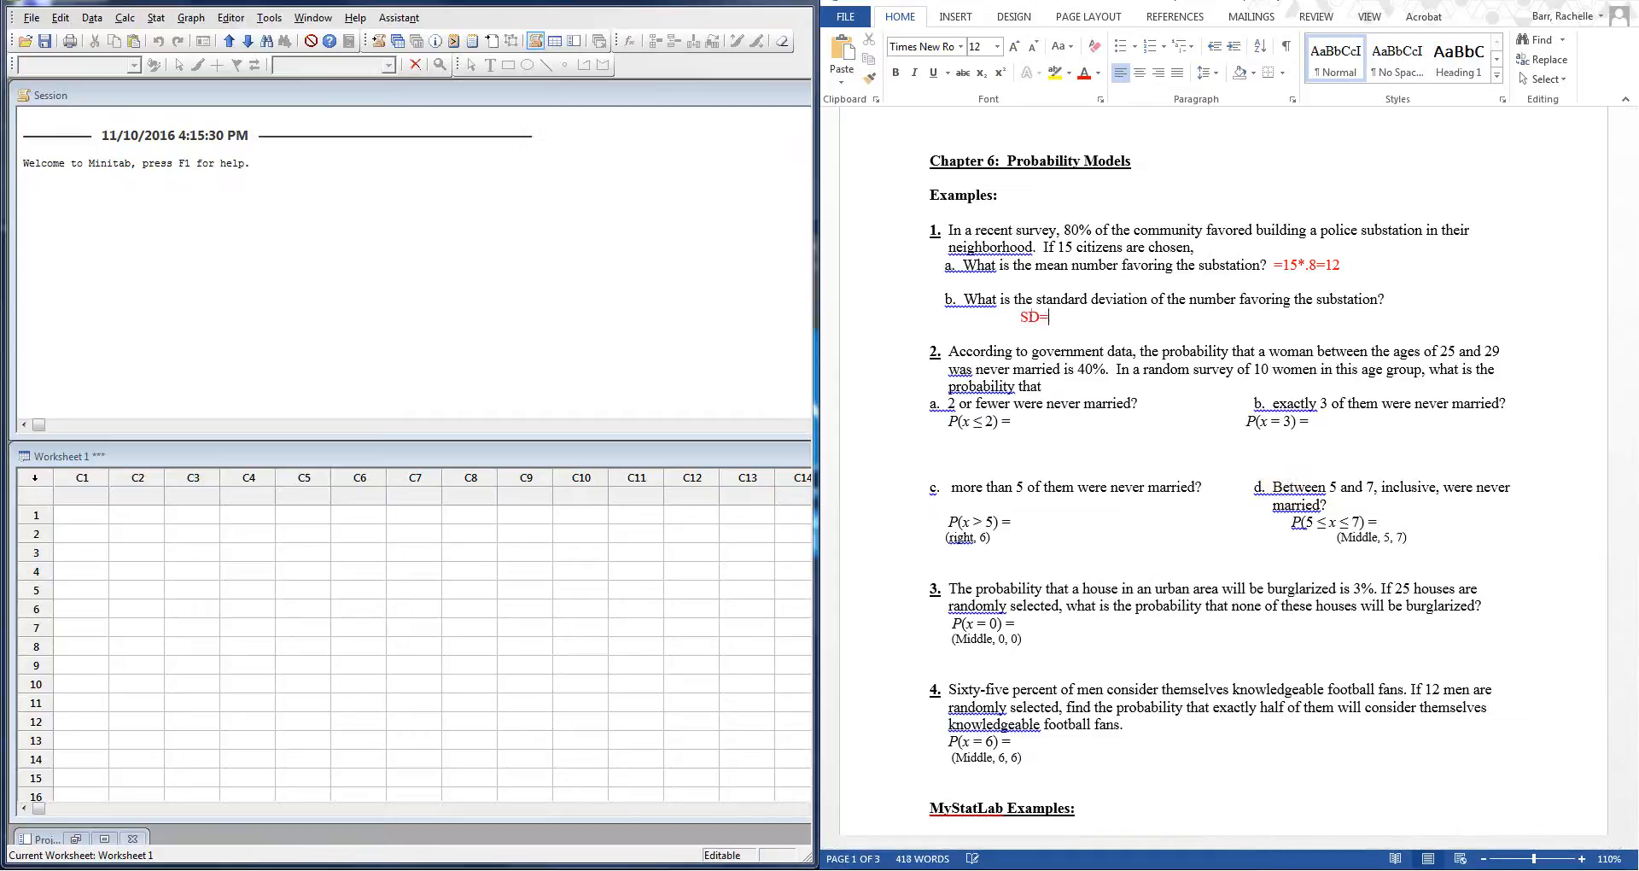
{"action": "type", "text": "("}
{"action": "type", "text": "sqrt"}
{"action": "type", "text": "12*"}
{"action": "type", "text": ".2"}
{"action": "type", "text": ")"}
{"action": "type", "text": "="}
{"action": "type", "text": "s"}
{"action": "type", "text": "qr"}
{"action": "type", "text": "t("}
{"action": "type", "text": "2.4)="}
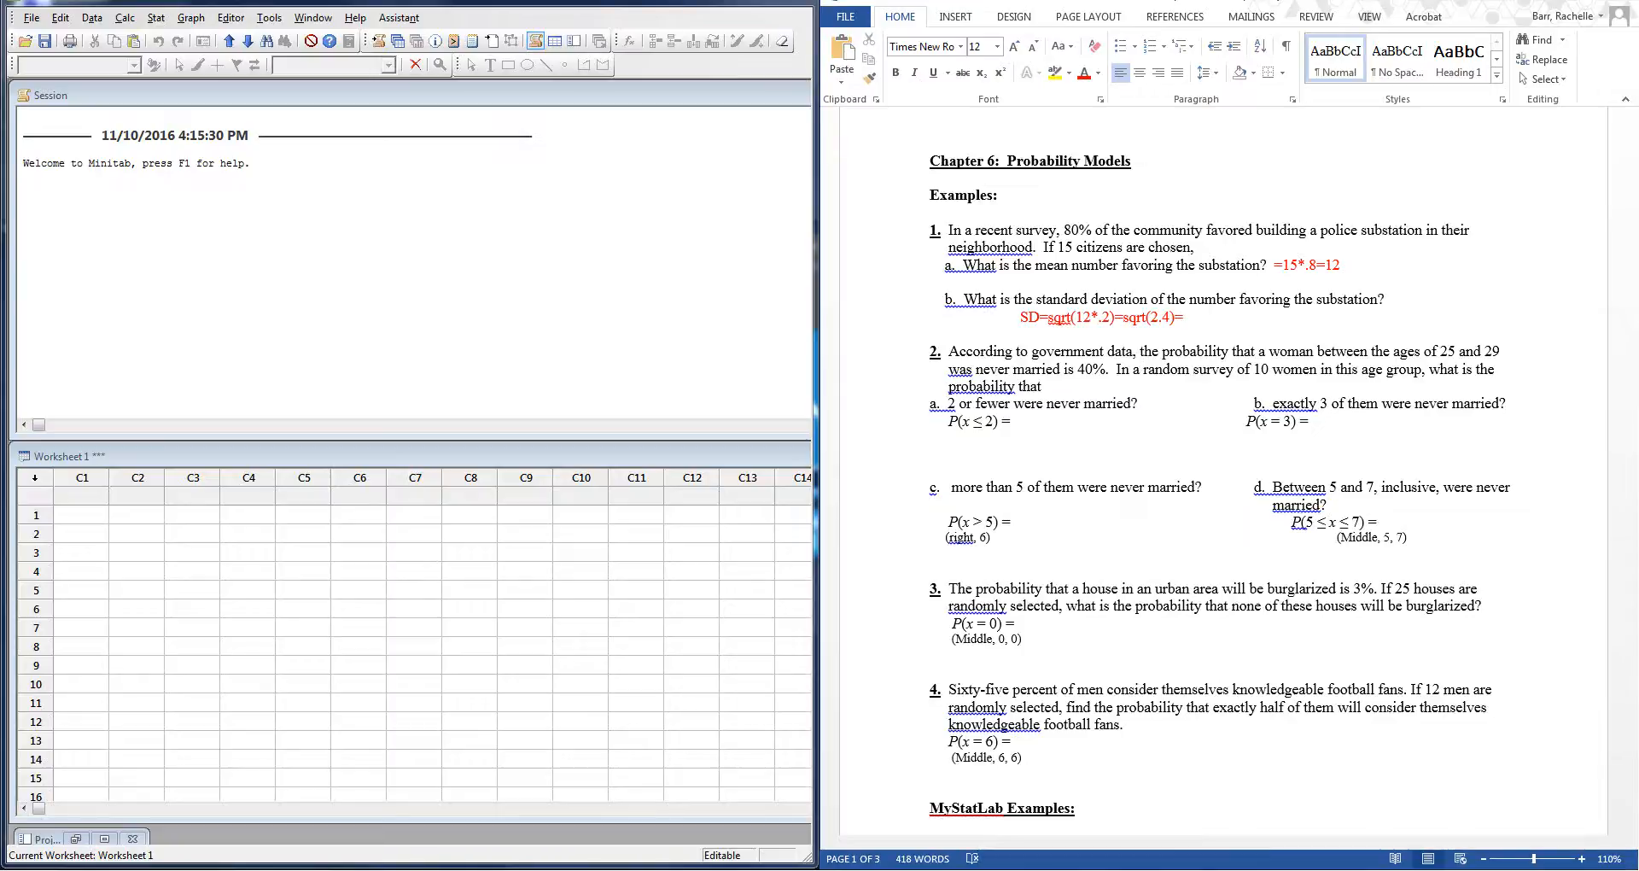
{"action": "type", "text": "1.55"}
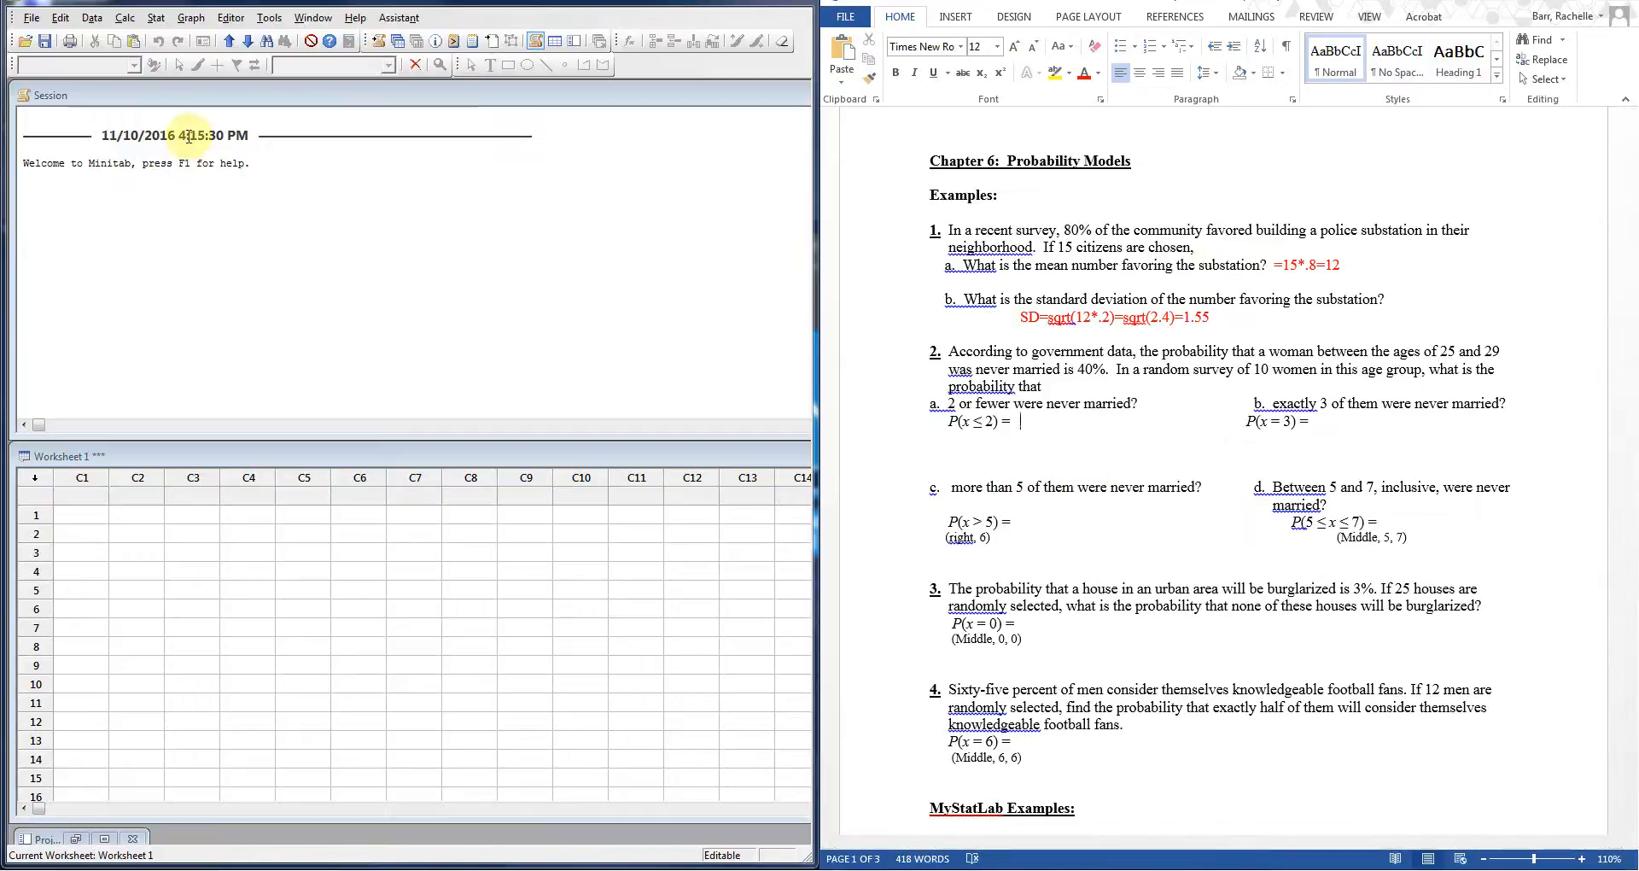
Step: Set up a View Probability plot for a Binomial distribution with 10 trials and probability 0.4
{"action": "left_click", "coordinate": [189, 20]}
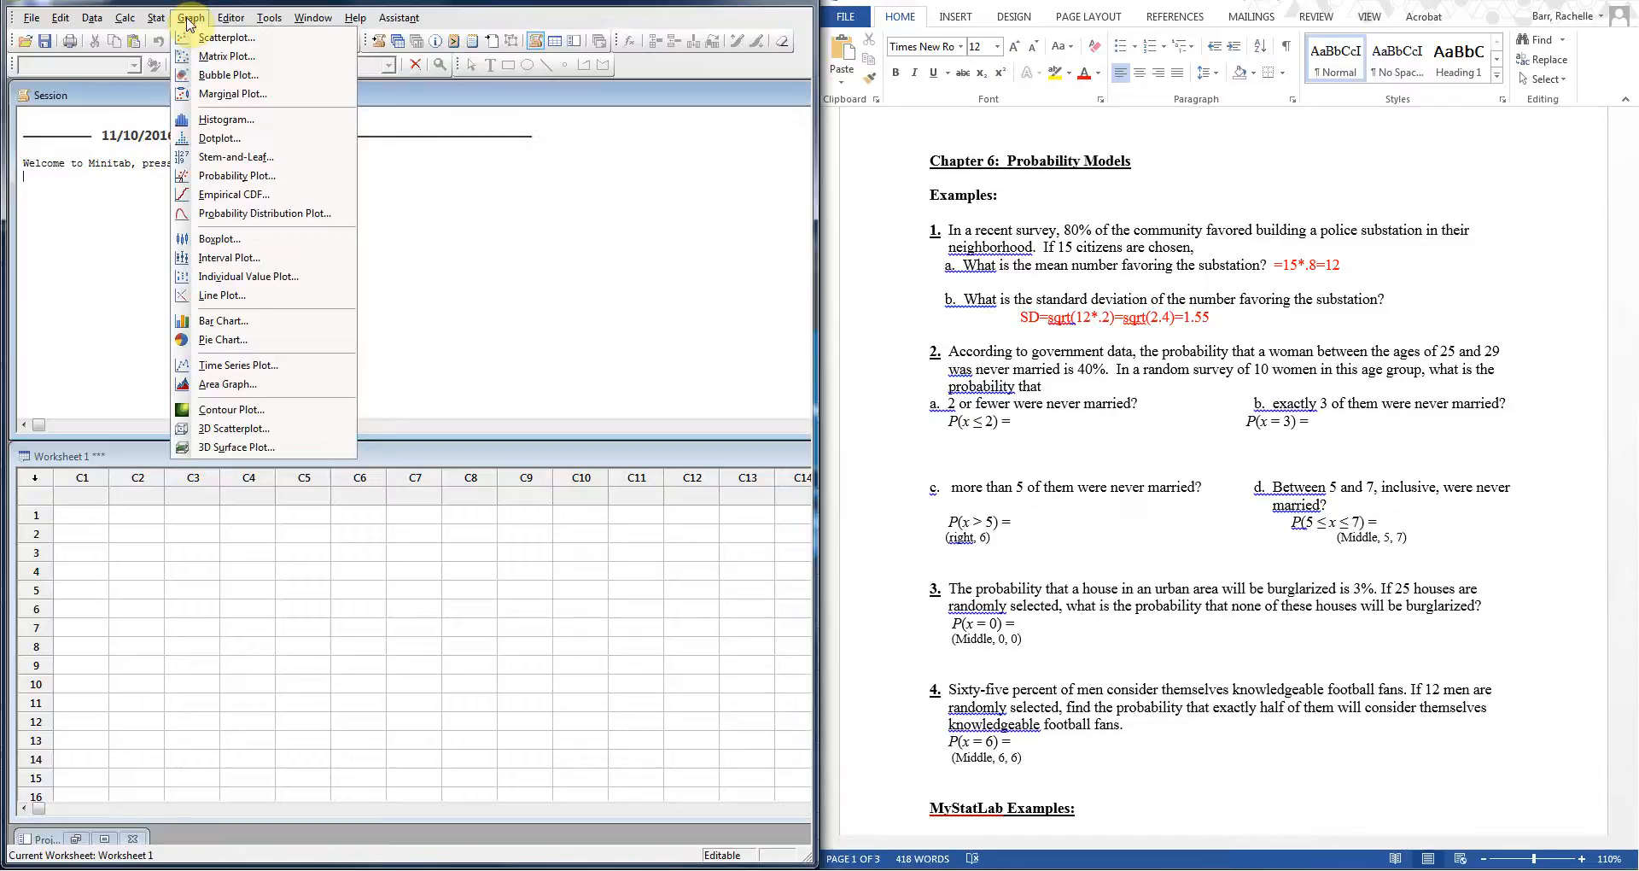
{"action": "left_click", "coordinate": [312, 213]}
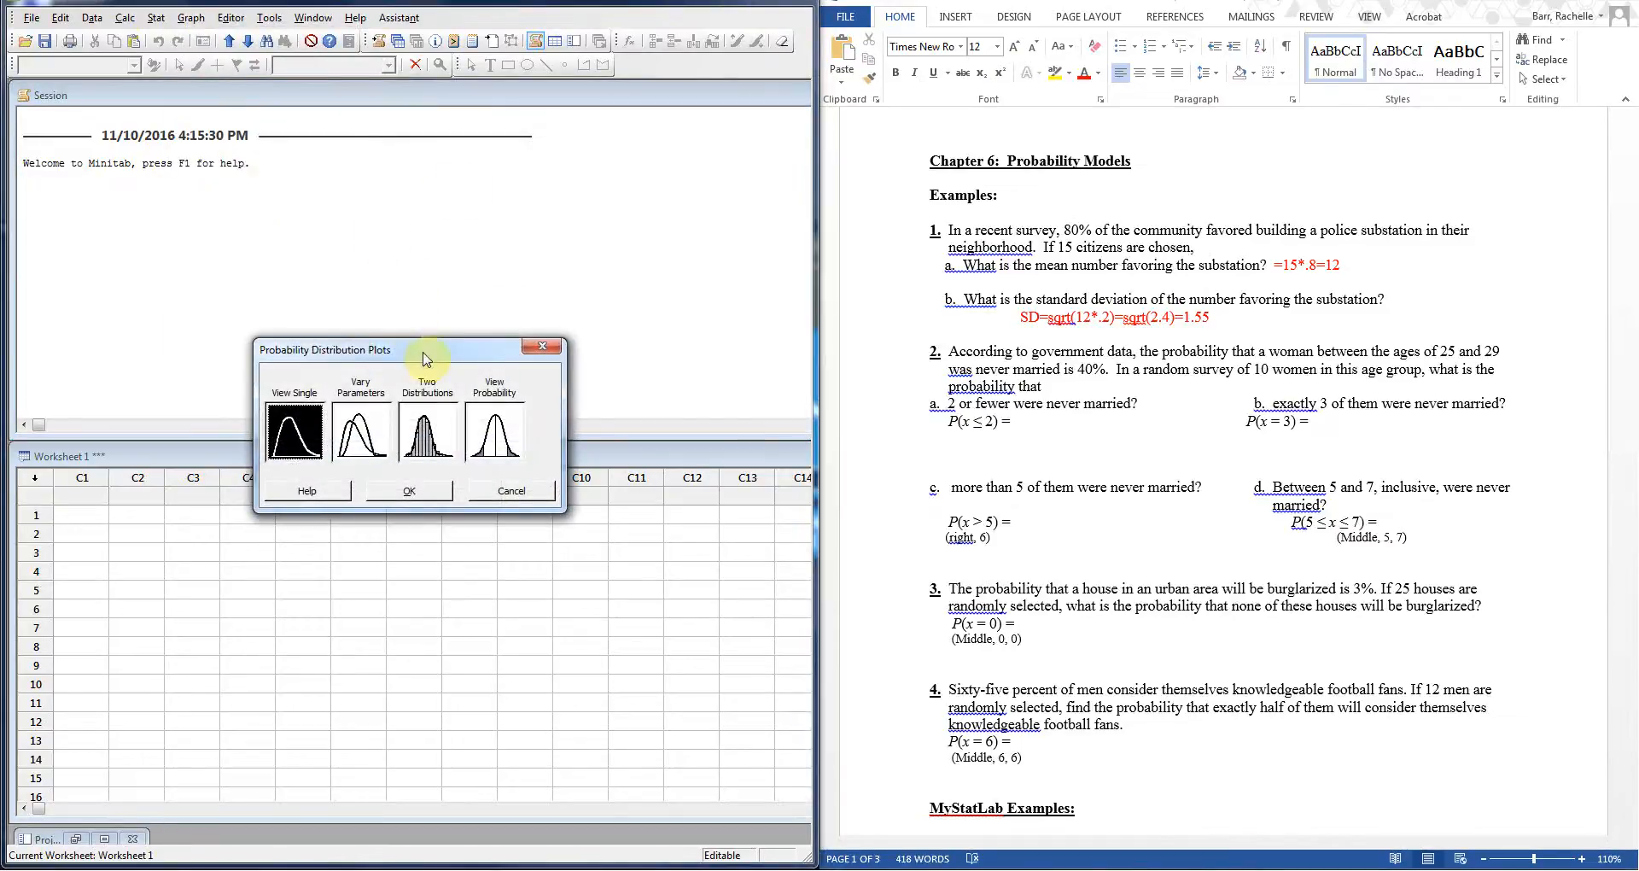
{"action": "left_click", "coordinate": [422, 342]}
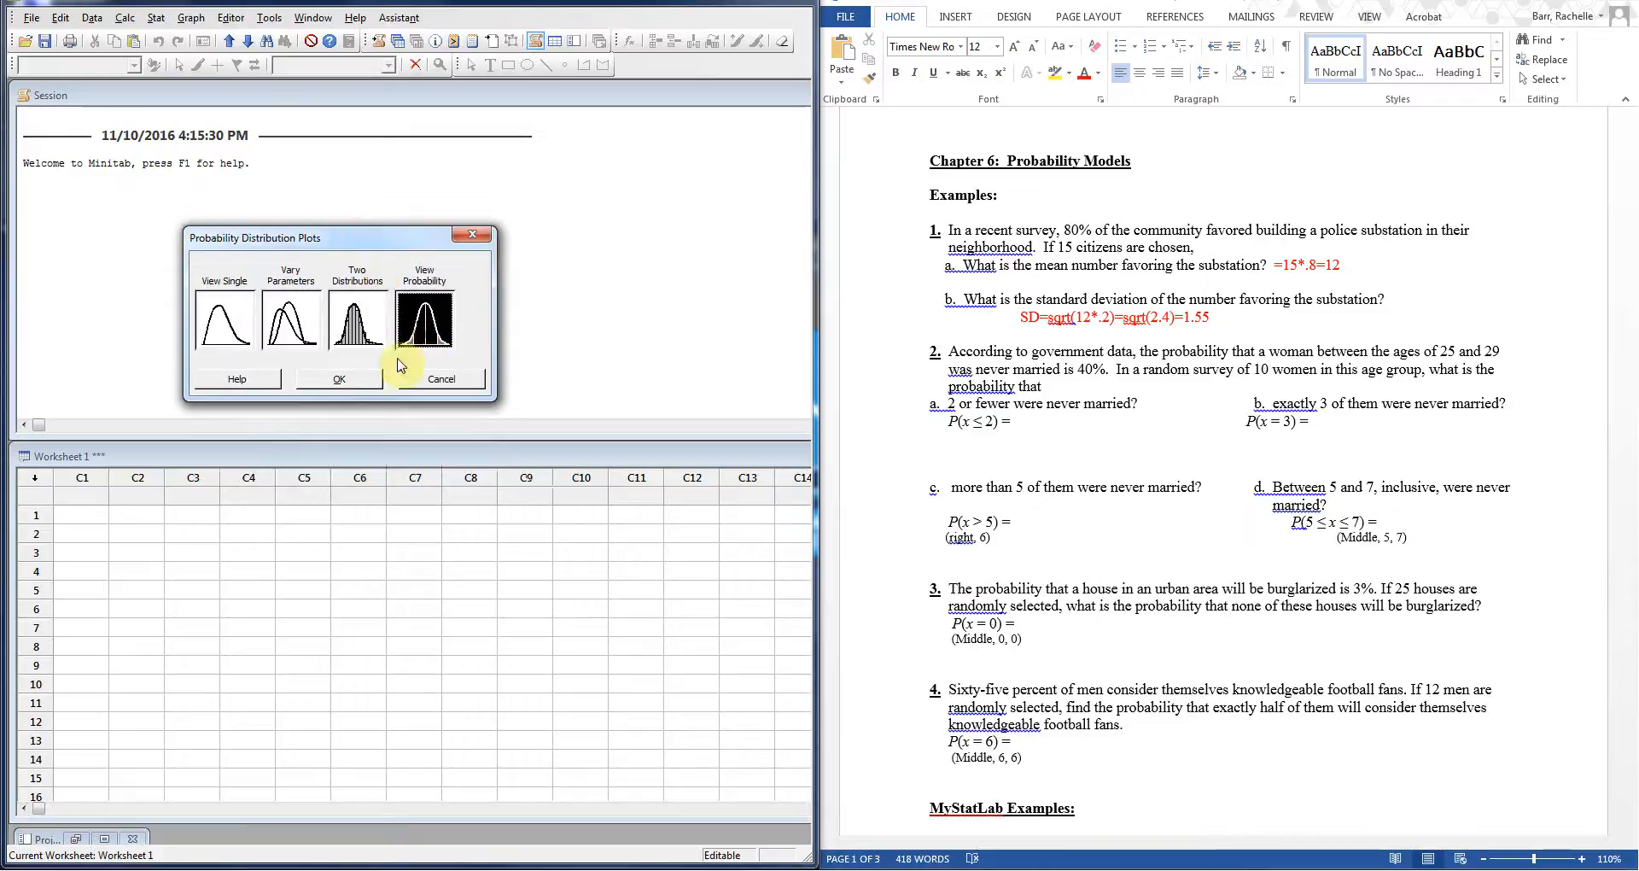
{"action": "left_click", "coordinate": [341, 381]}
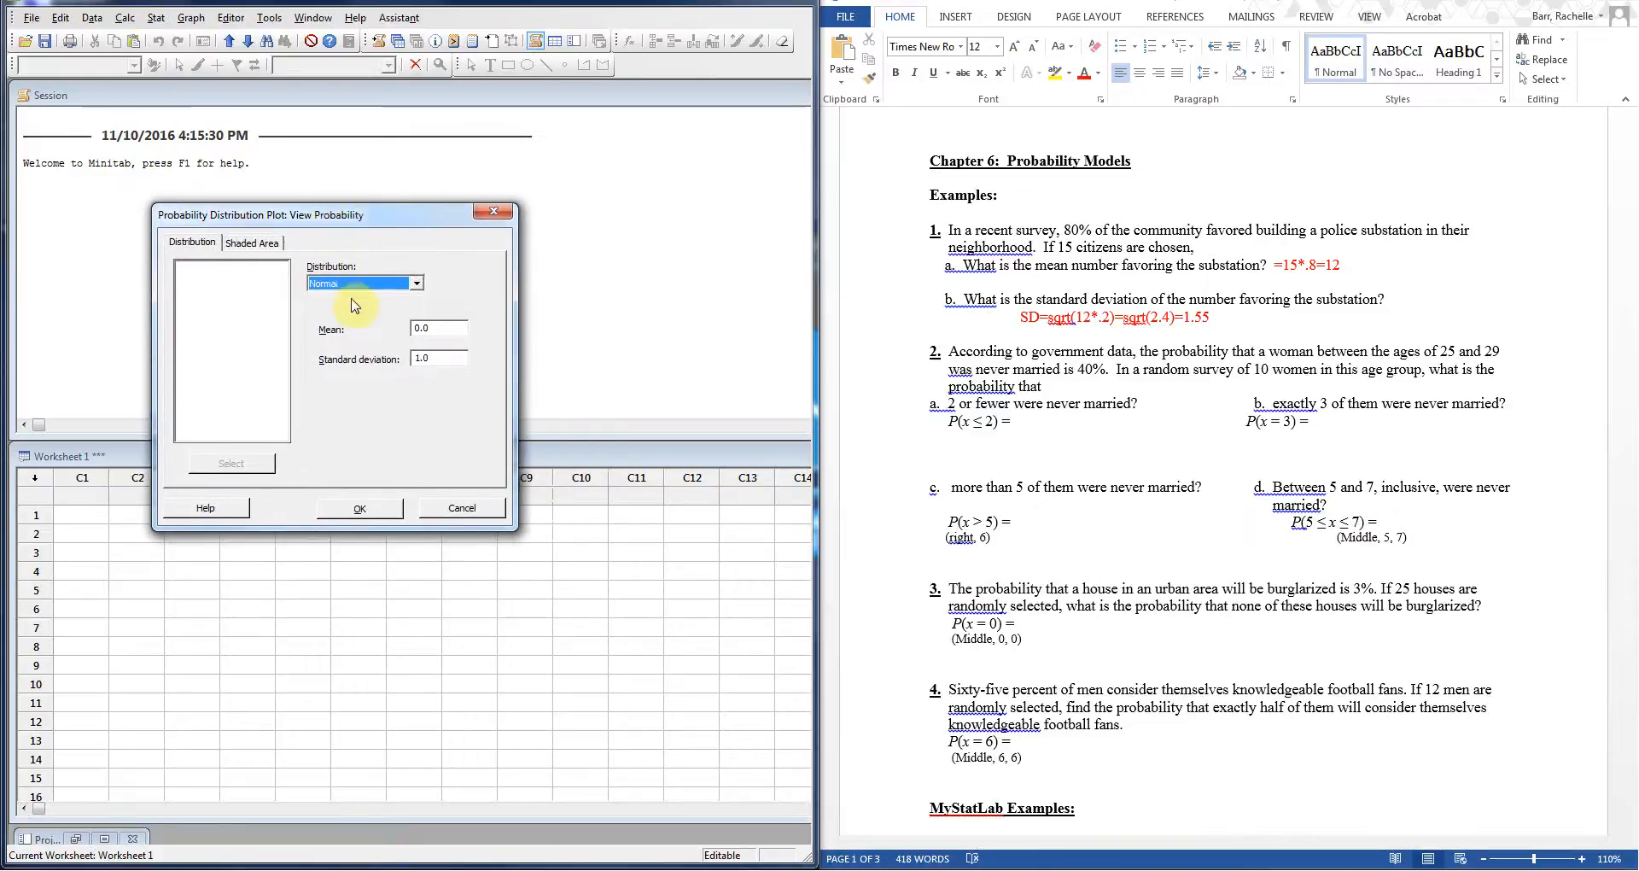
{"action": "left_click", "coordinate": [417, 285]}
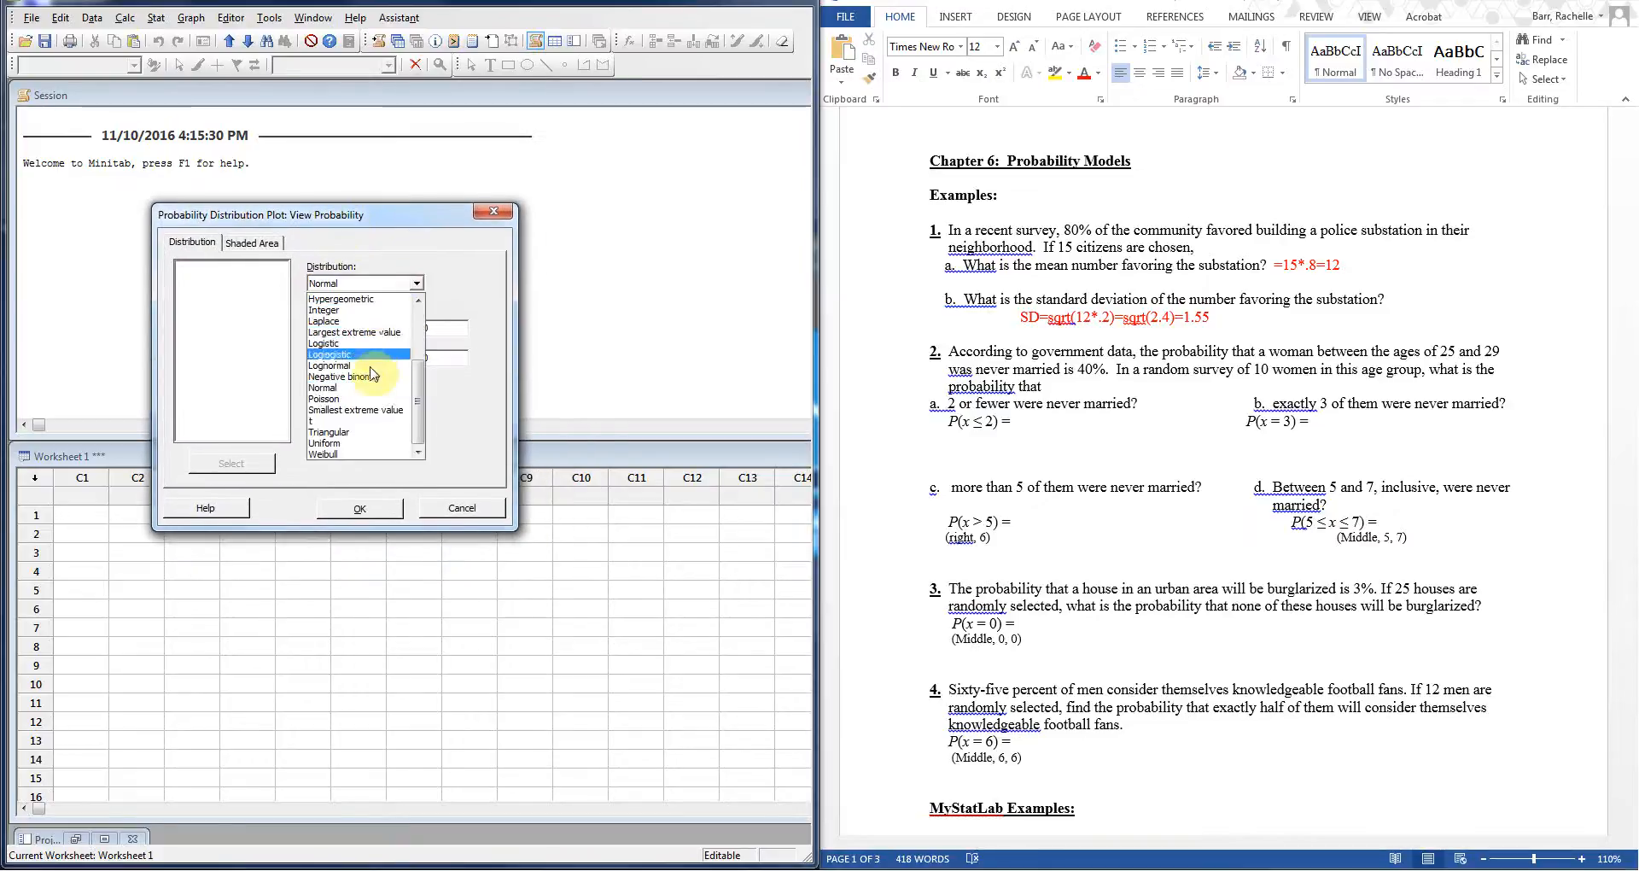
{"action": "scroll", "coordinate": [367, 385], "scroll_direction": "up", "scroll_amount": 1}
{"action": "scroll", "coordinate": [369, 388], "scroll_direction": "up", "scroll_amount": 3}
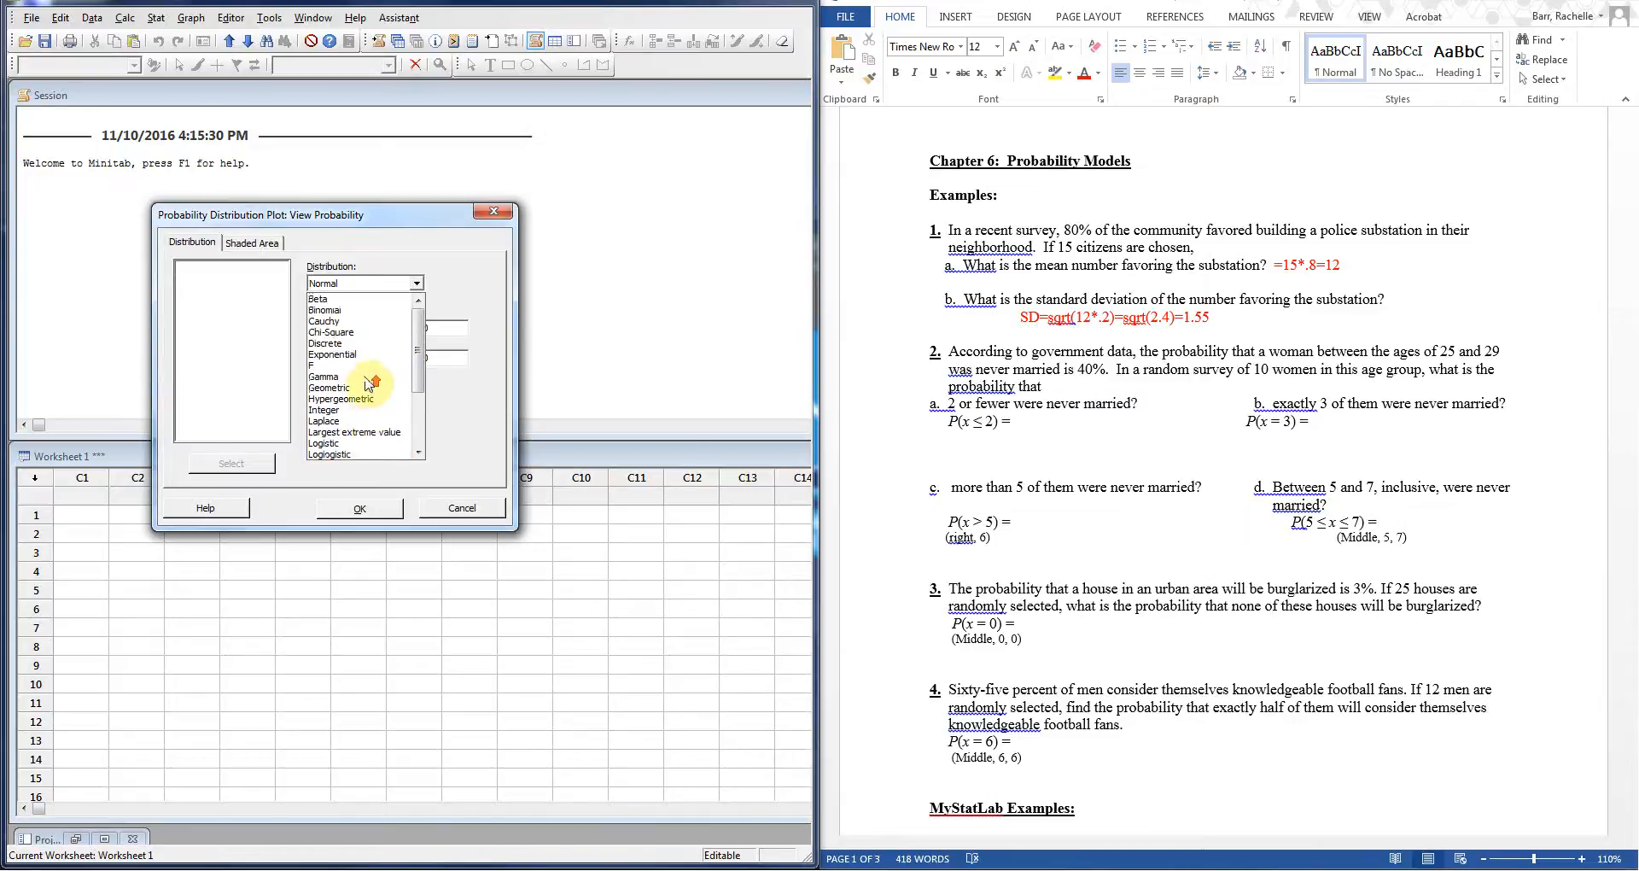
{"action": "left_click", "coordinate": [357, 319]}
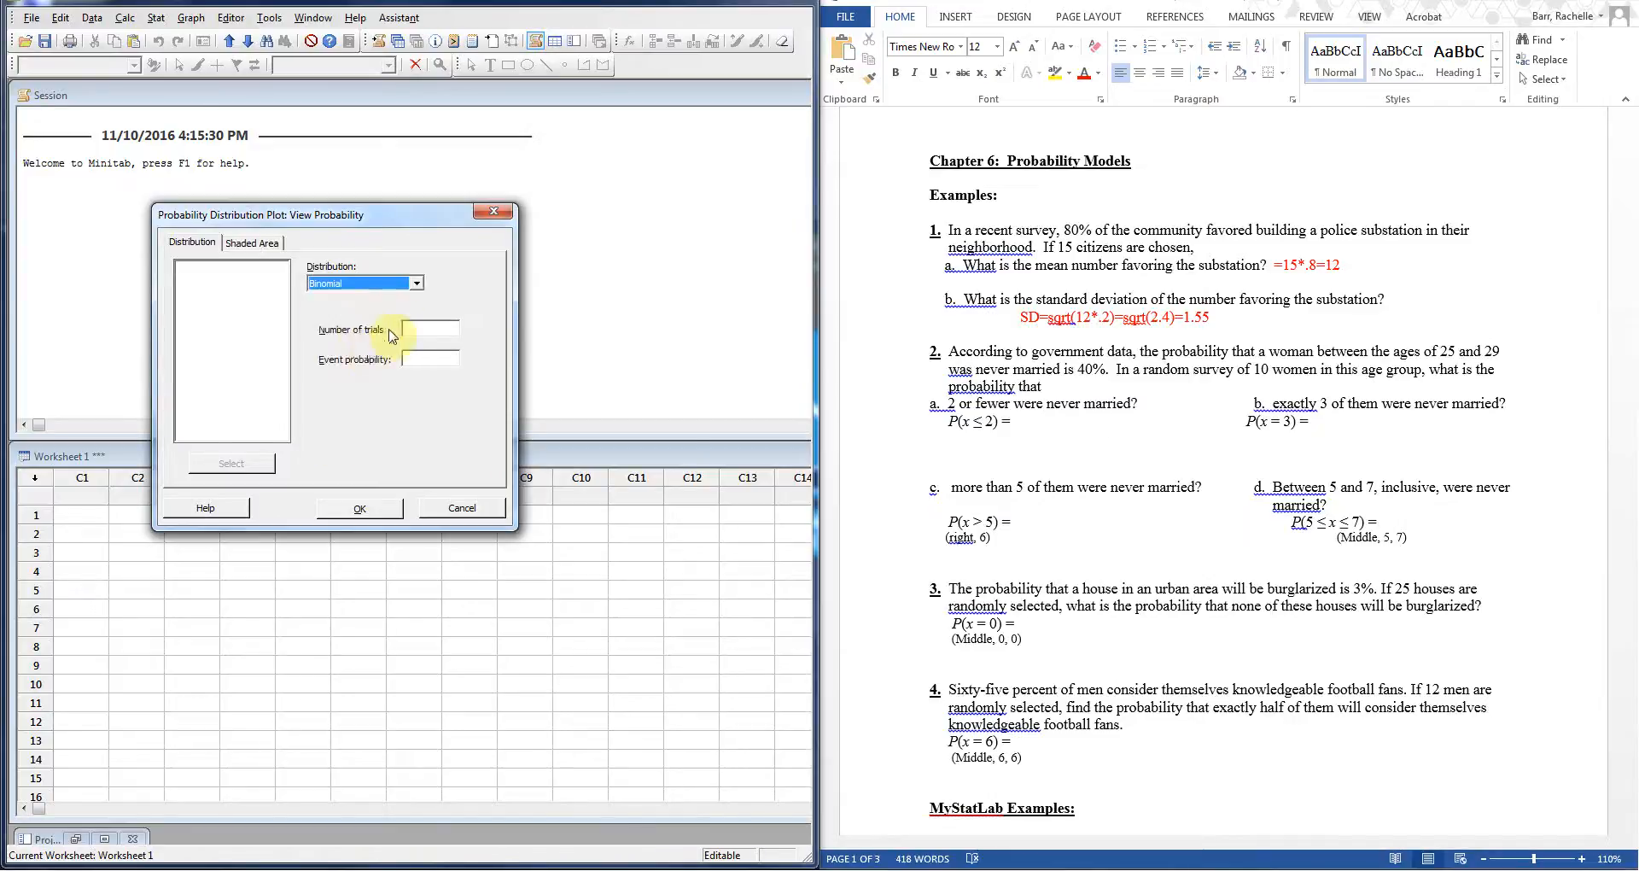
{"action": "left_click", "coordinate": [430, 328]}
{"action": "type", "text": "10"}
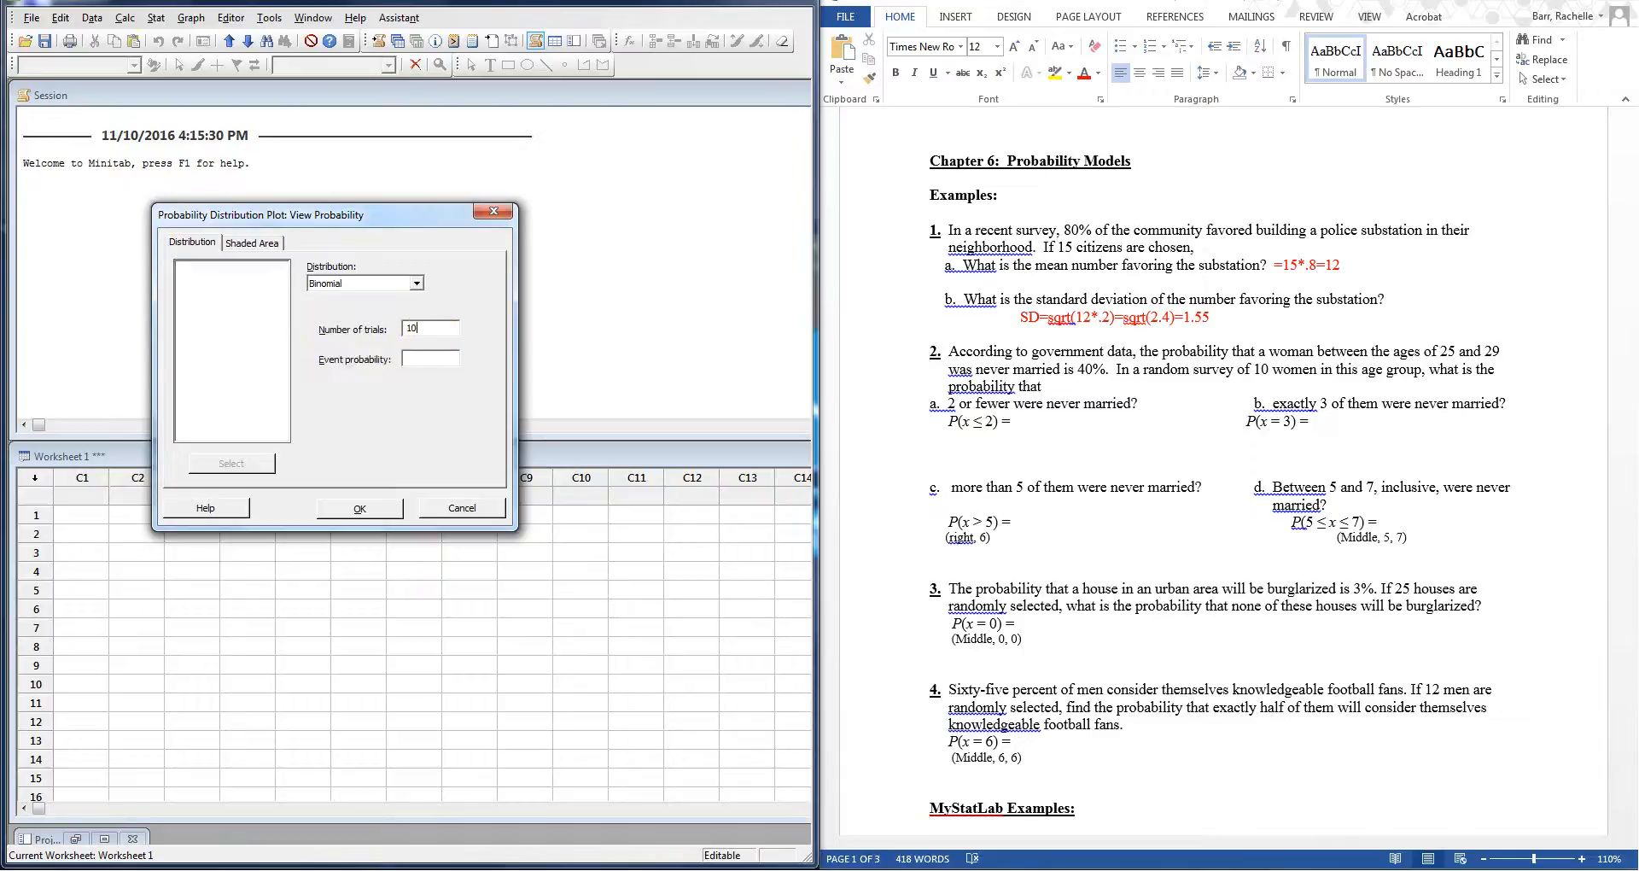
{"action": "left_click", "coordinate": [441, 362]}
{"action": "type", "text": ".4"}
Step: Shade the left tail by X value up to 2 and draw the plot
{"action": "left_click", "coordinate": [256, 242]}
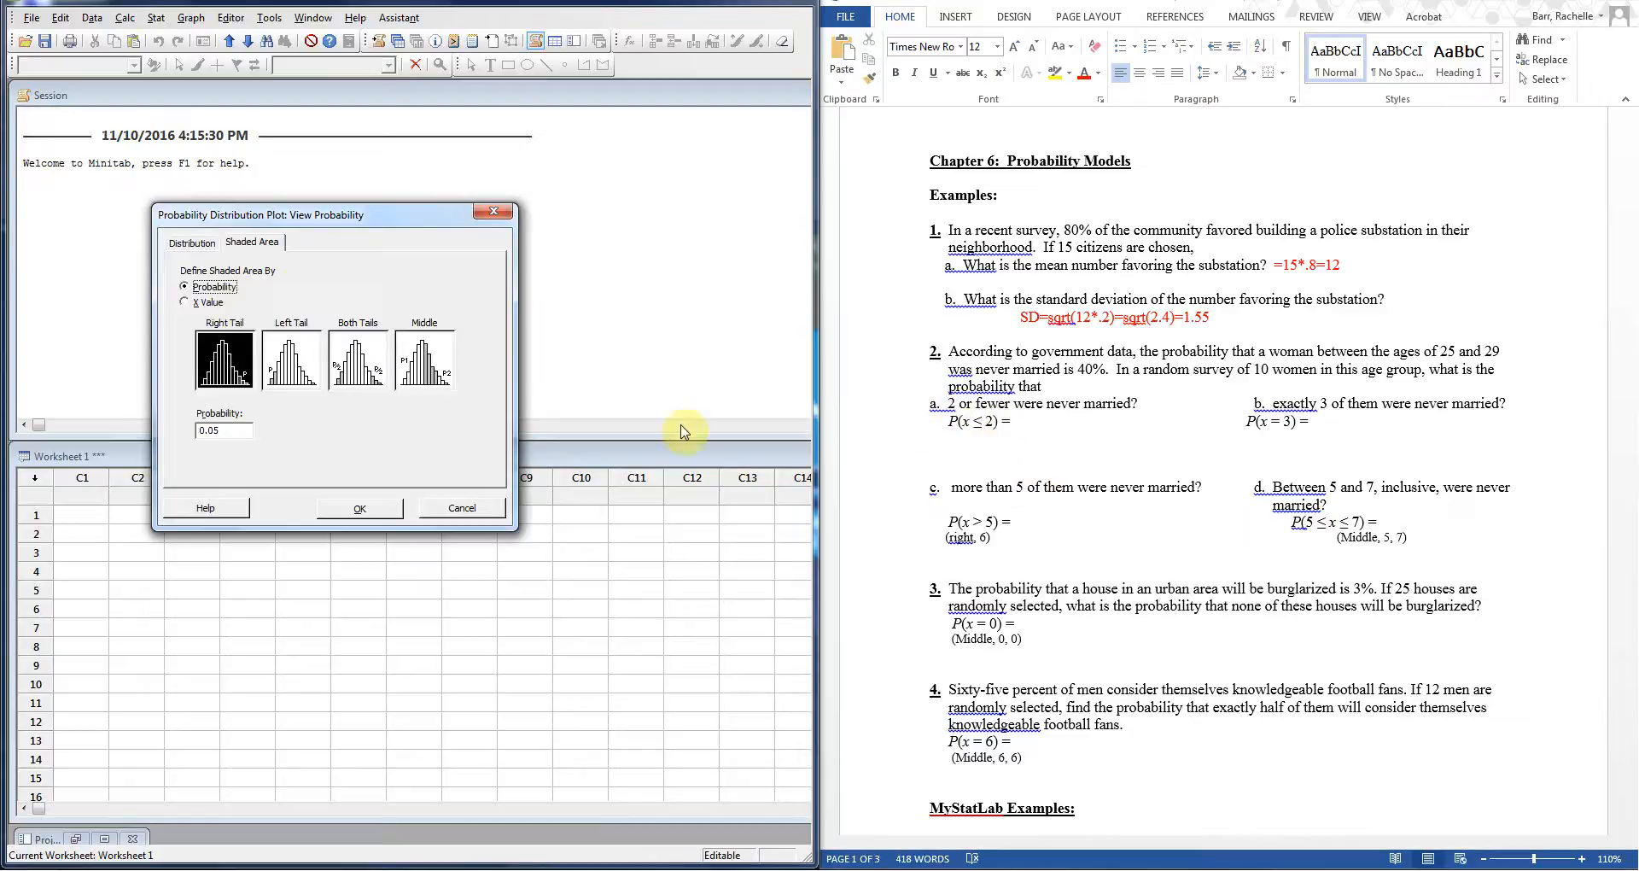
{"action": "left_click", "coordinate": [185, 301]}
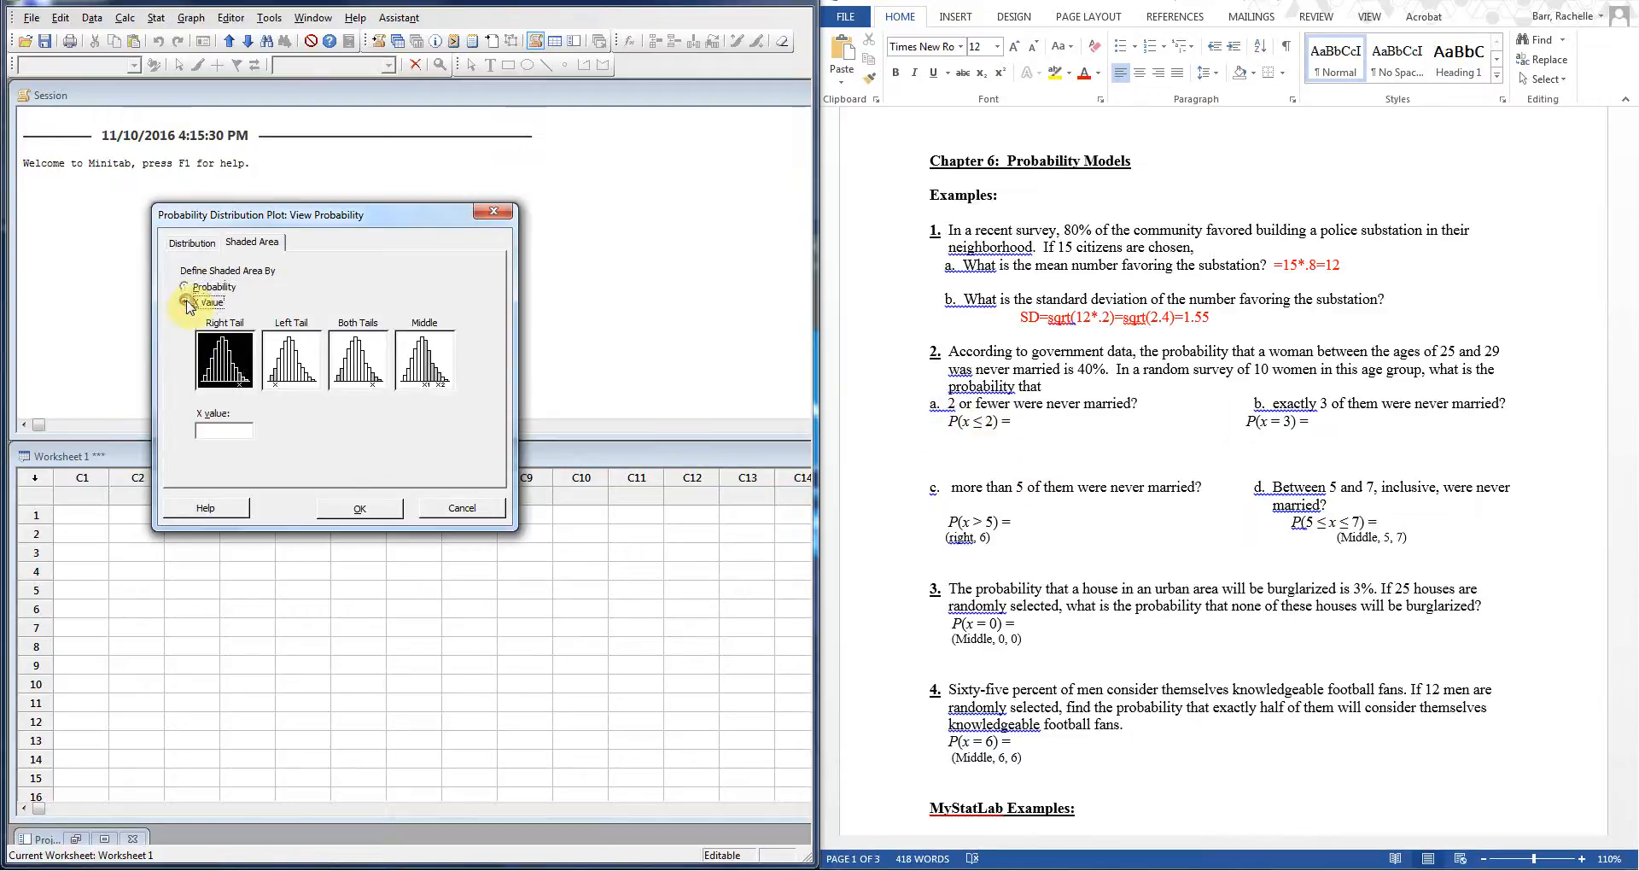
{"action": "left_click", "coordinate": [287, 382]}
{"action": "left_click", "coordinate": [199, 429]}
{"action": "type", "text": "2"}
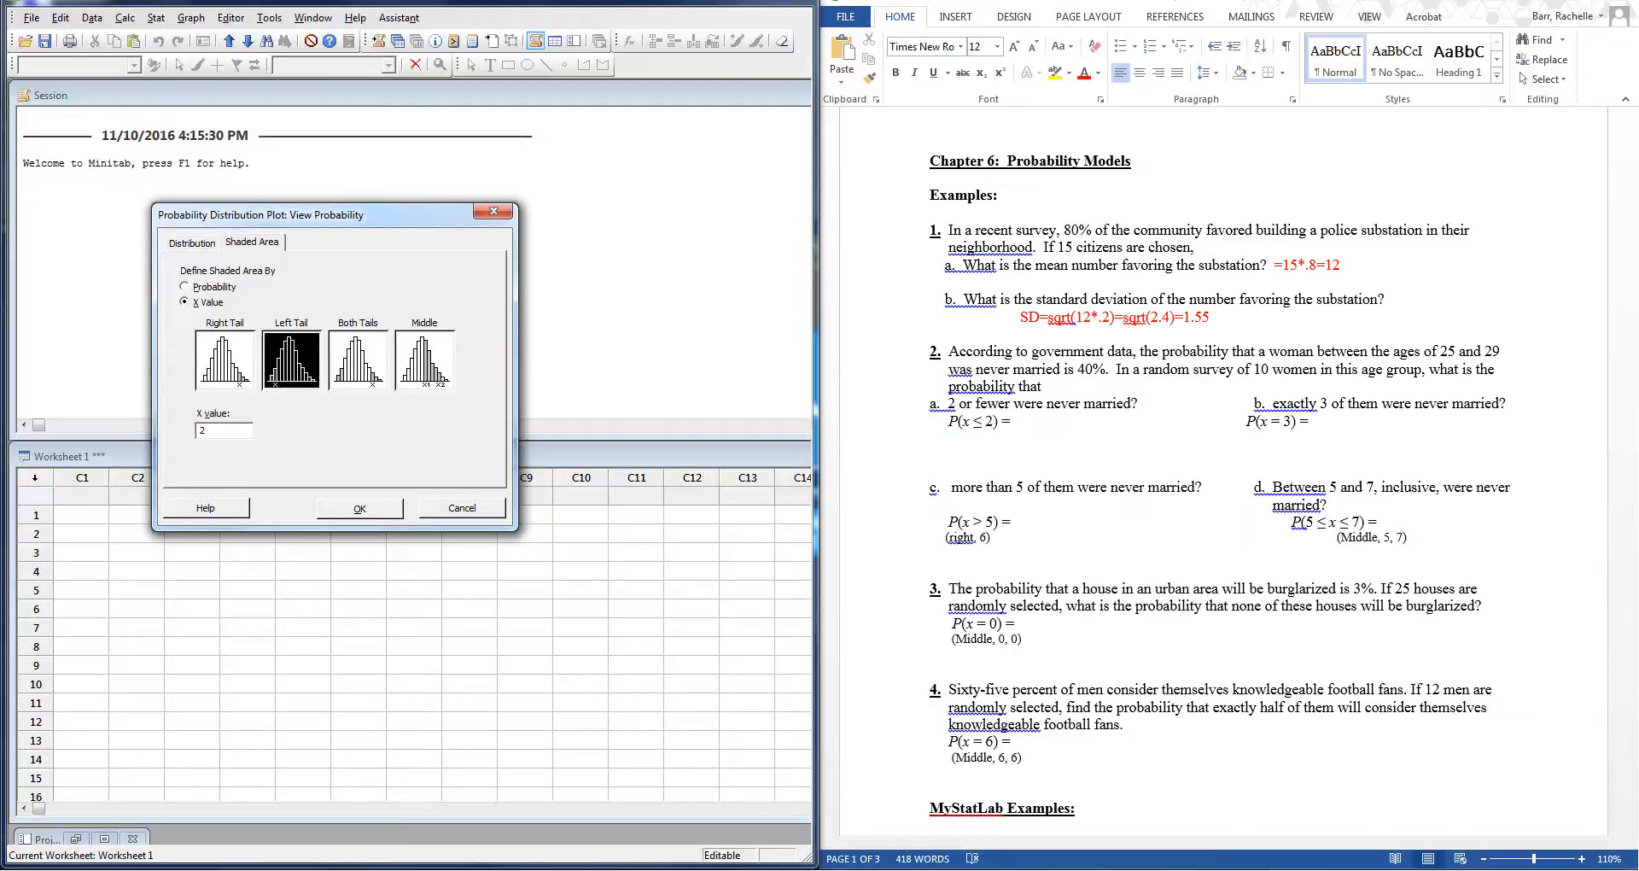
{"action": "left_click", "coordinate": [359, 509]}
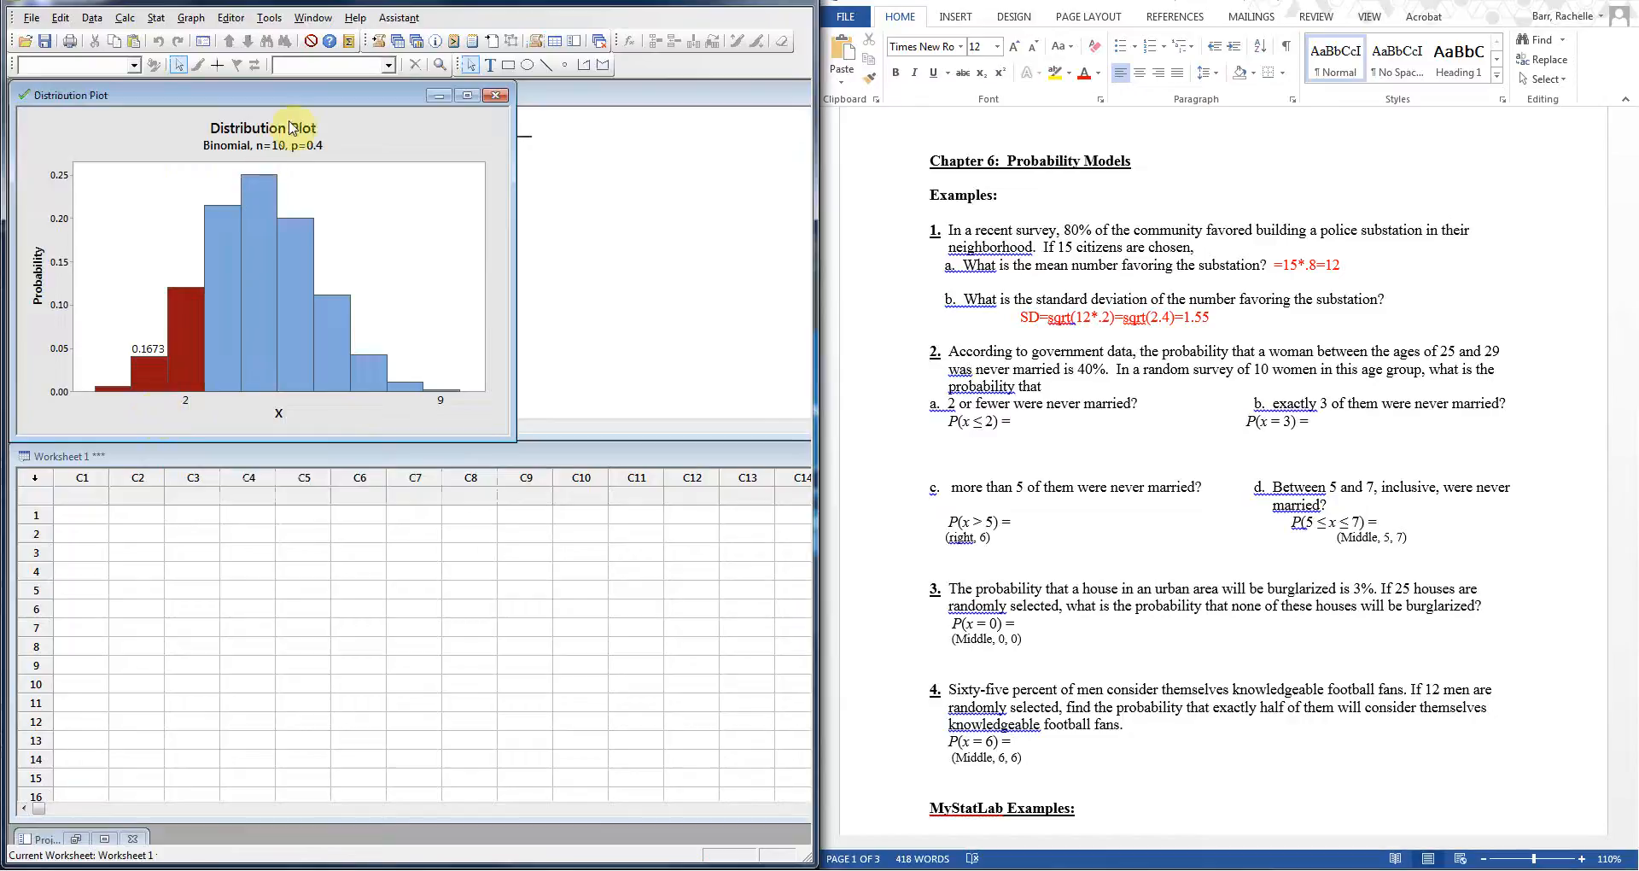
Step: Enter 0.1673 in red after P(x ≤ 2) = in the worksheet
{"action": "left_click_drag", "start_coordinate": [312, 95], "coordinate": [402, 81]}
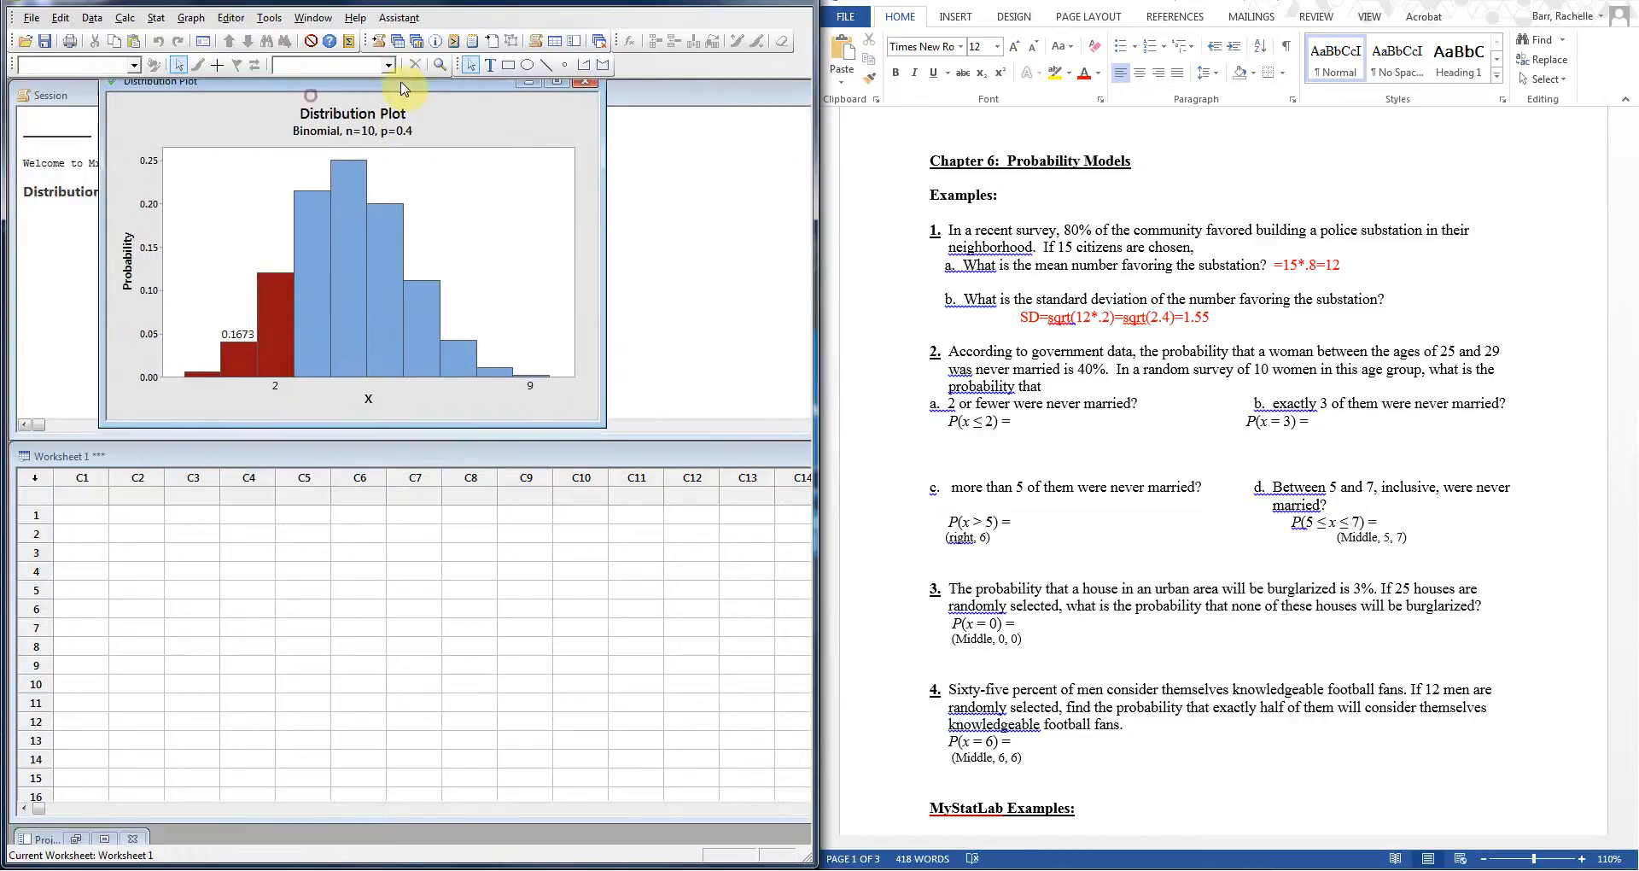
{"action": "left_click", "coordinate": [1016, 420]}
{"action": "left_click", "coordinate": [1085, 73]}
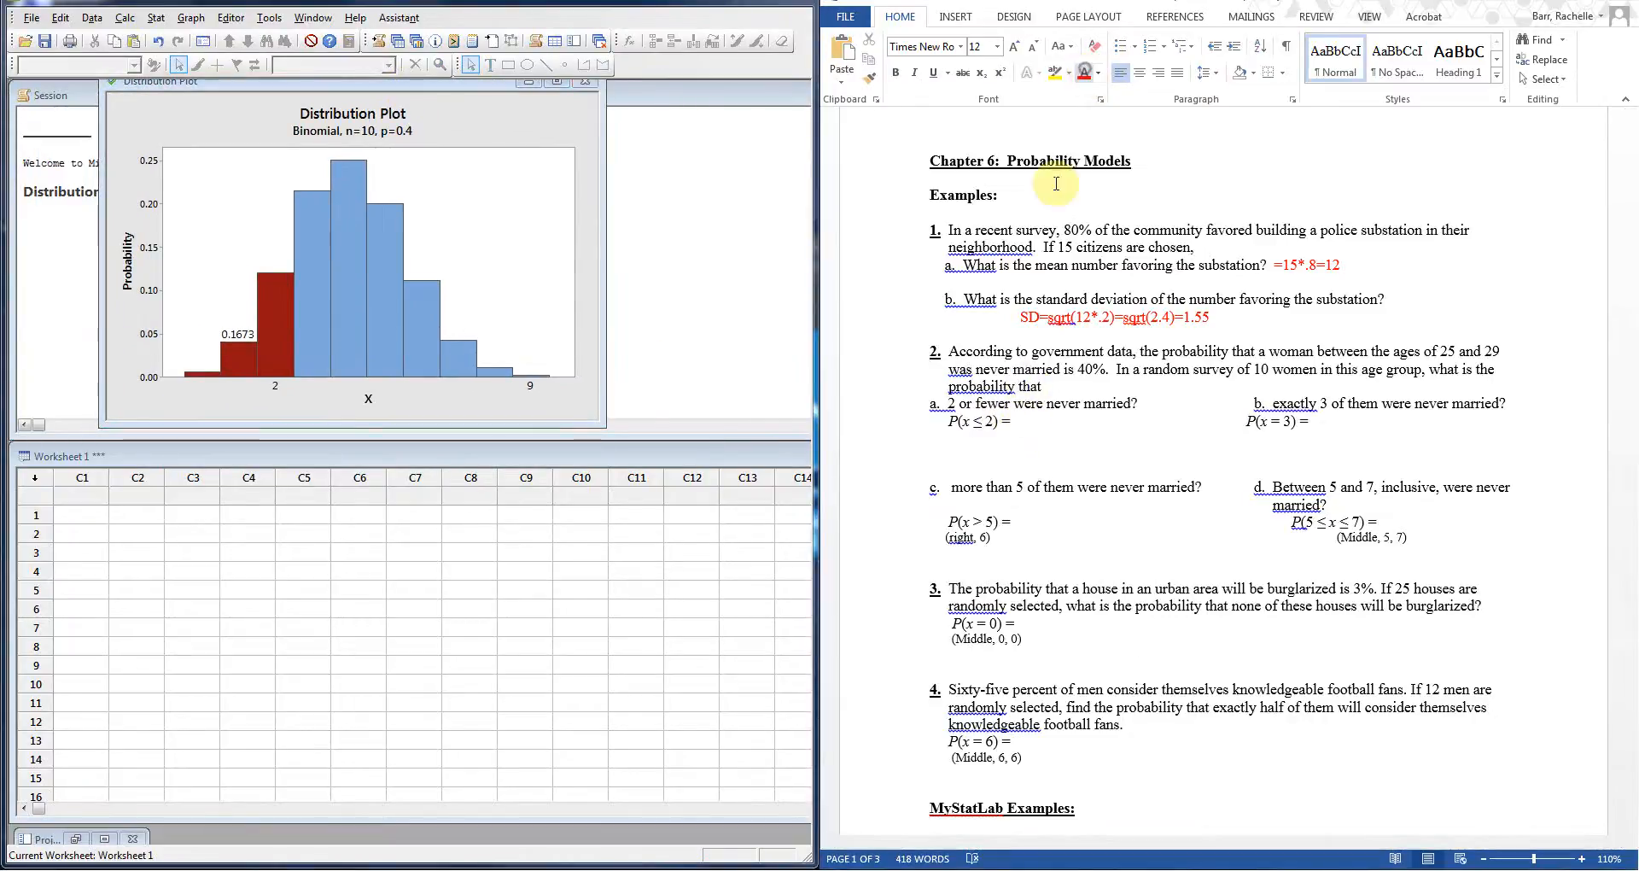
{"action": "type", "text": "0.1673"}
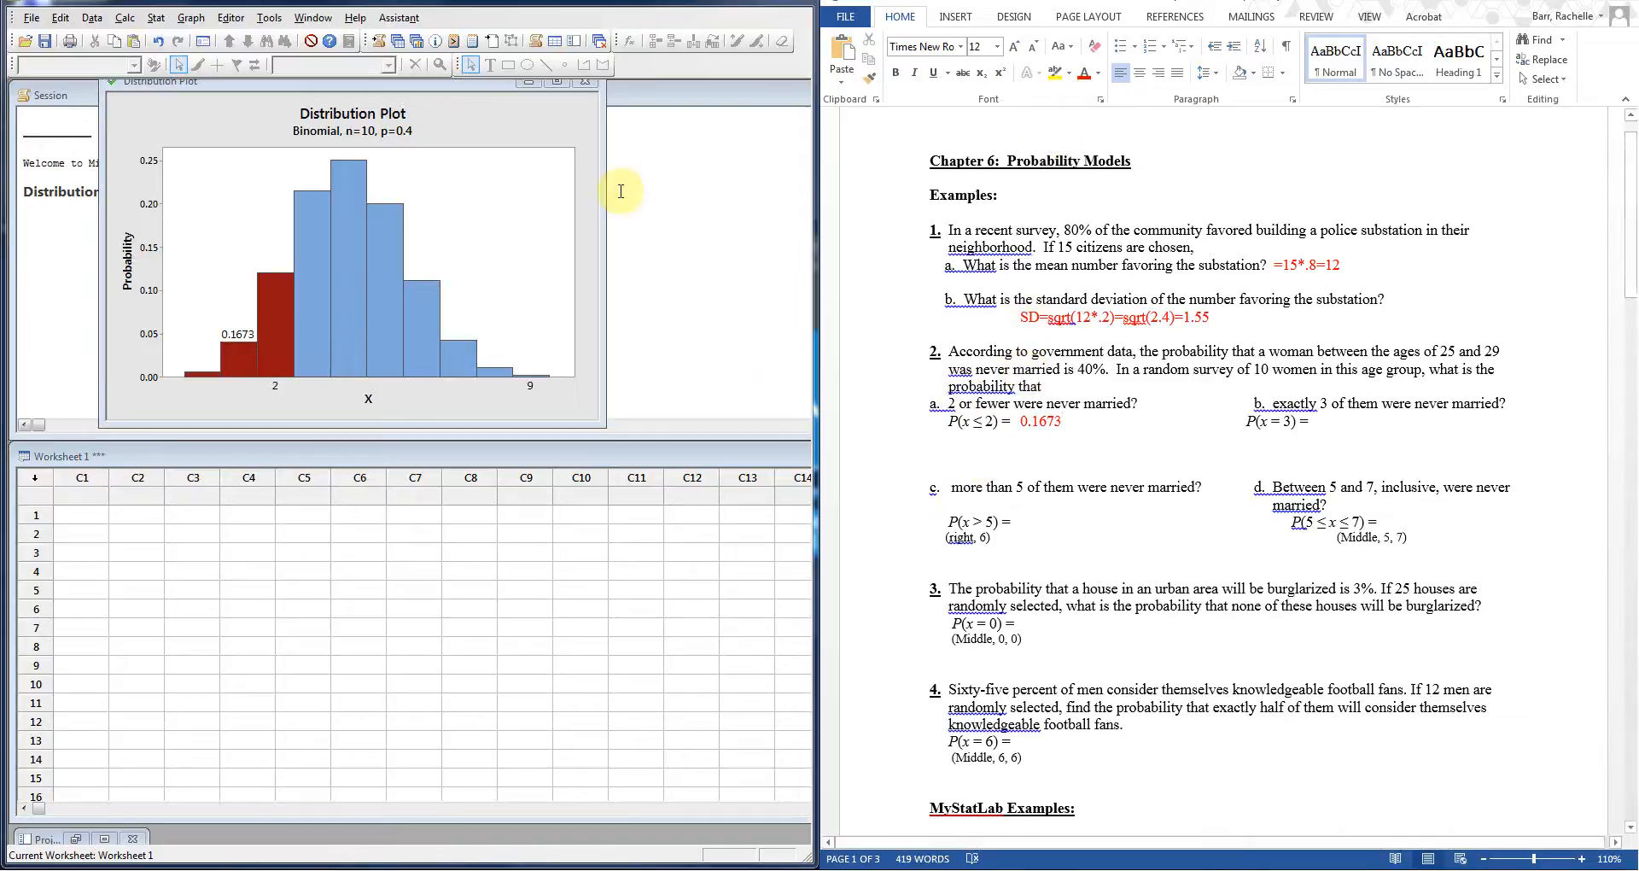
{"action": "left_click_drag", "start_coordinate": [331, 87], "coordinate": [534, 104]}
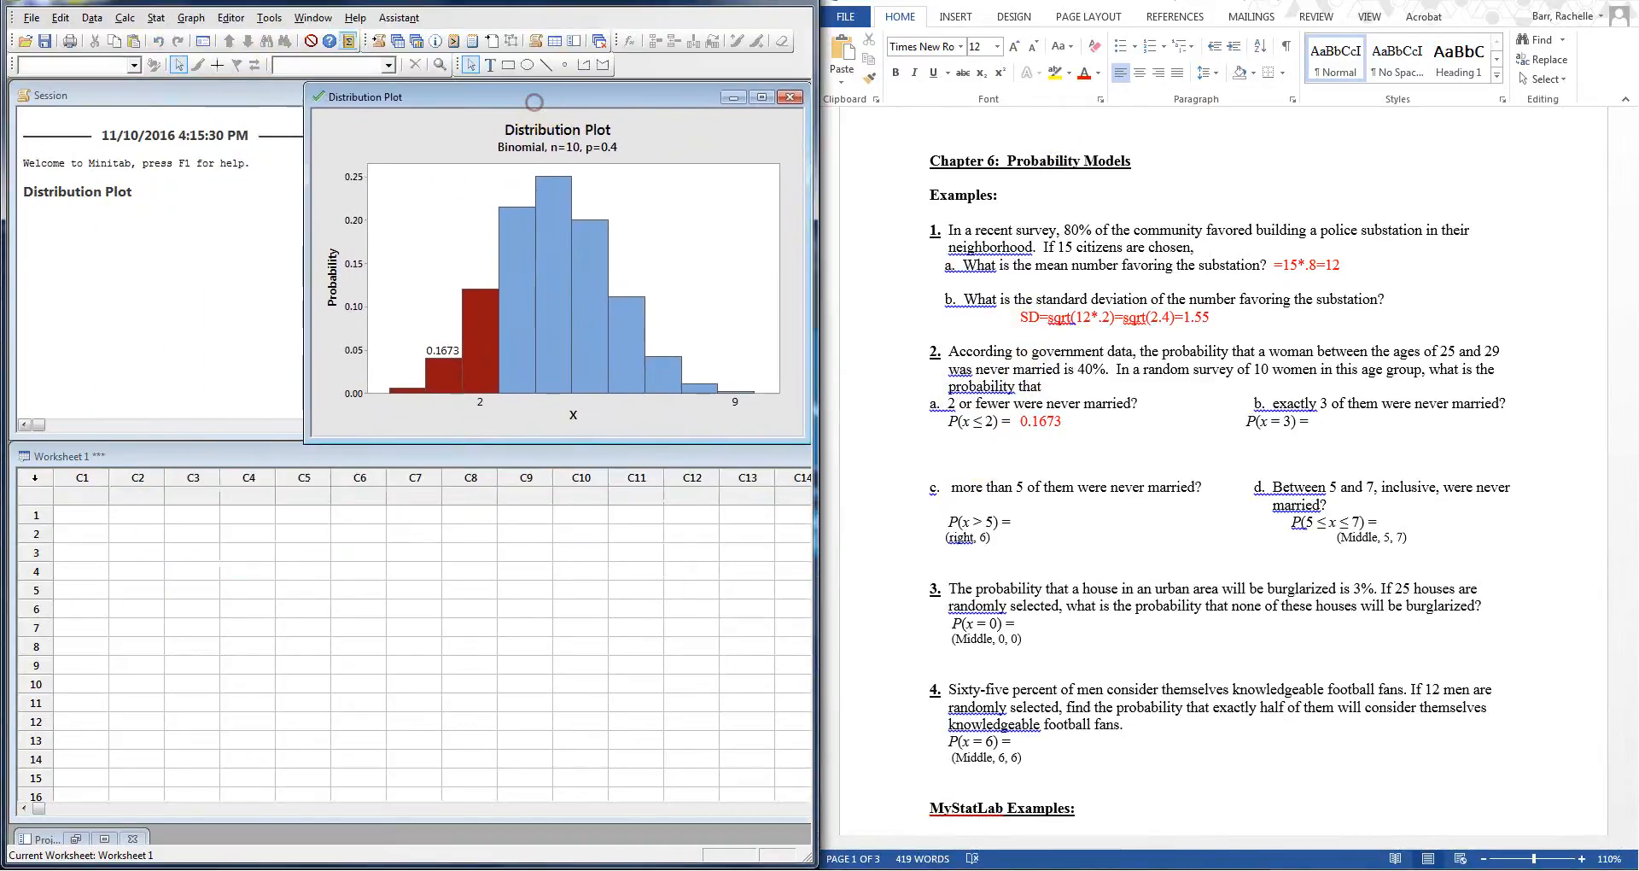
Step: Calculate the binomial cumulative probability for 10 trials, p=0.4, input constant 2, giving 0.167290
{"action": "left_click", "coordinate": [127, 18]}
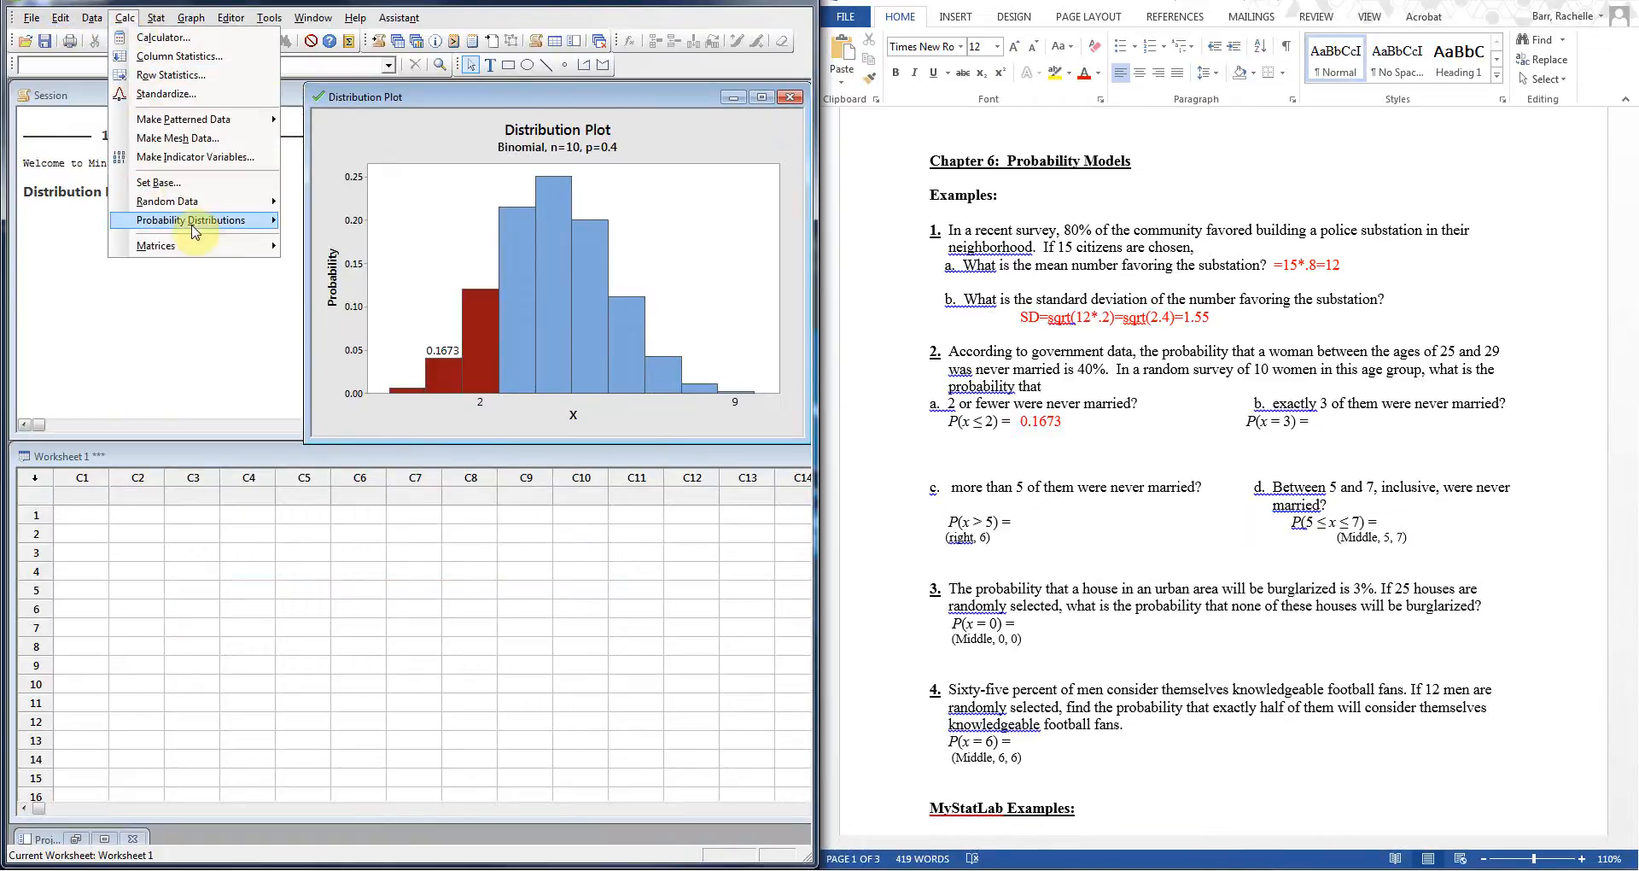
{"action": "mouse_move", "coordinate": [194, 224]}
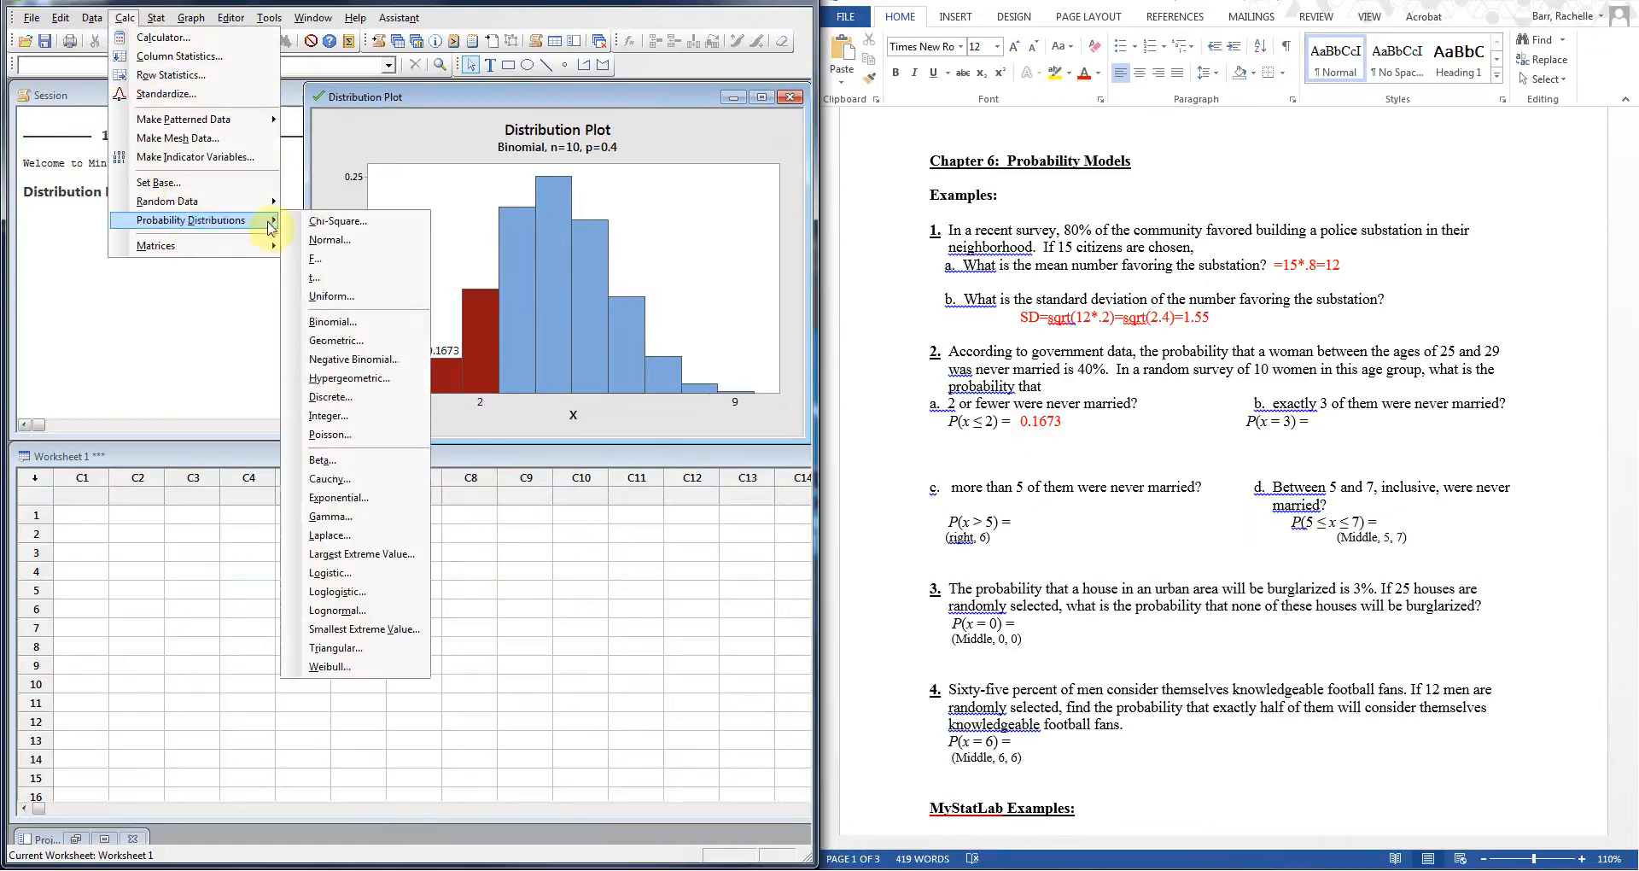
{"action": "left_click", "coordinate": [367, 322]}
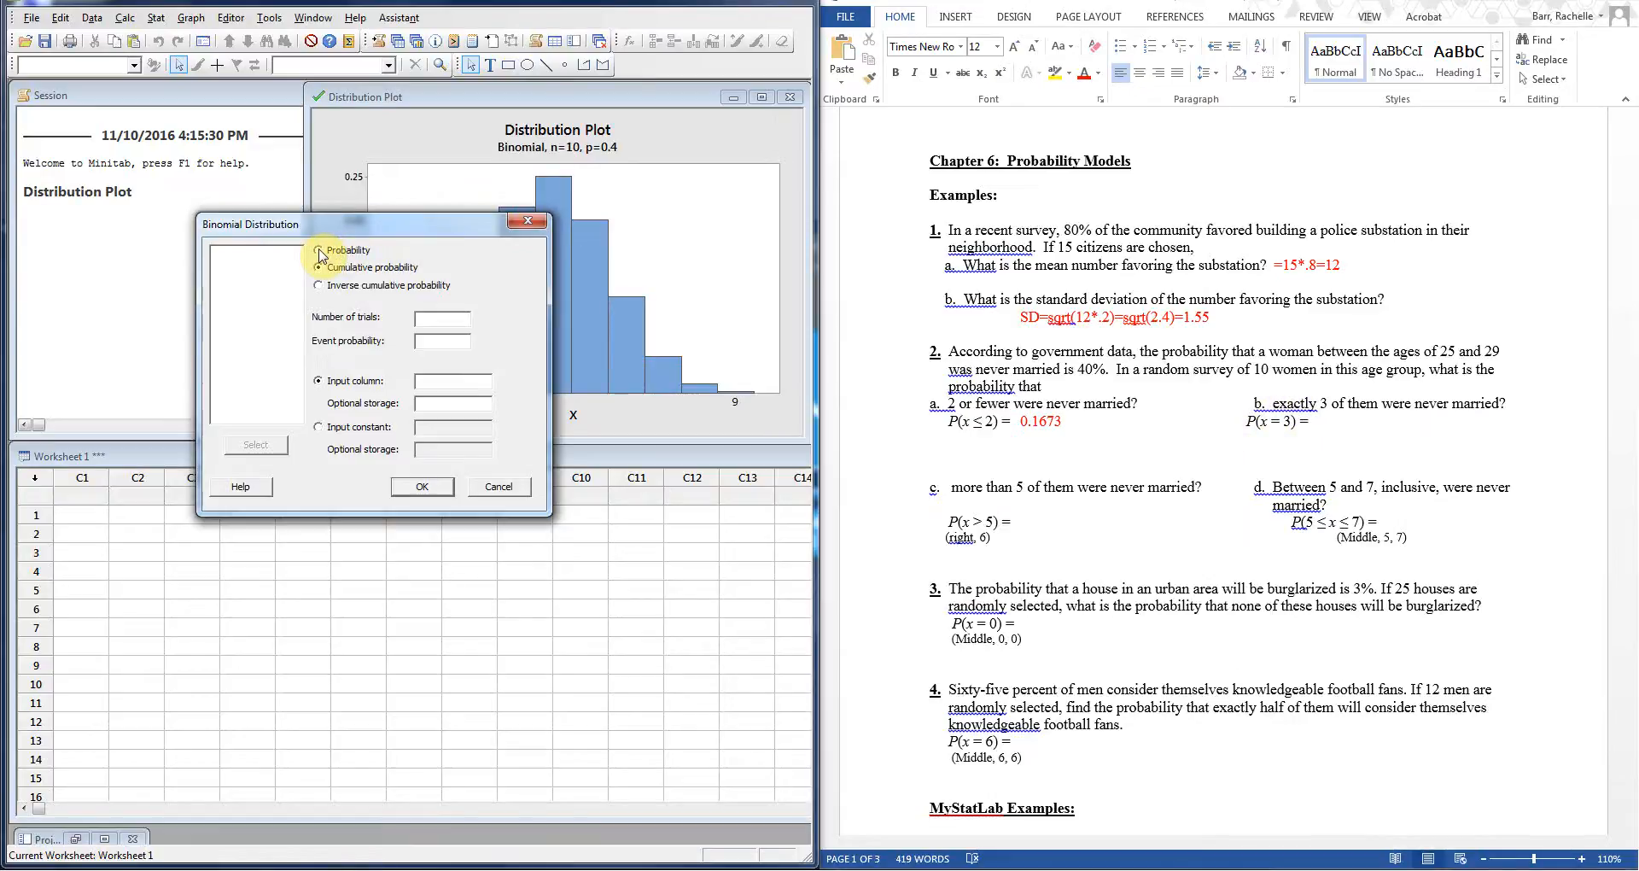
{"action": "left_click", "coordinate": [447, 319]}
{"action": "type", "text": "10"}
{"action": "left_click", "coordinate": [441, 344]}
{"action": "type", "text": ".4"}
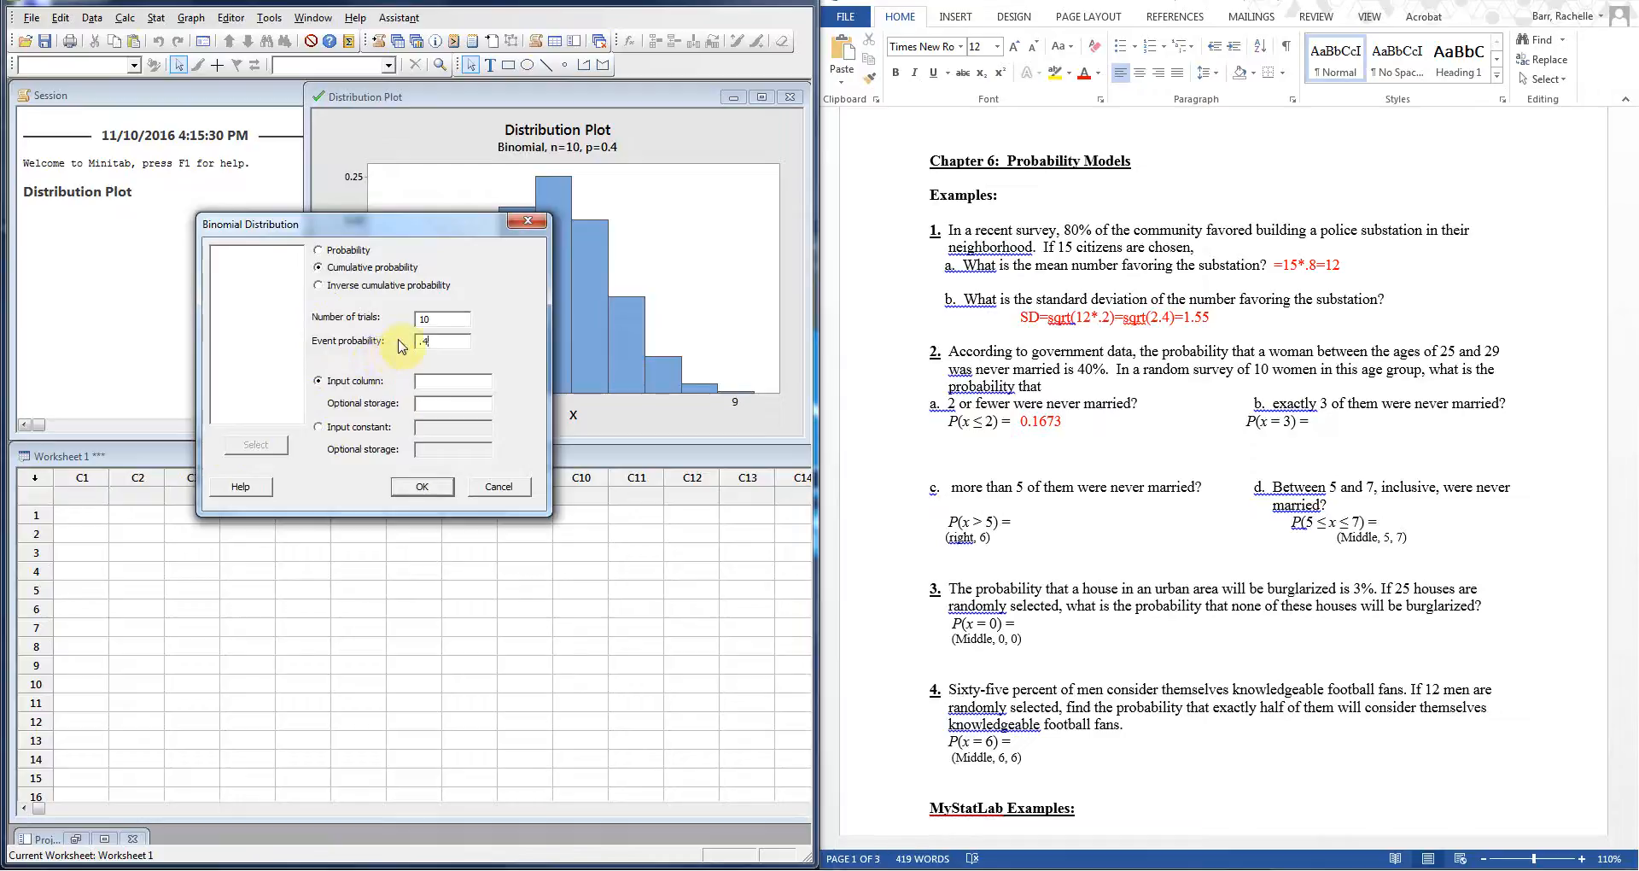
{"action": "left_click", "coordinate": [453, 381]}
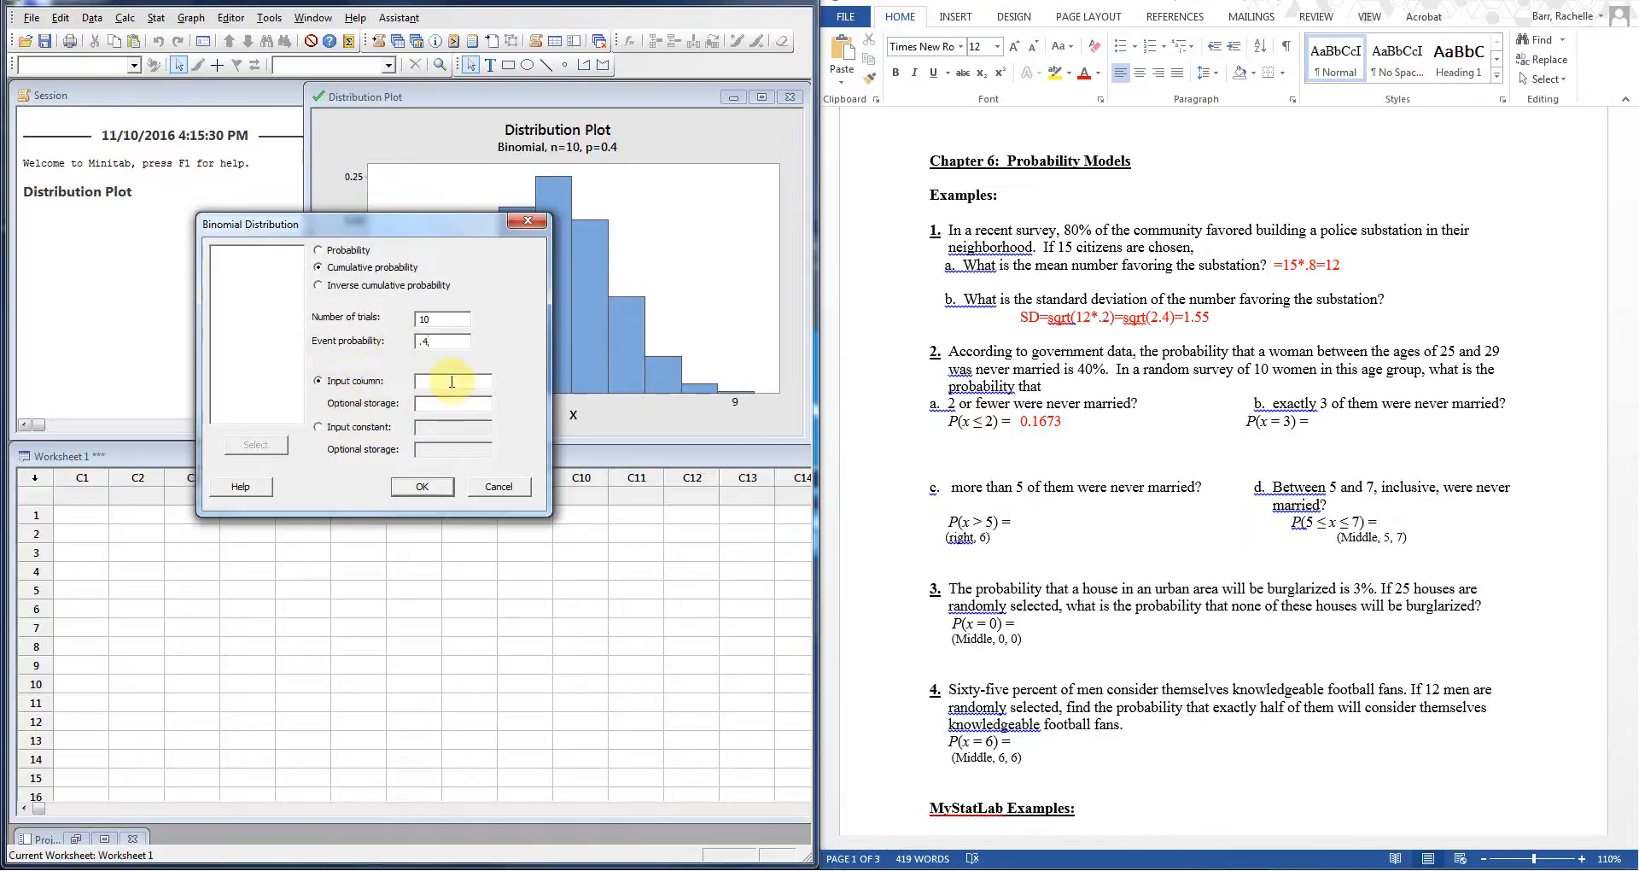
{"action": "left_click", "coordinate": [319, 427]}
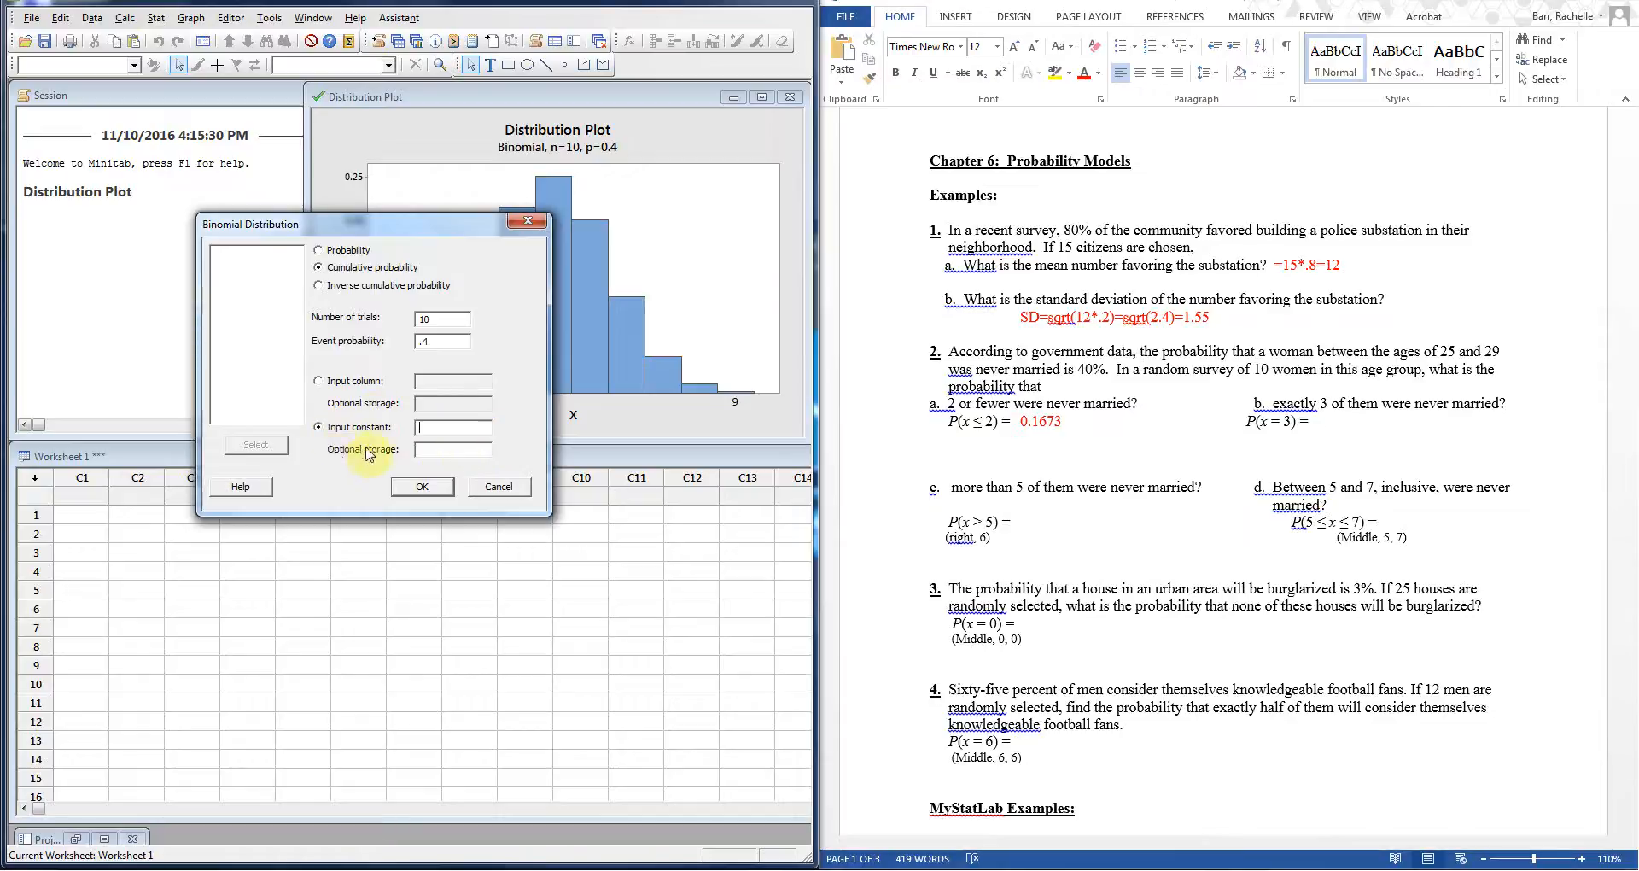
{"action": "left_click", "coordinate": [461, 433]}
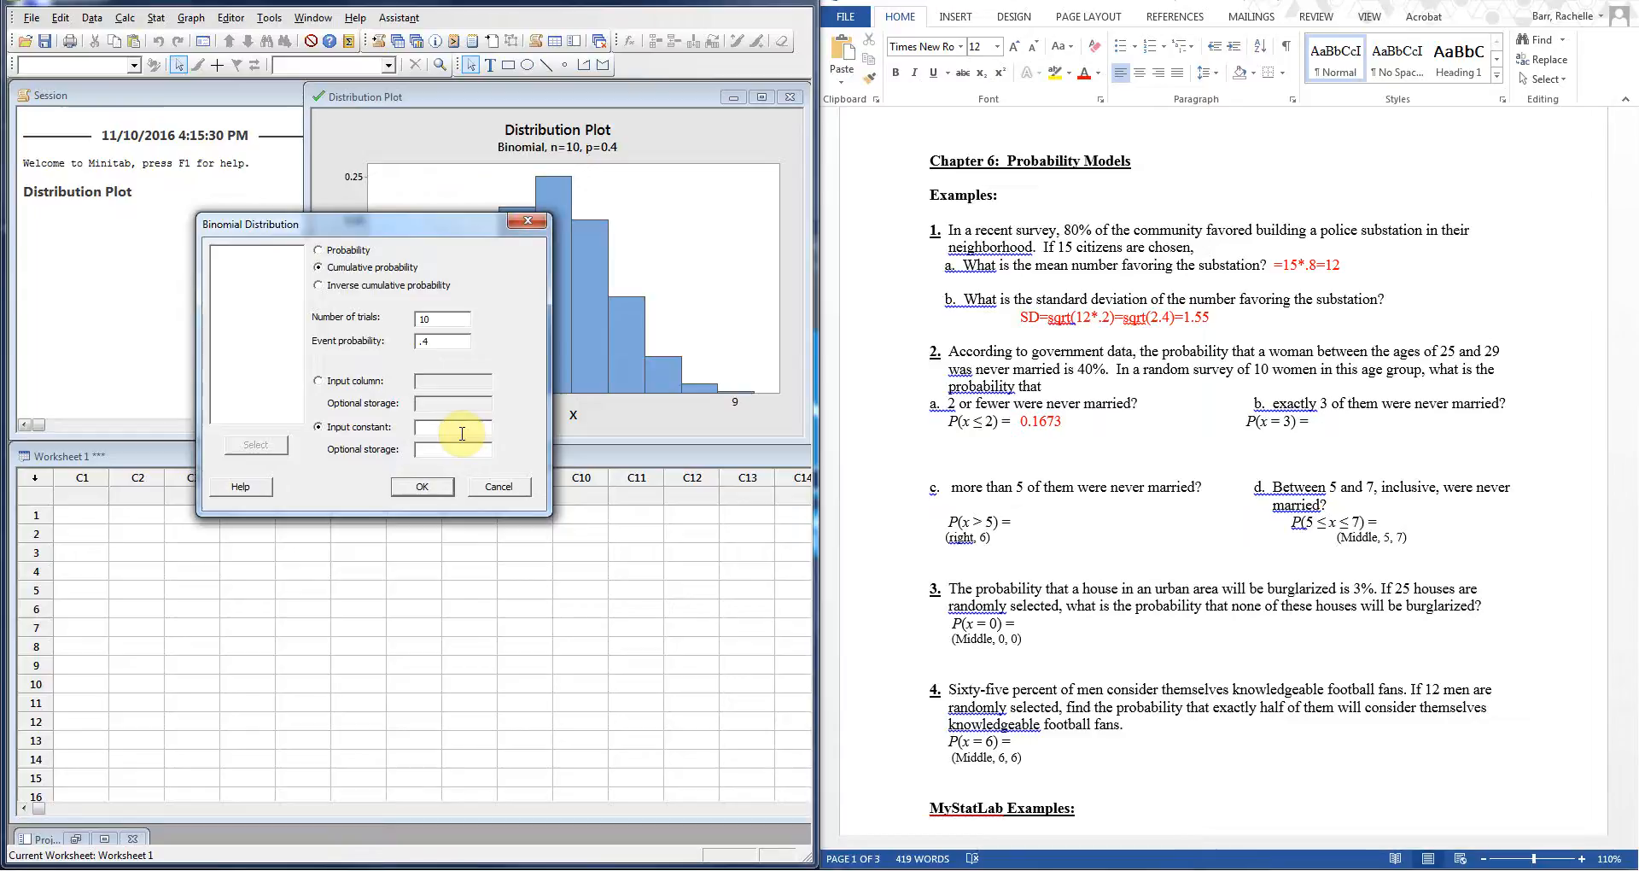
{"action": "type", "text": "2"}
{"action": "left_click", "coordinate": [421, 486]}
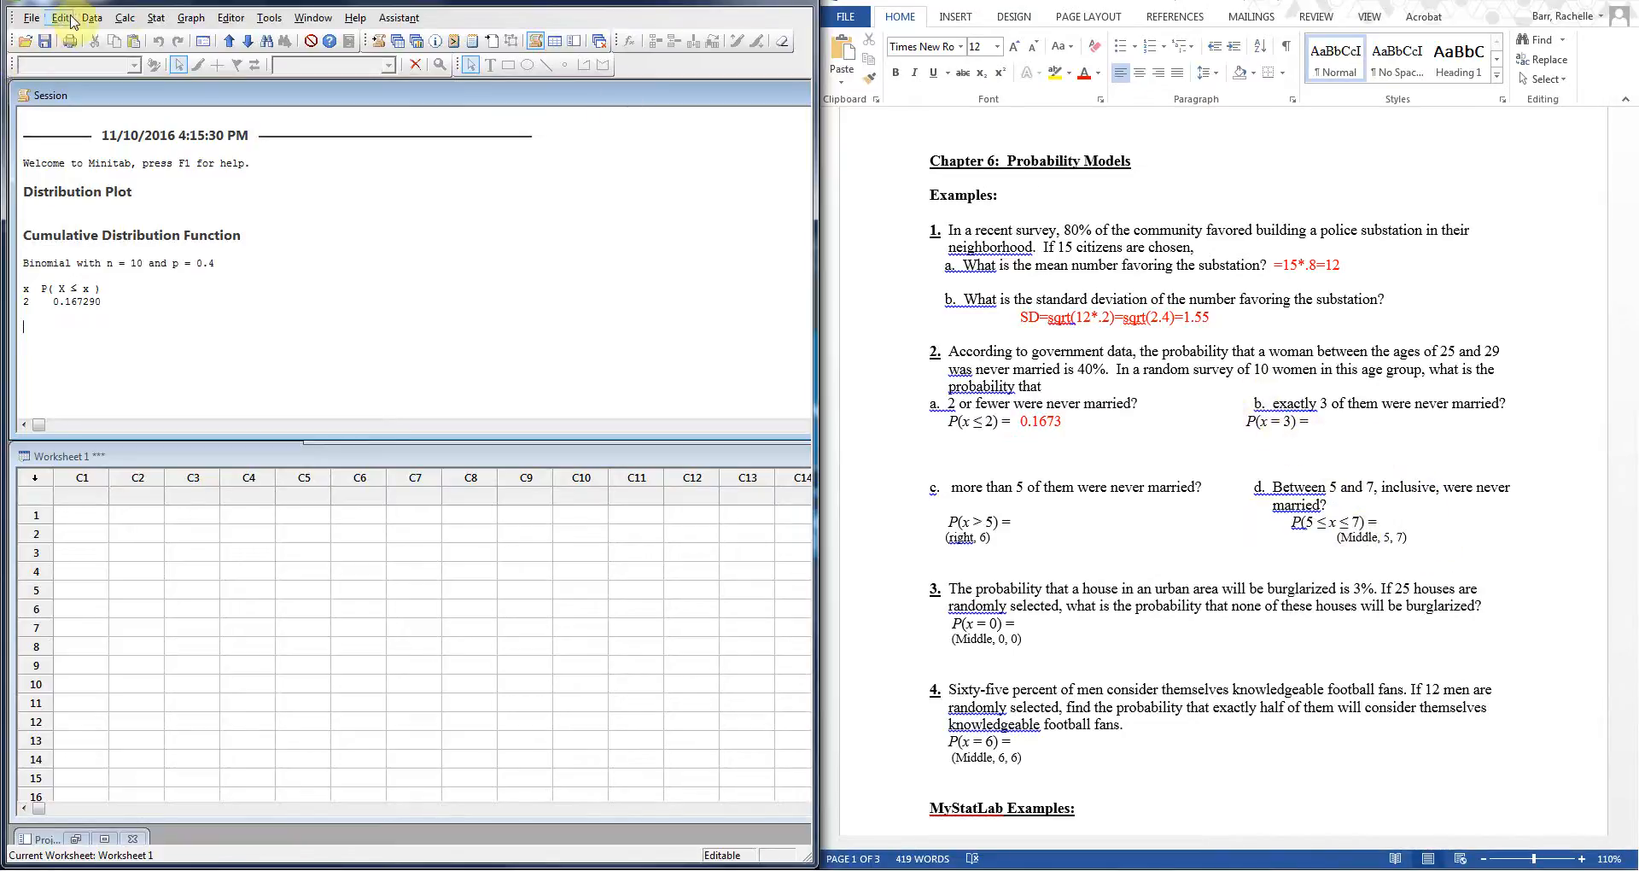
Step: Open the Probability Distribution Plot options and cancel without plotting
{"action": "left_click", "coordinate": [125, 18]}
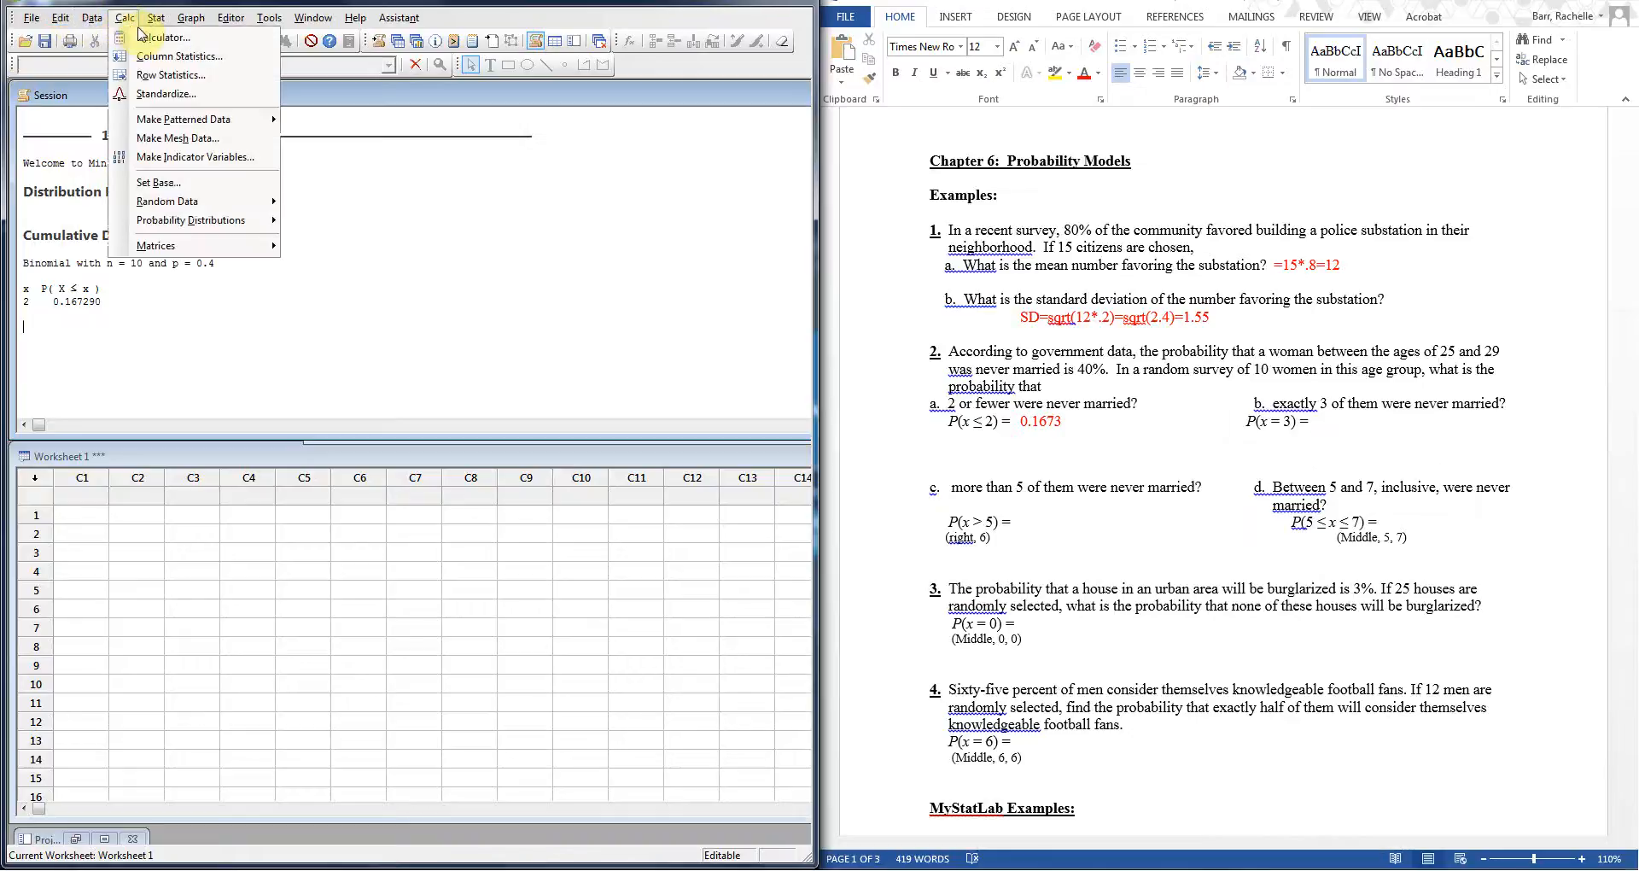
{"action": "mouse_move", "coordinate": [203, 16]}
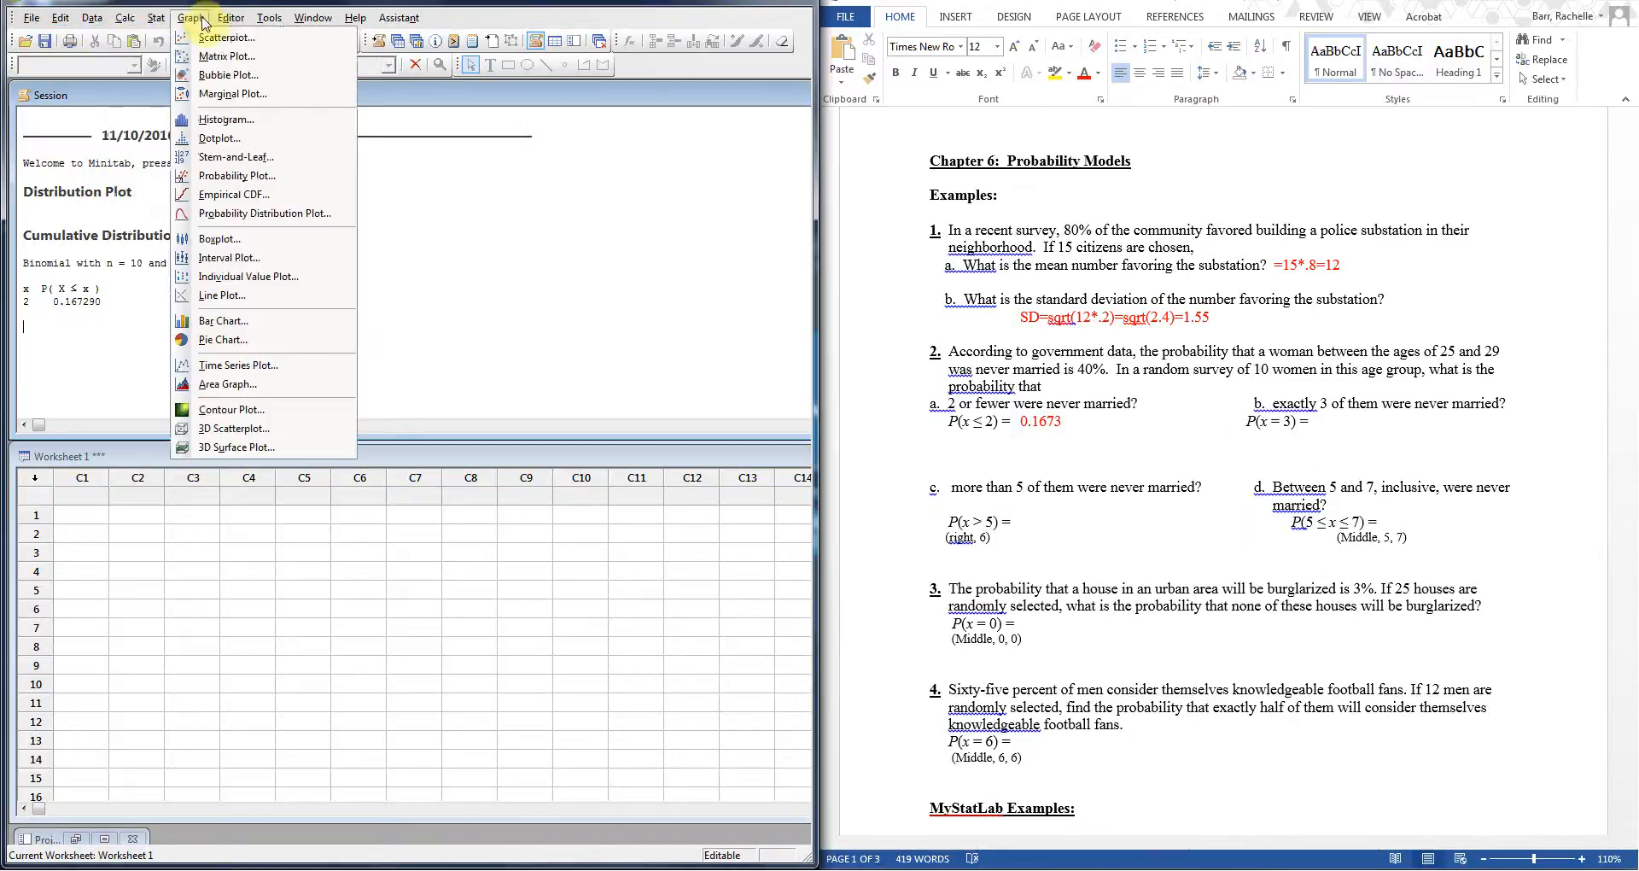
{"action": "left_click", "coordinate": [272, 213]}
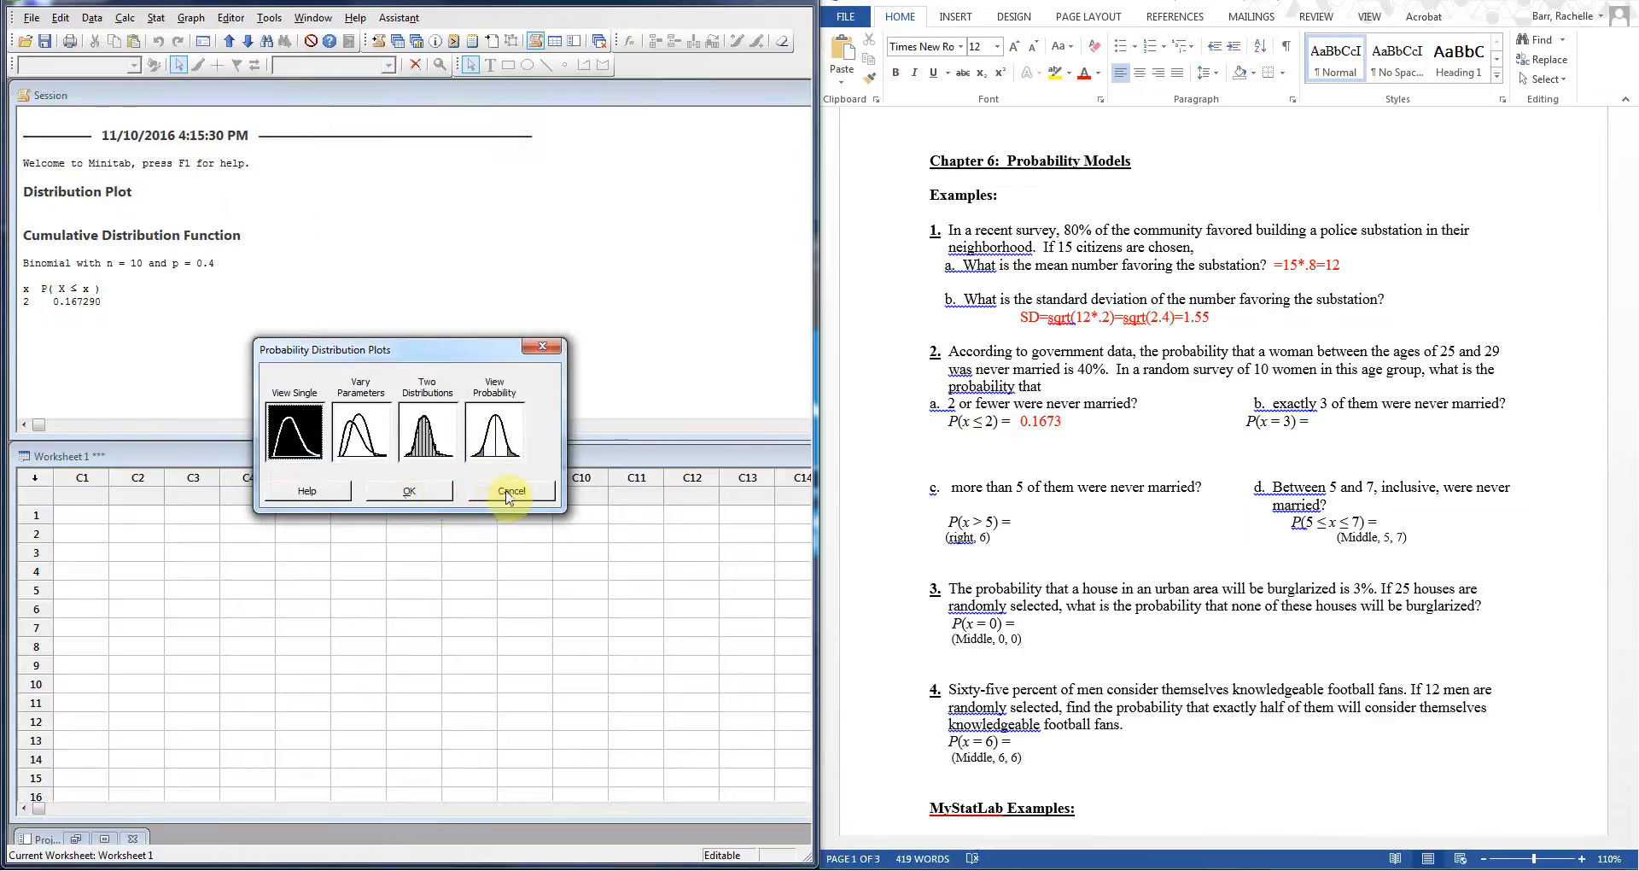
{"action": "left_click", "coordinate": [509, 493]}
Step: Switch the binomial calculator to exact Probability with input constant 3, giving 0.214991
{"action": "left_click", "coordinate": [124, 18]}
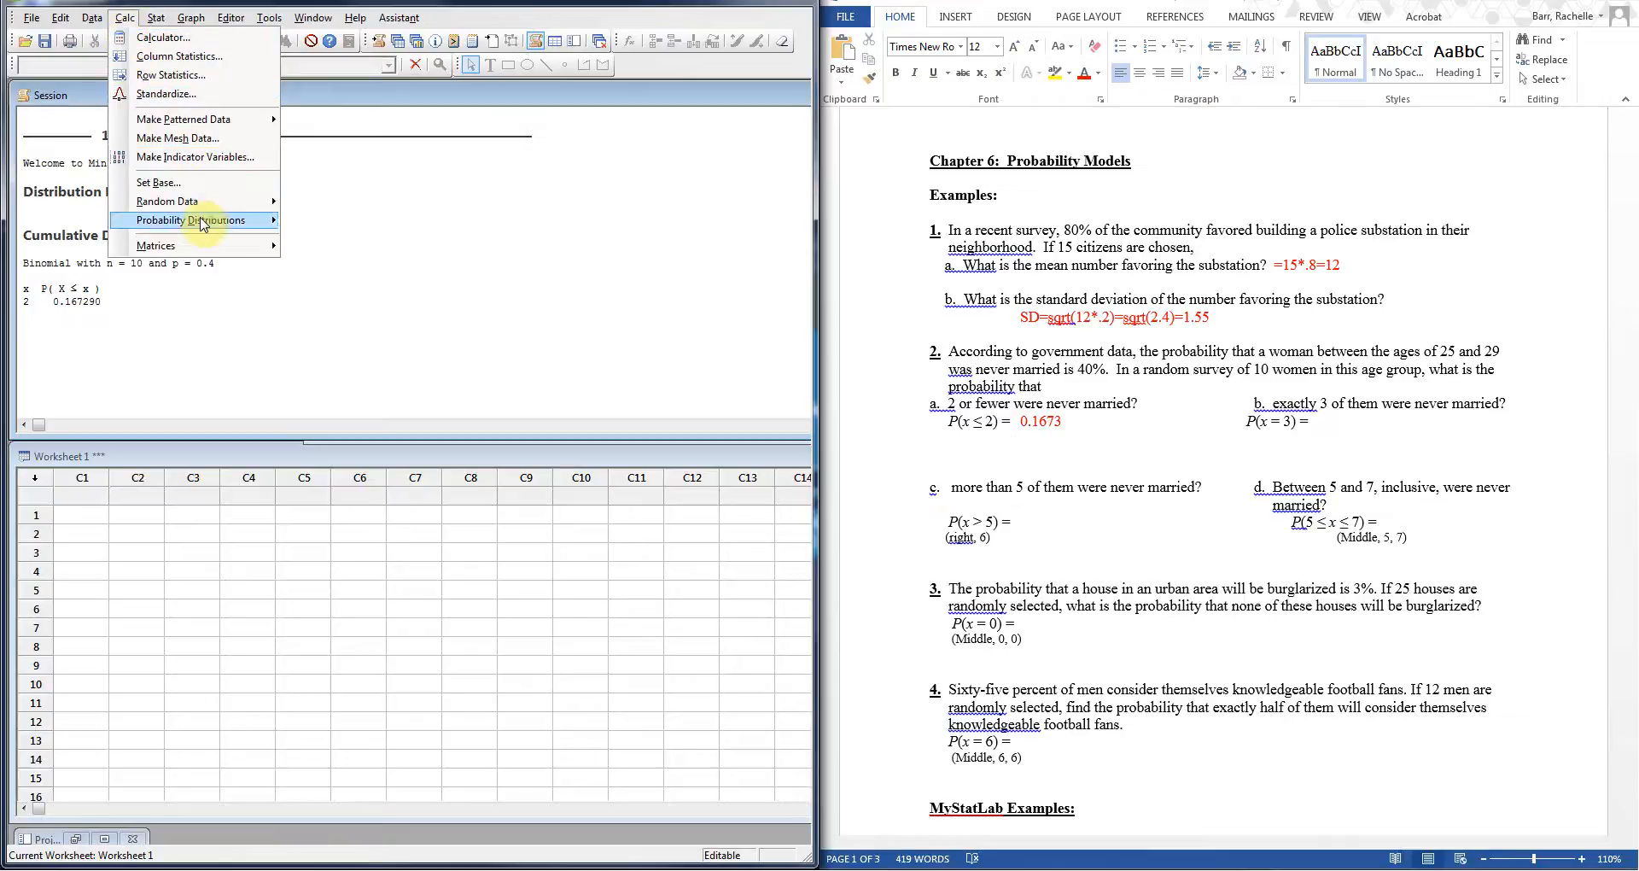
{"action": "mouse_move", "coordinate": [215, 220]}
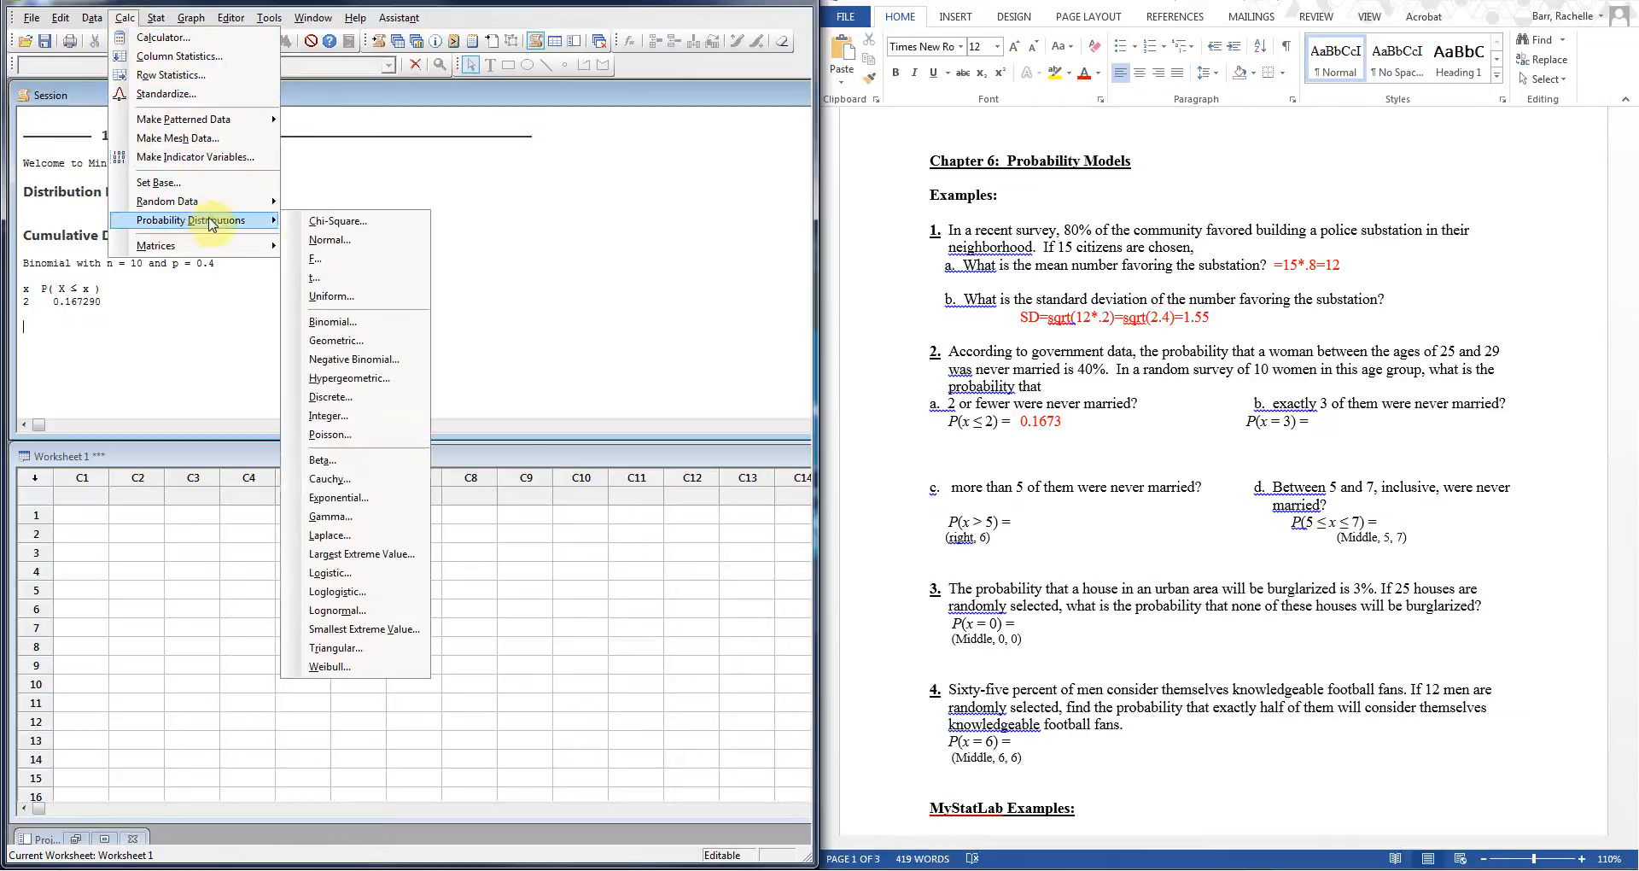
{"action": "left_click", "coordinate": [377, 324]}
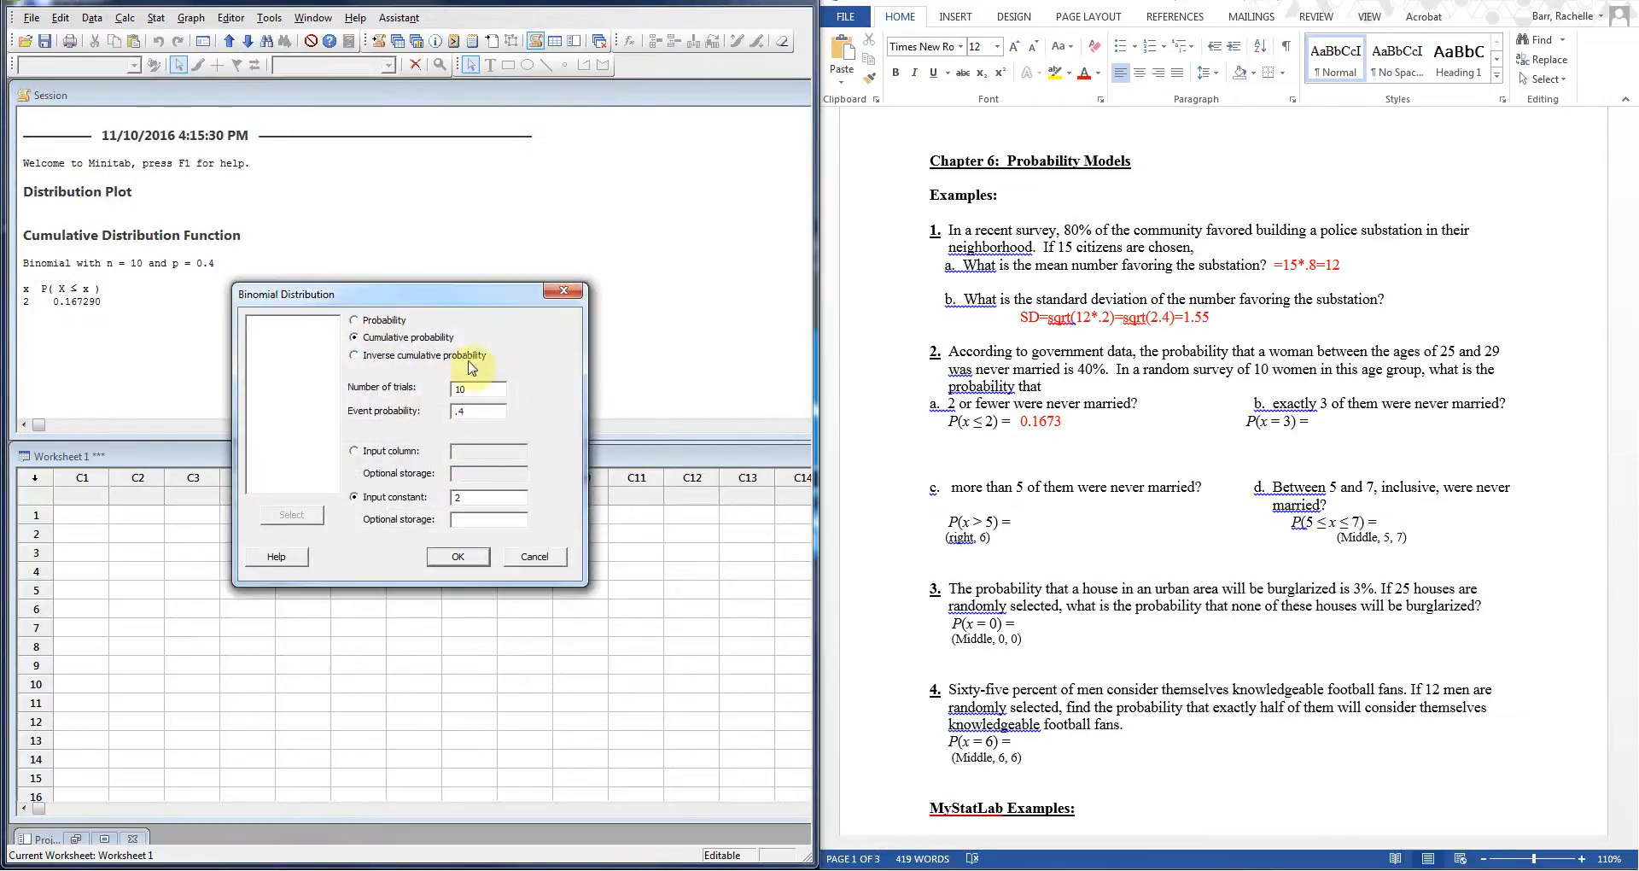
{"action": "left_click", "coordinate": [354, 320]}
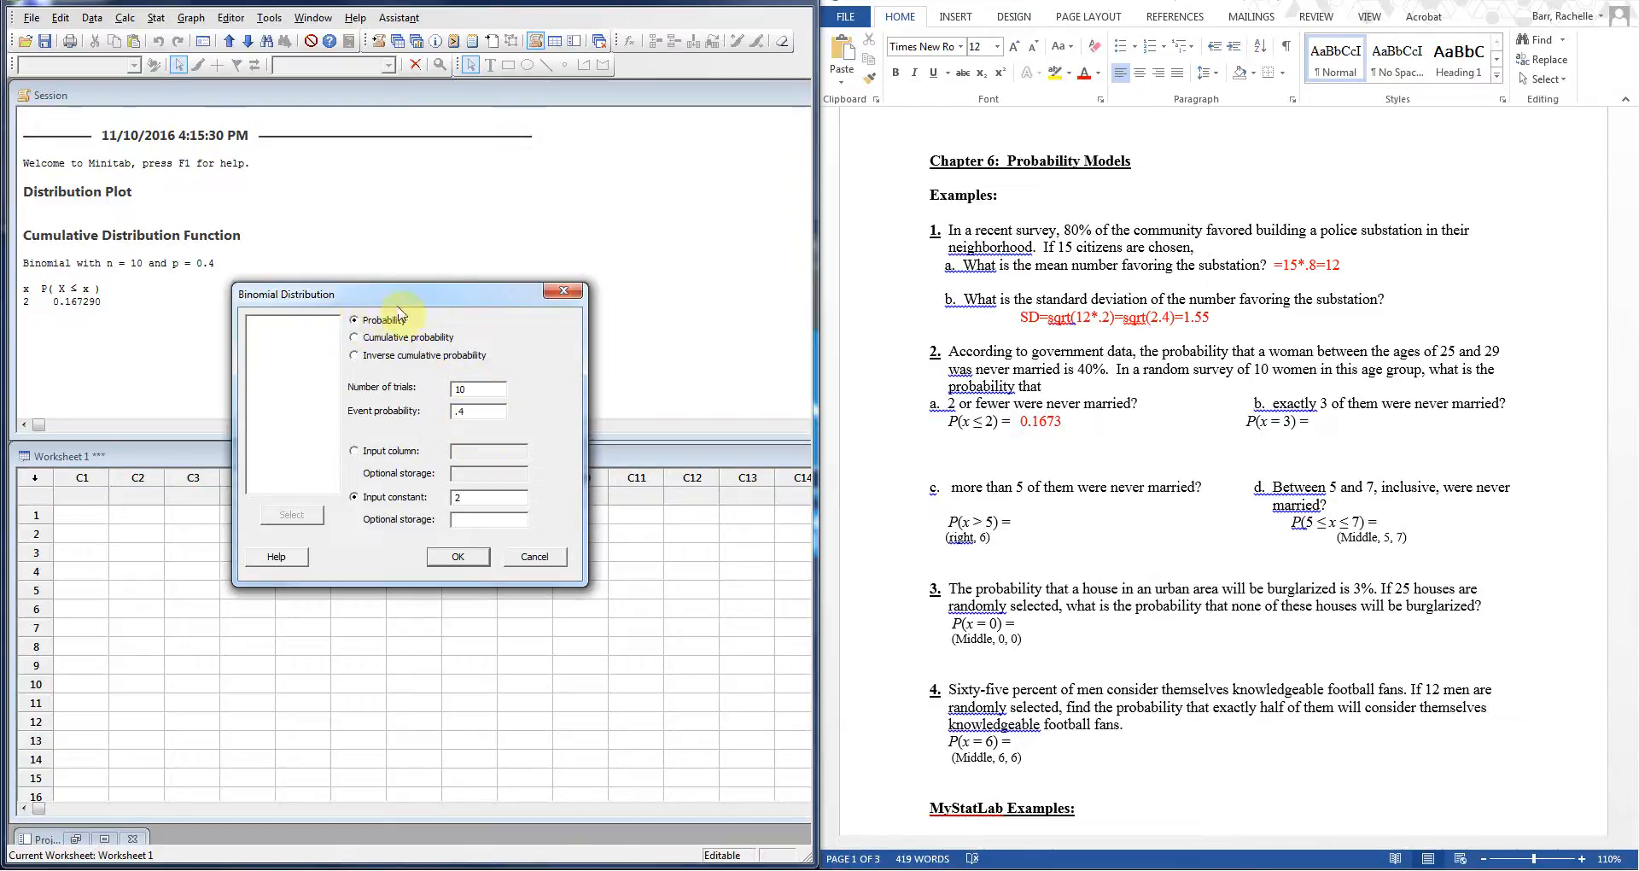
{"action": "double_click", "coordinate": [507, 497]}
{"action": "type", "text": "3"}
{"action": "left_click", "coordinate": [458, 557]}
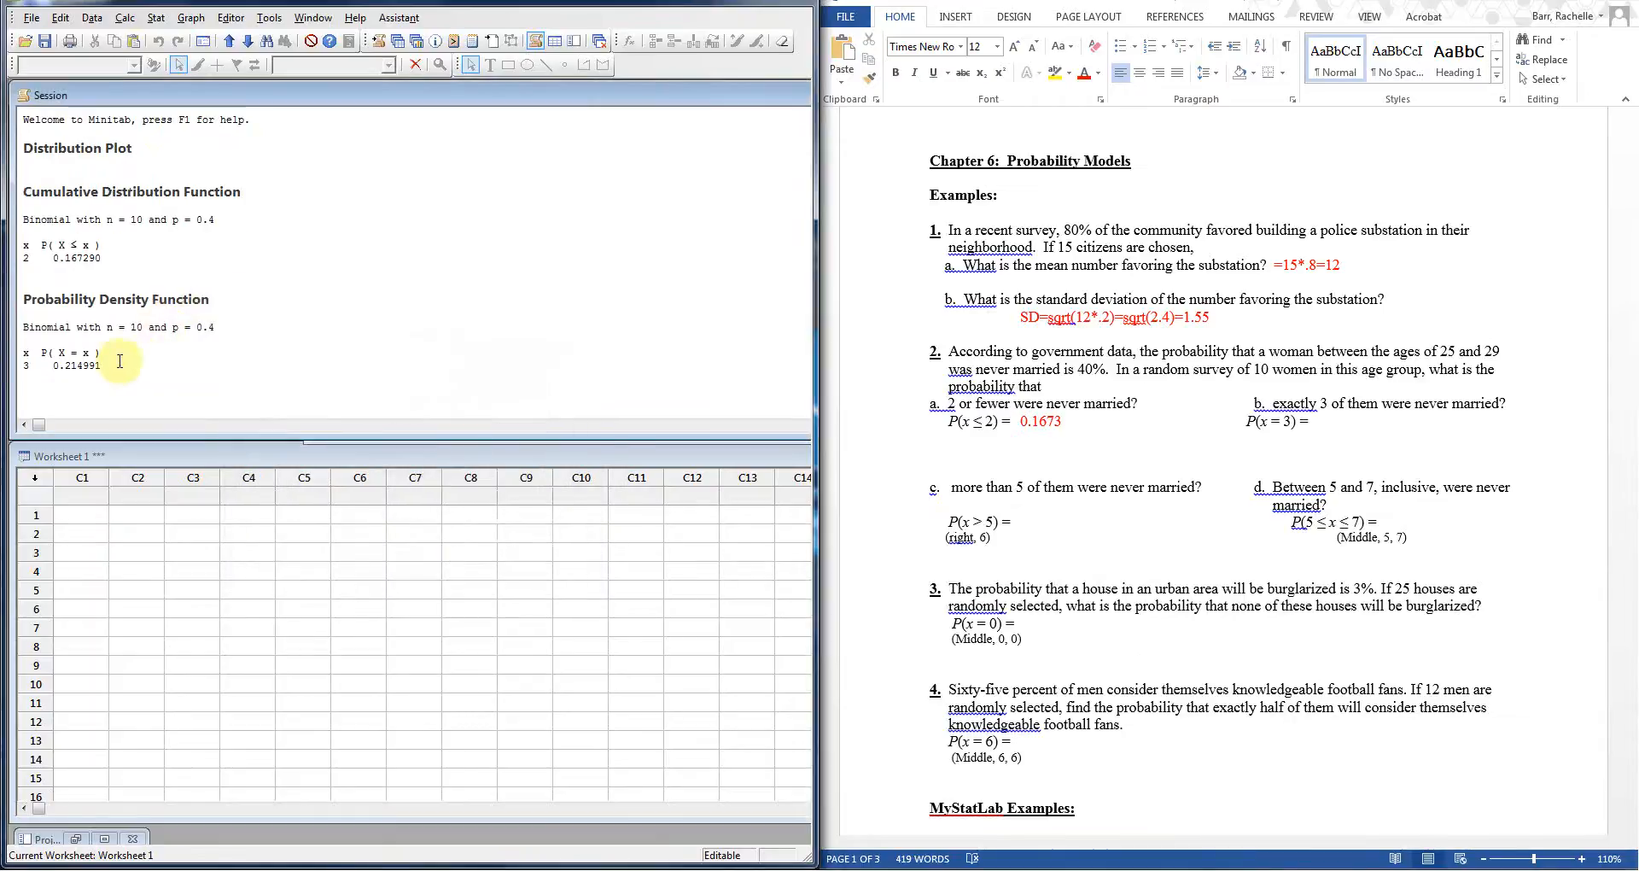
Step: Type 0.2149991 after P(x = 3) = and make it red
{"action": "left_click", "coordinate": [1323, 424]}
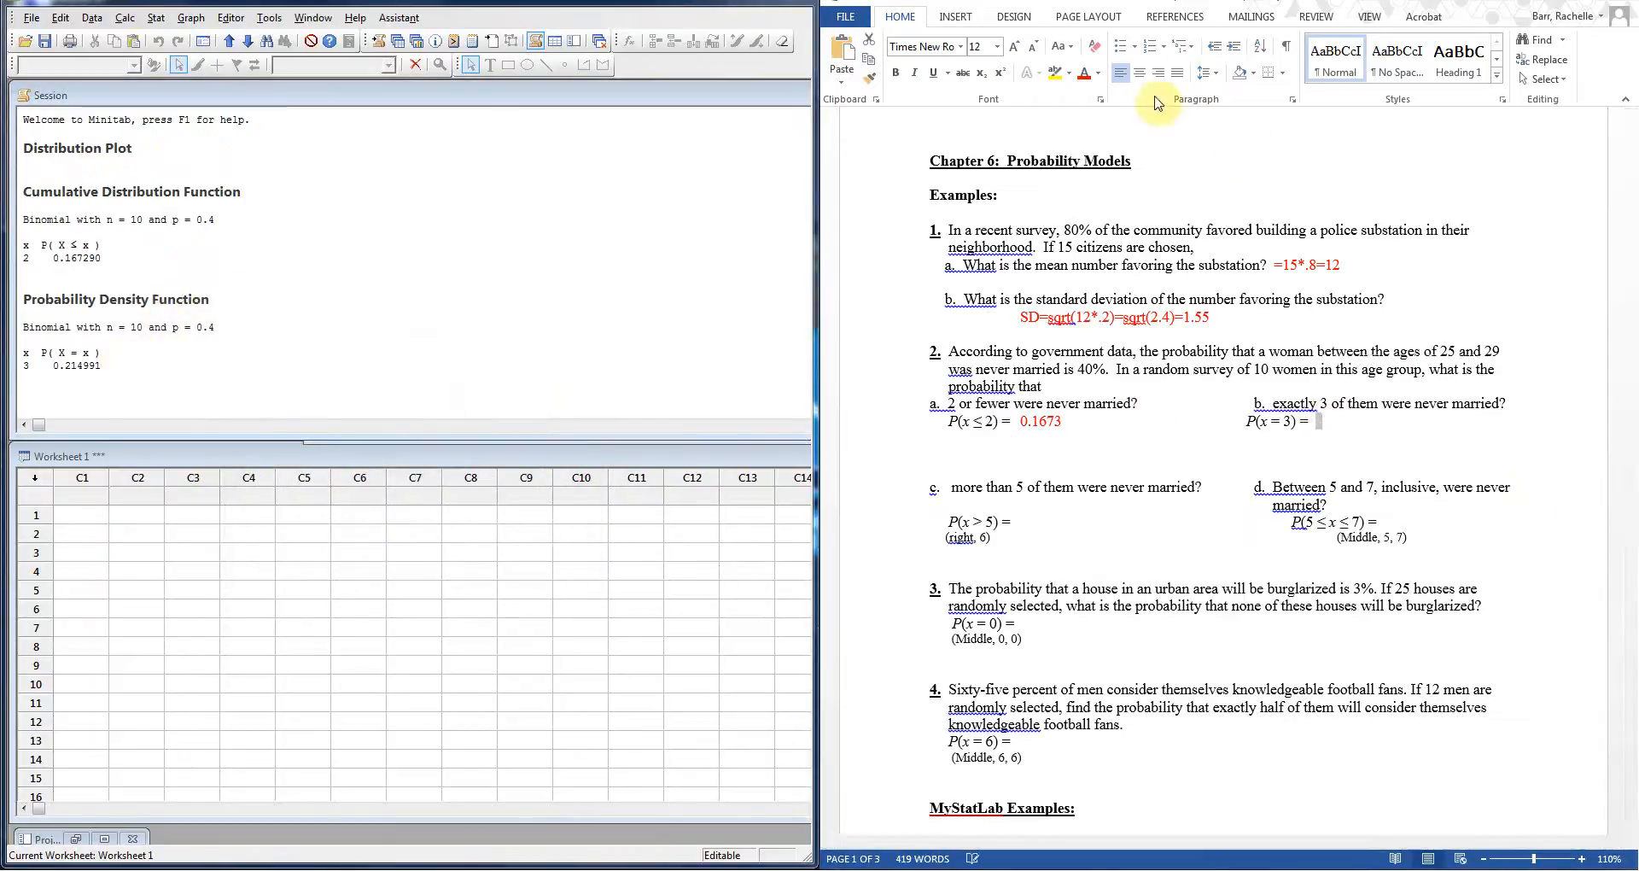
{"action": "left_click", "coordinate": [1087, 75]}
{"action": "type", "text": "0.2149991"}
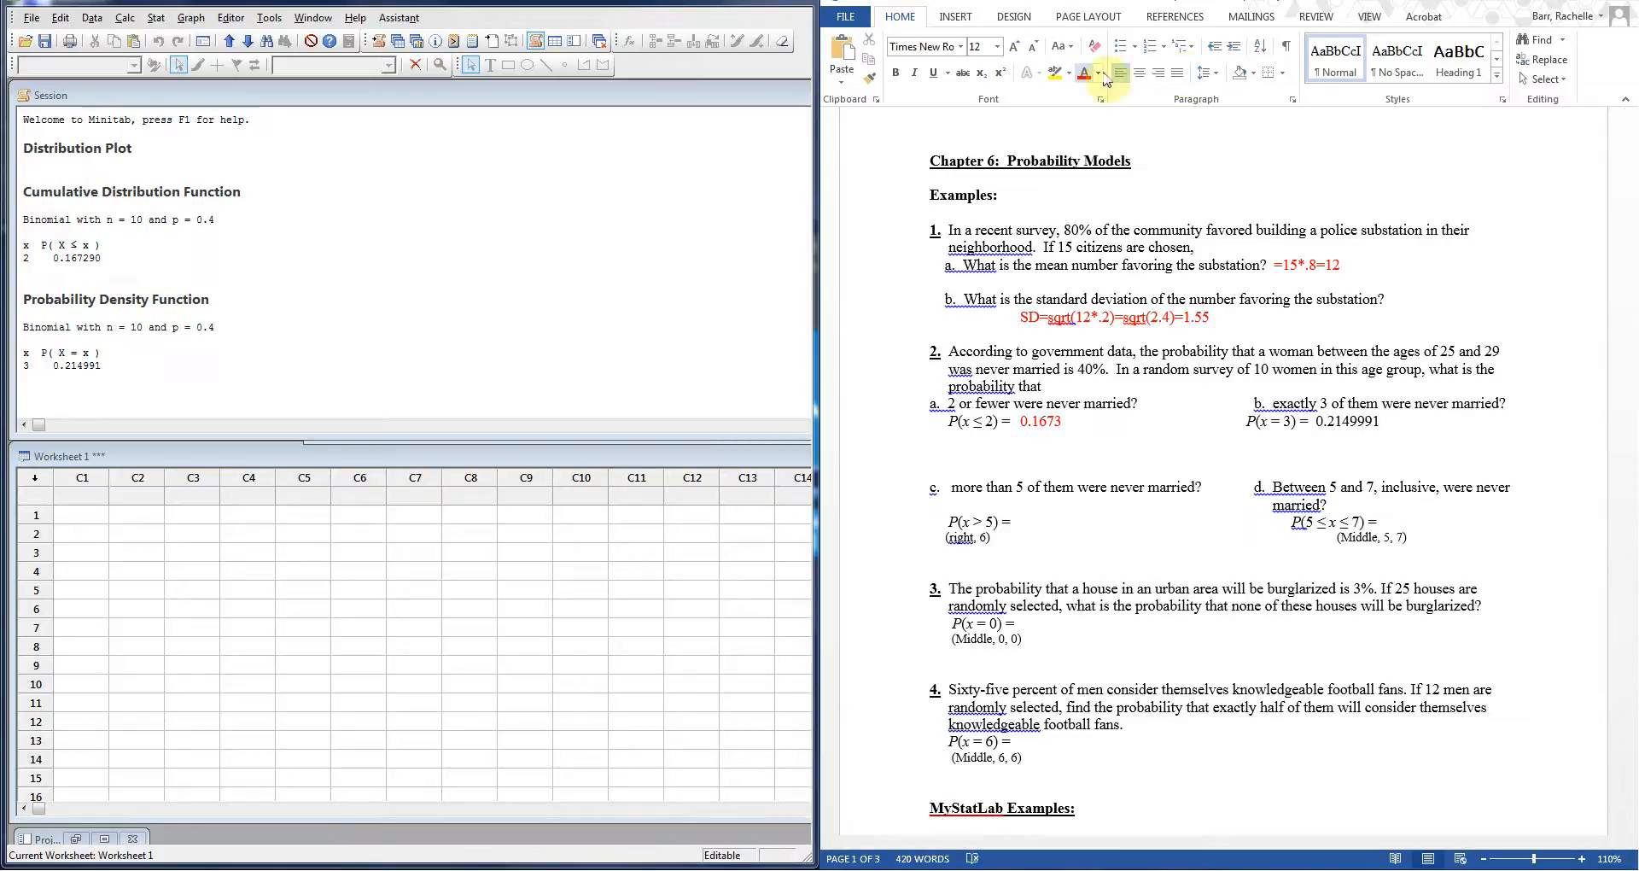
{"action": "left_click_drag", "start_coordinate": [1381, 420], "coordinate": [1317, 419]}
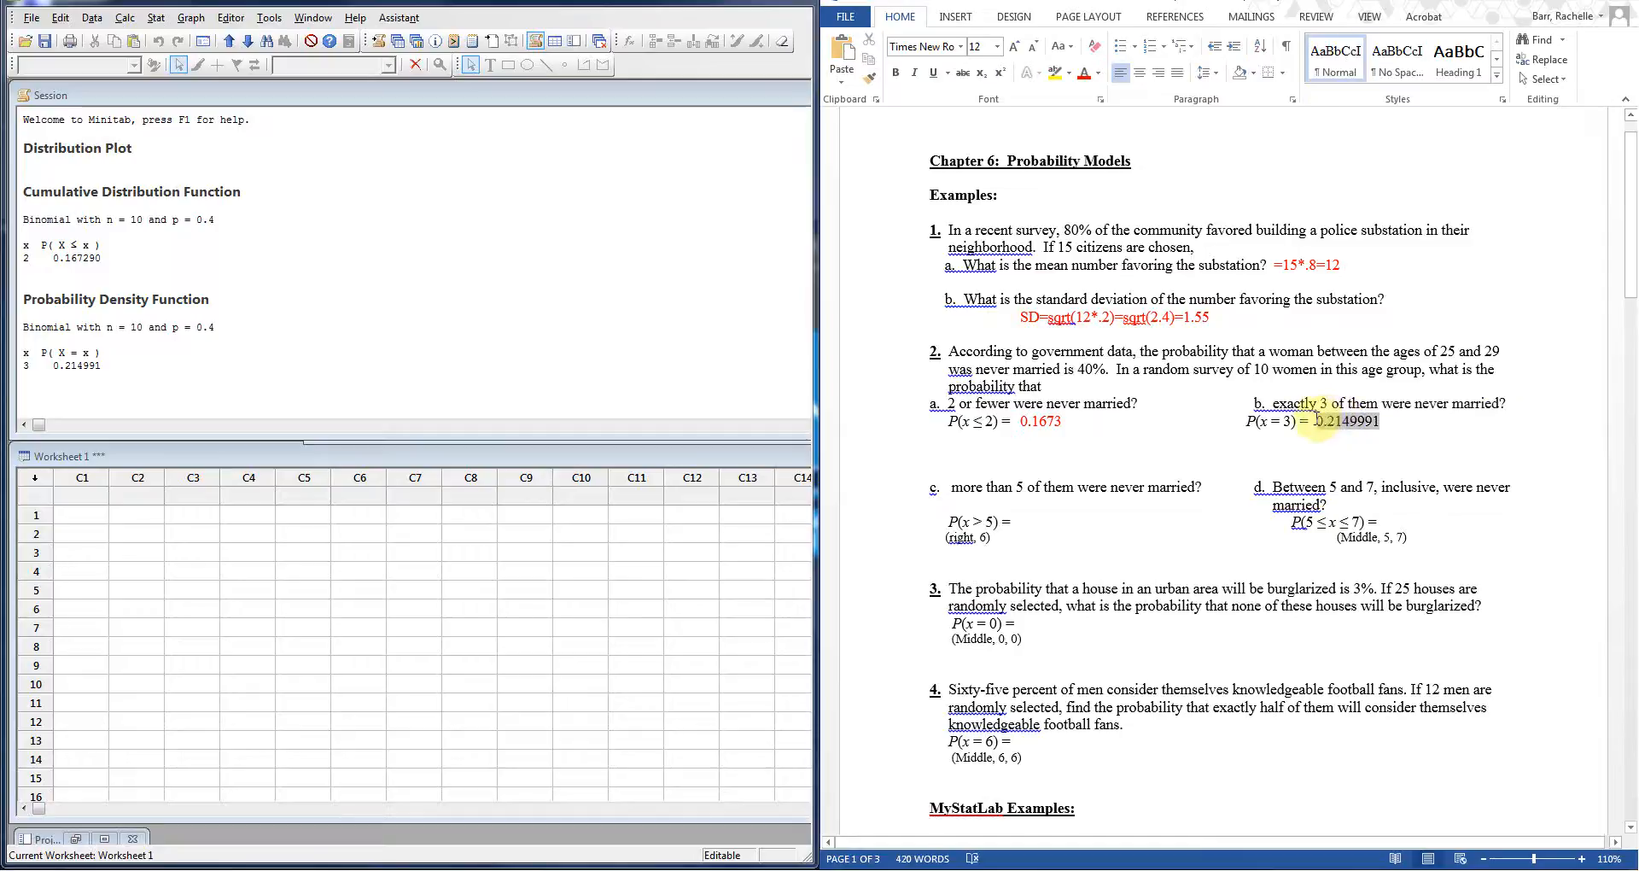
{"action": "left_click", "coordinate": [1087, 75]}
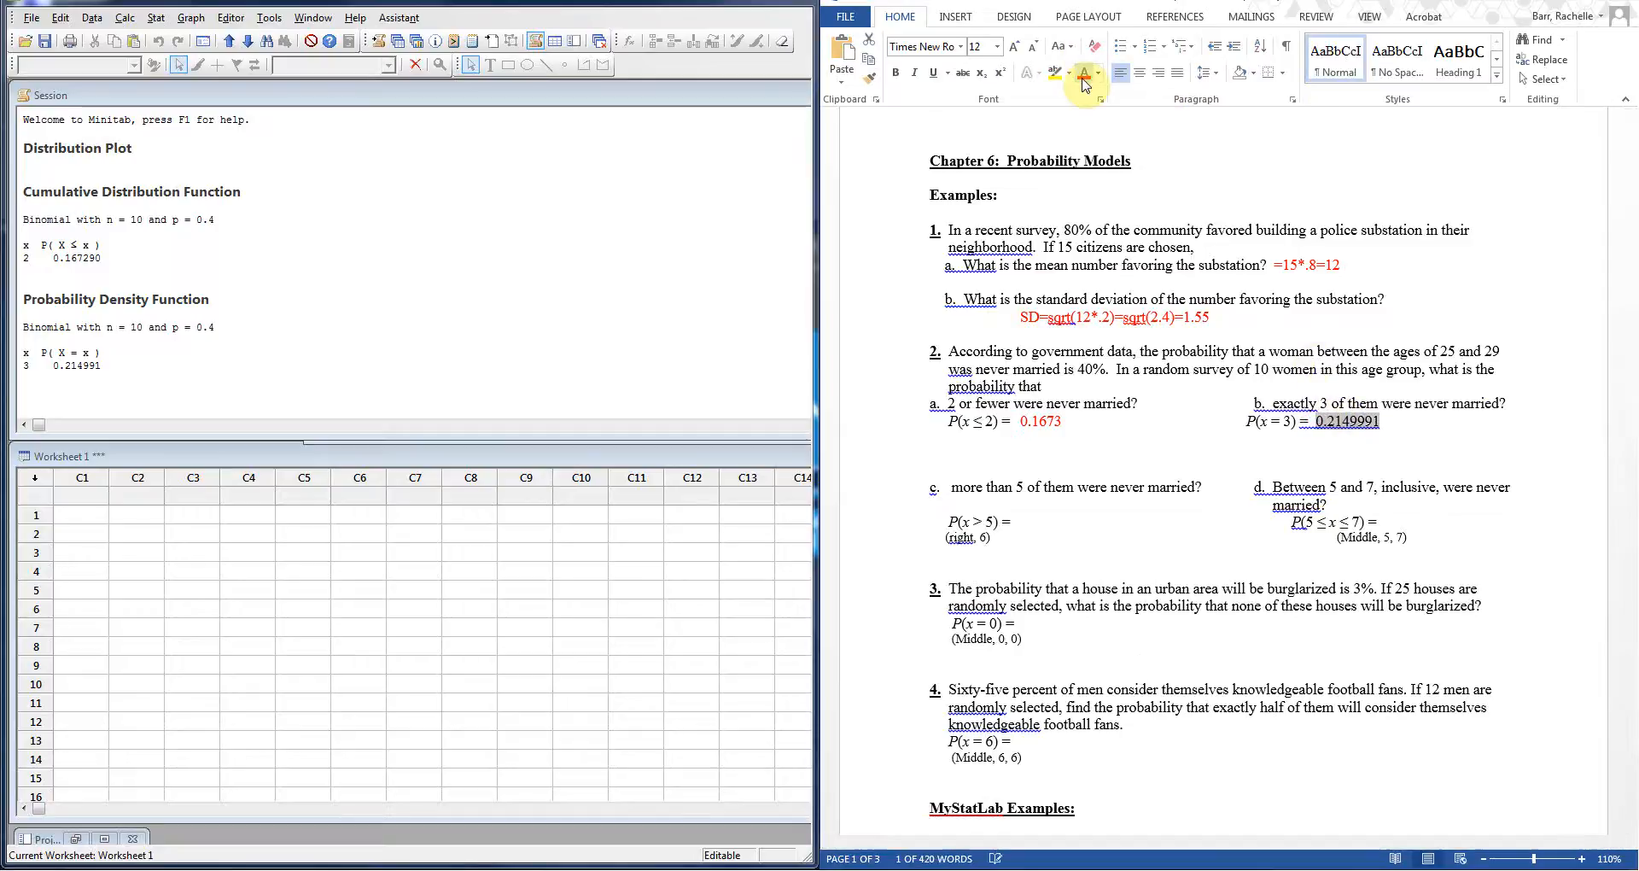
Step: Delete the (right, 6) and (Middle, 5, 7) hint lines from the worksheet
{"action": "left_click", "coordinate": [1024, 520]}
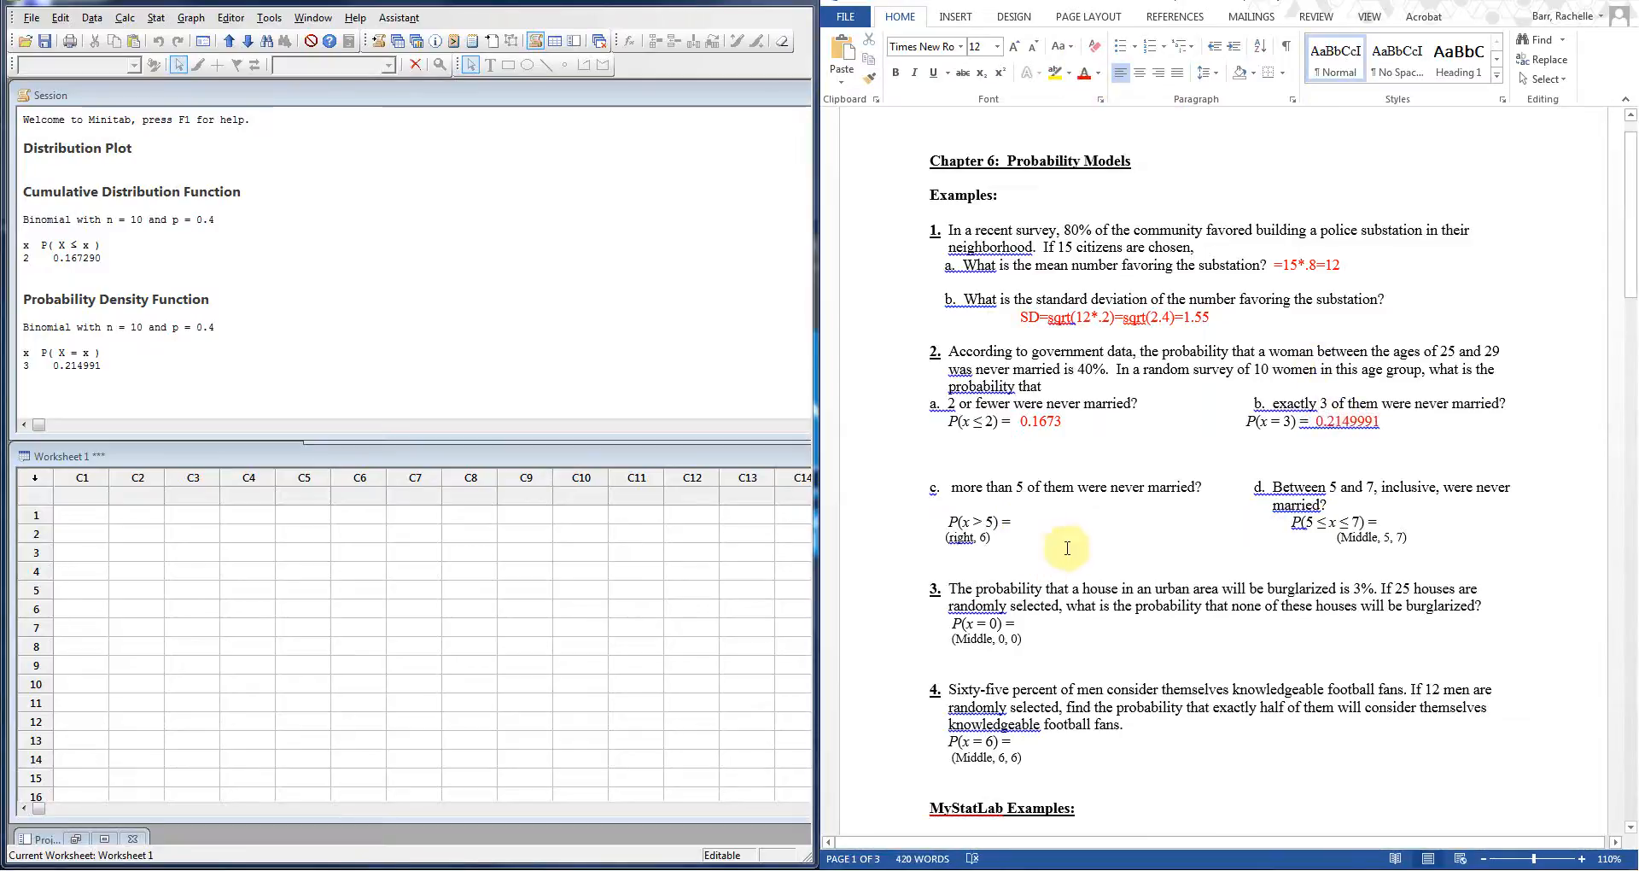
{"action": "left_click_drag", "start_coordinate": [999, 537], "coordinate": [957, 531]}
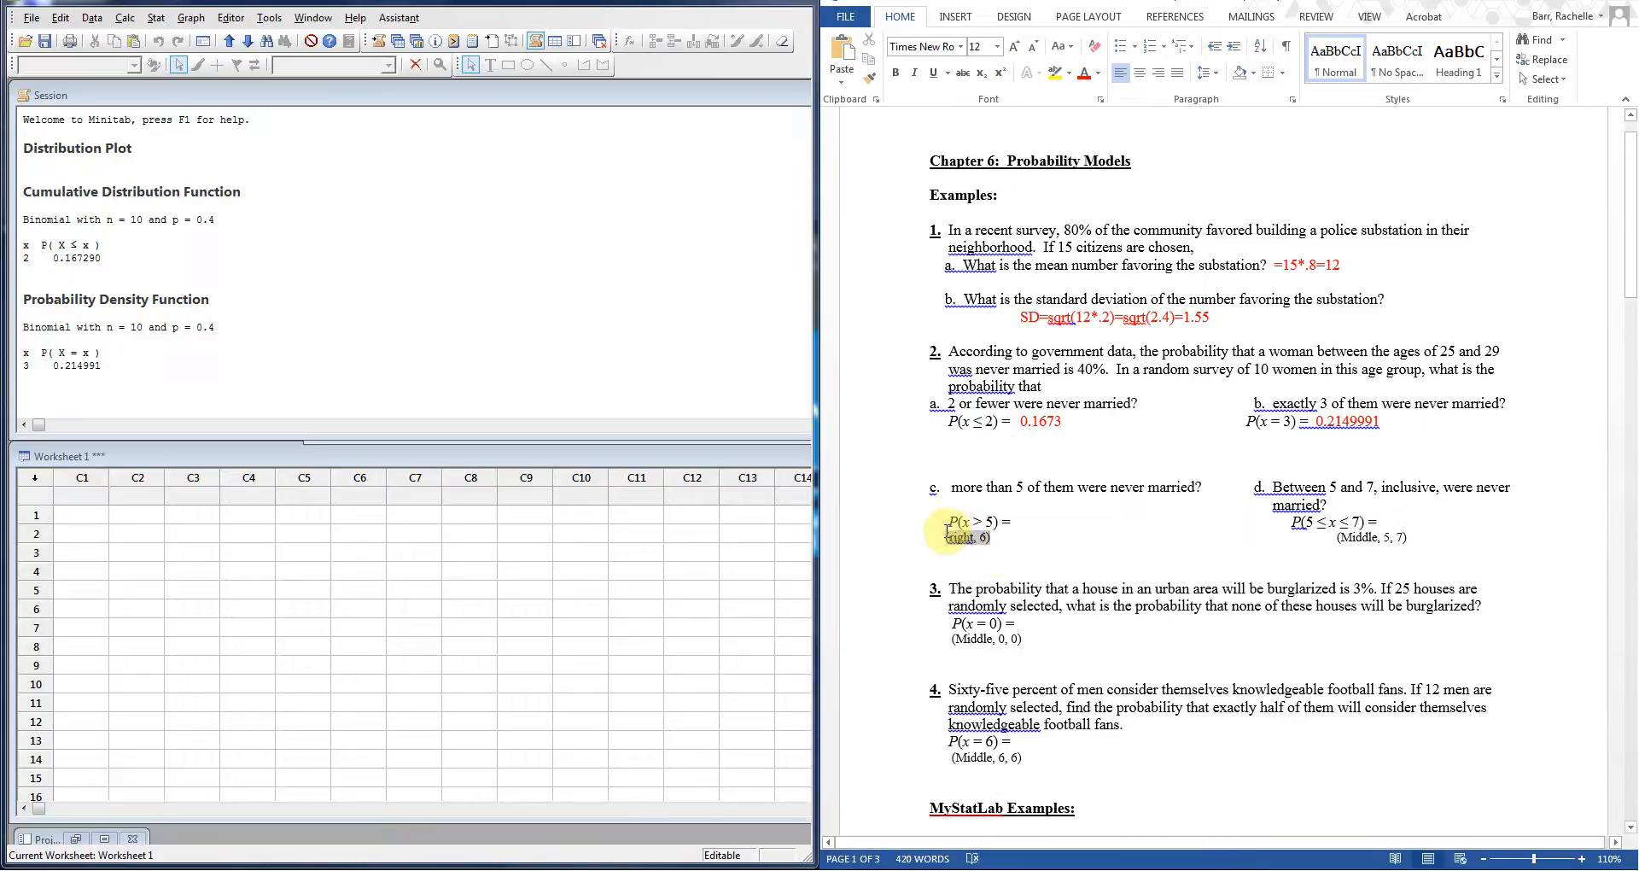
{"action": "key", "text": "Delete"}
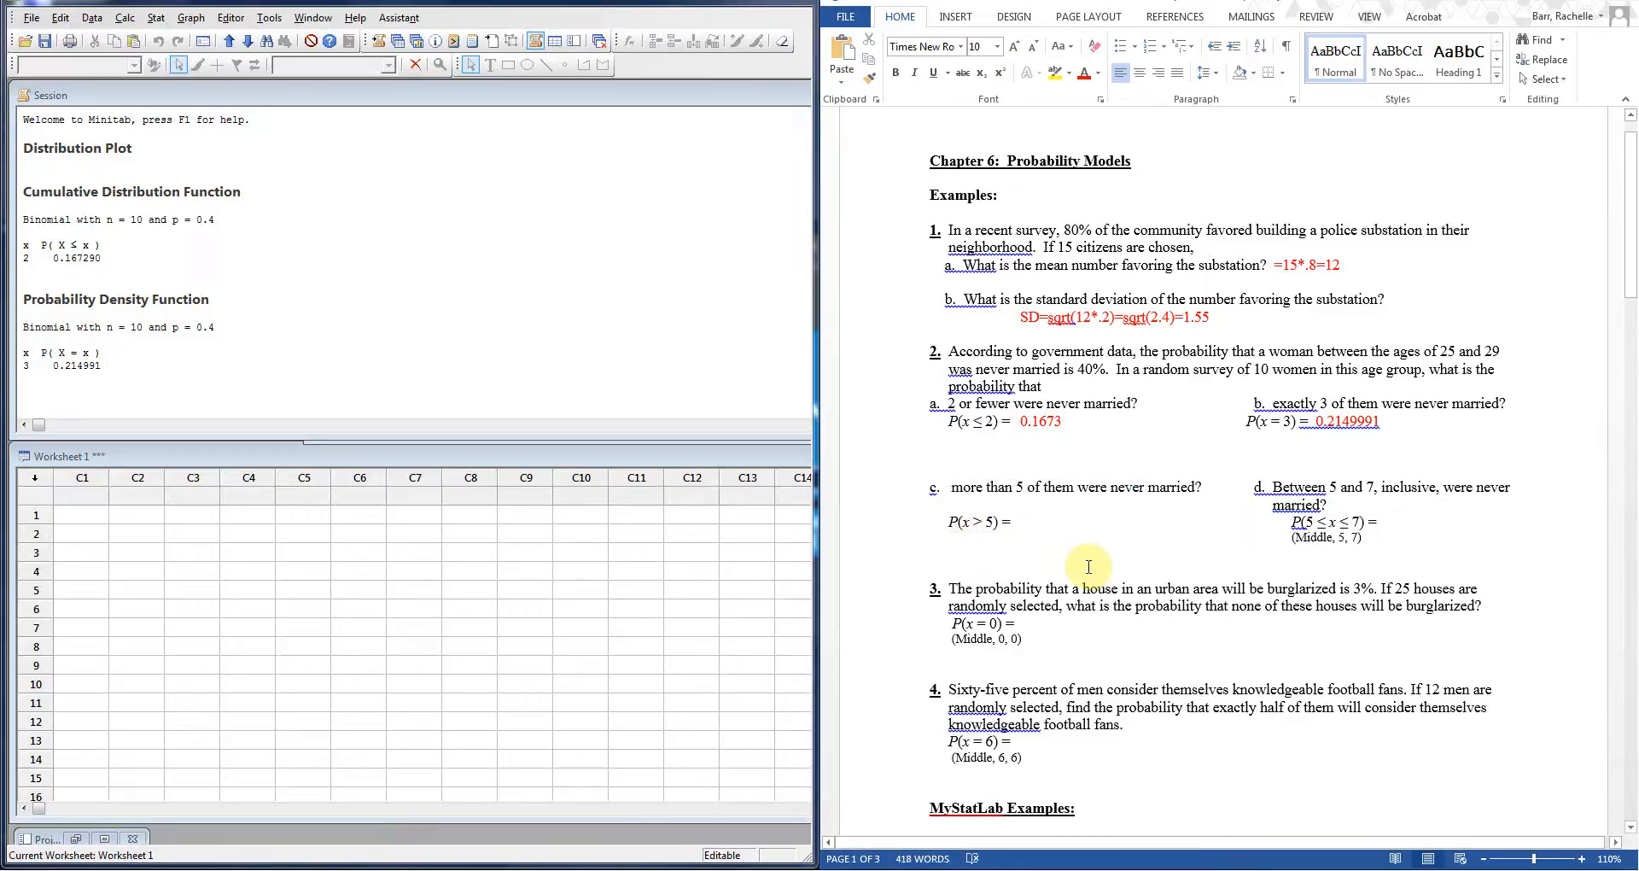
{"action": "left_click_drag", "start_coordinate": [1363, 540], "coordinate": [1295, 547]}
{"action": "key", "text": "Delete"}
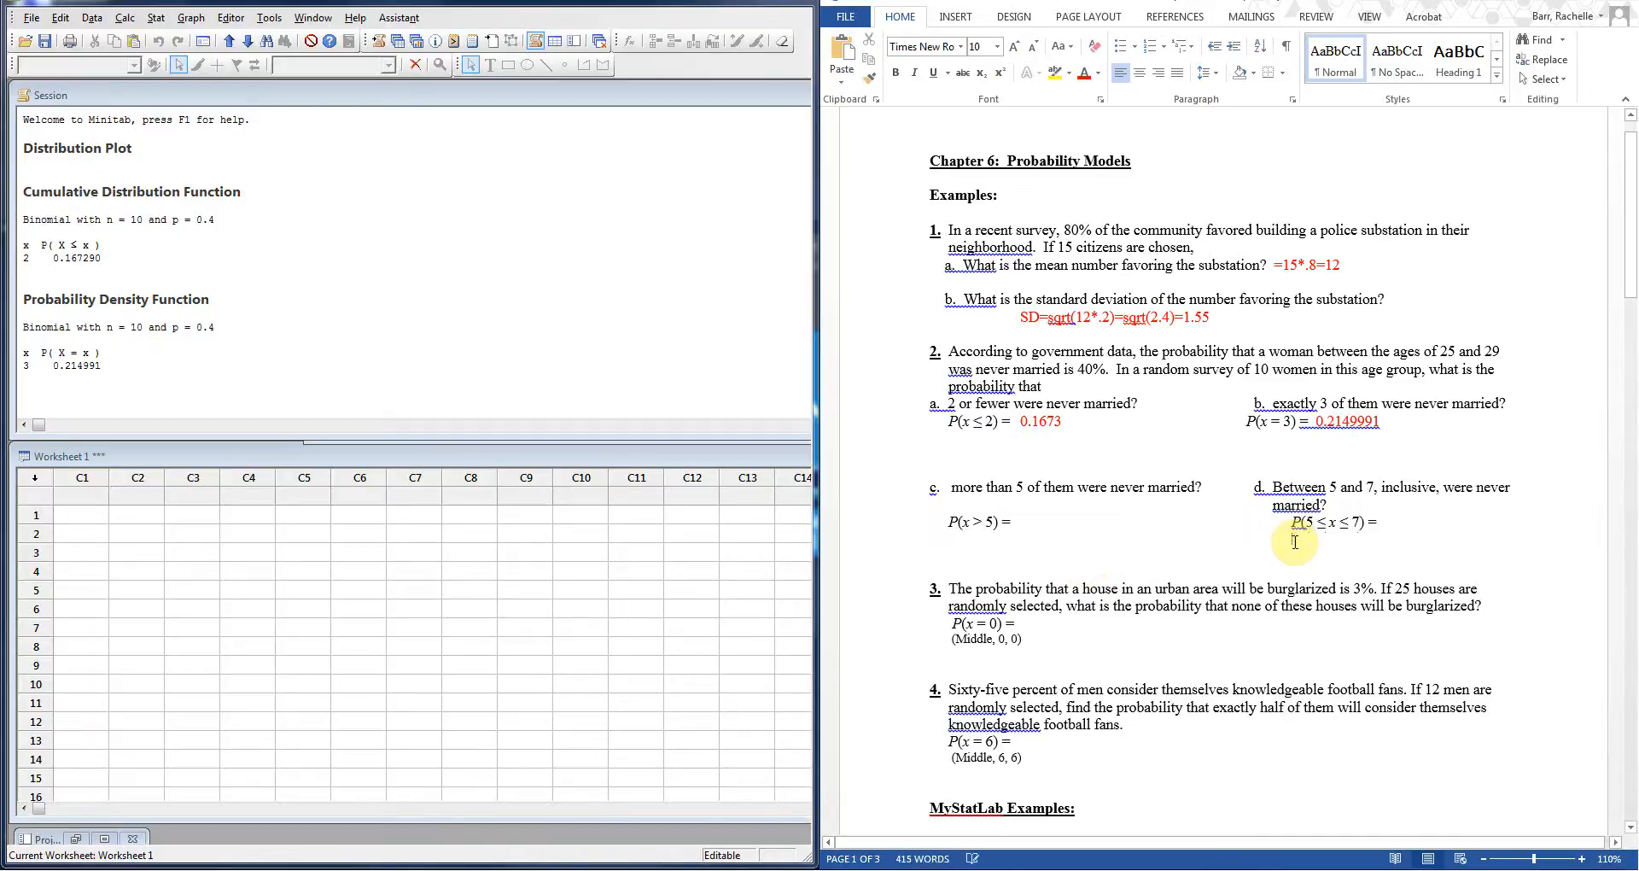
{"action": "left_click", "coordinate": [1043, 518]}
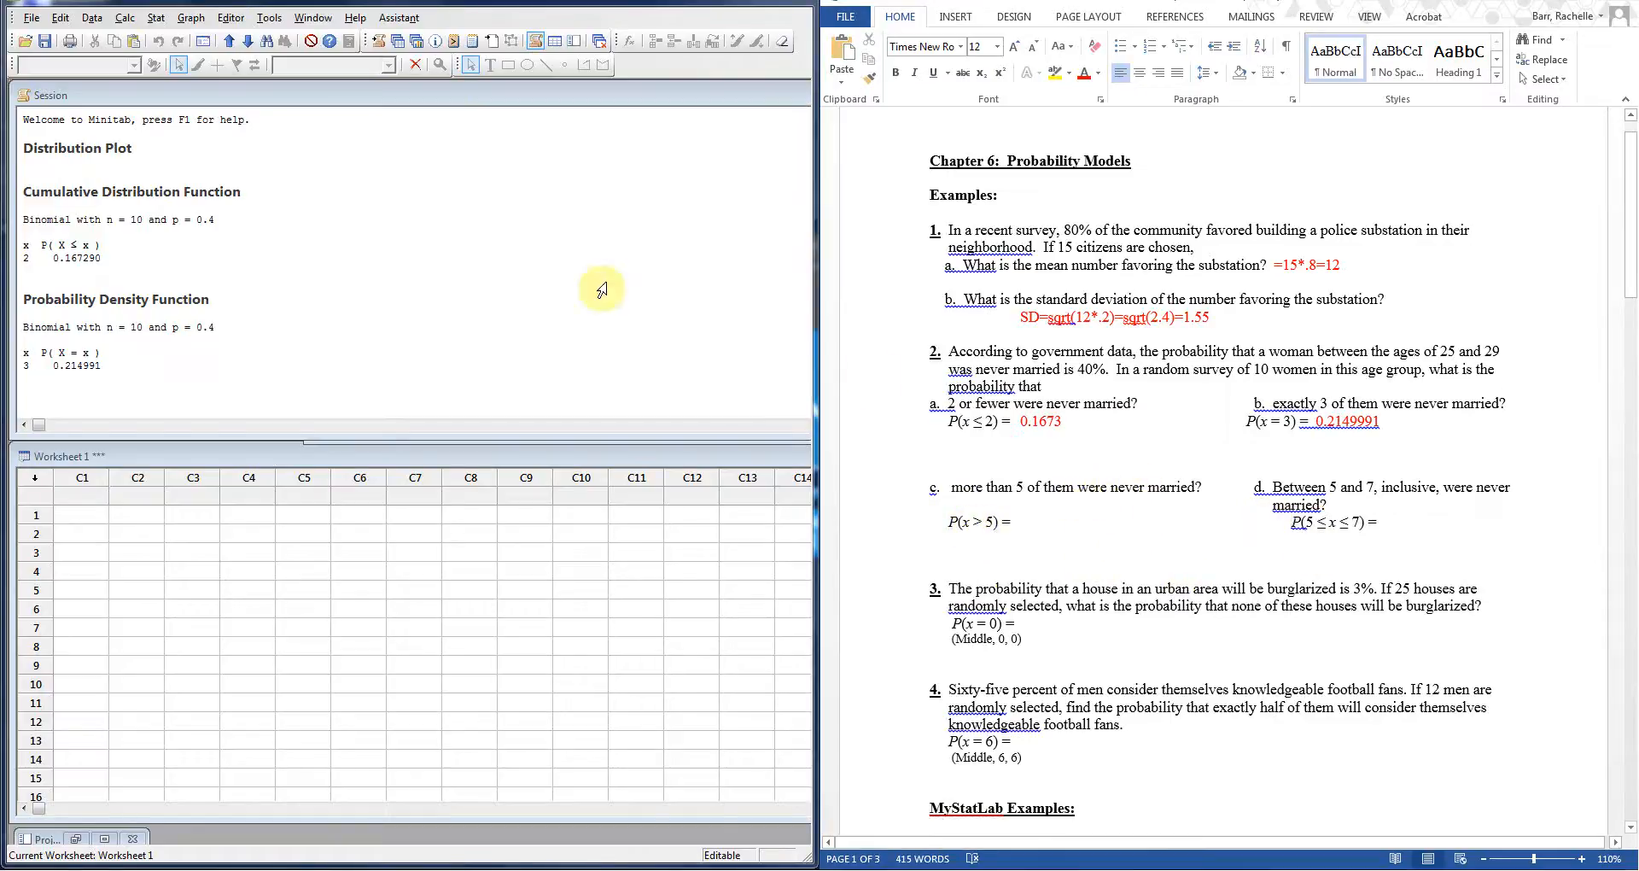
{"action": "left_click", "coordinate": [156, 21]}
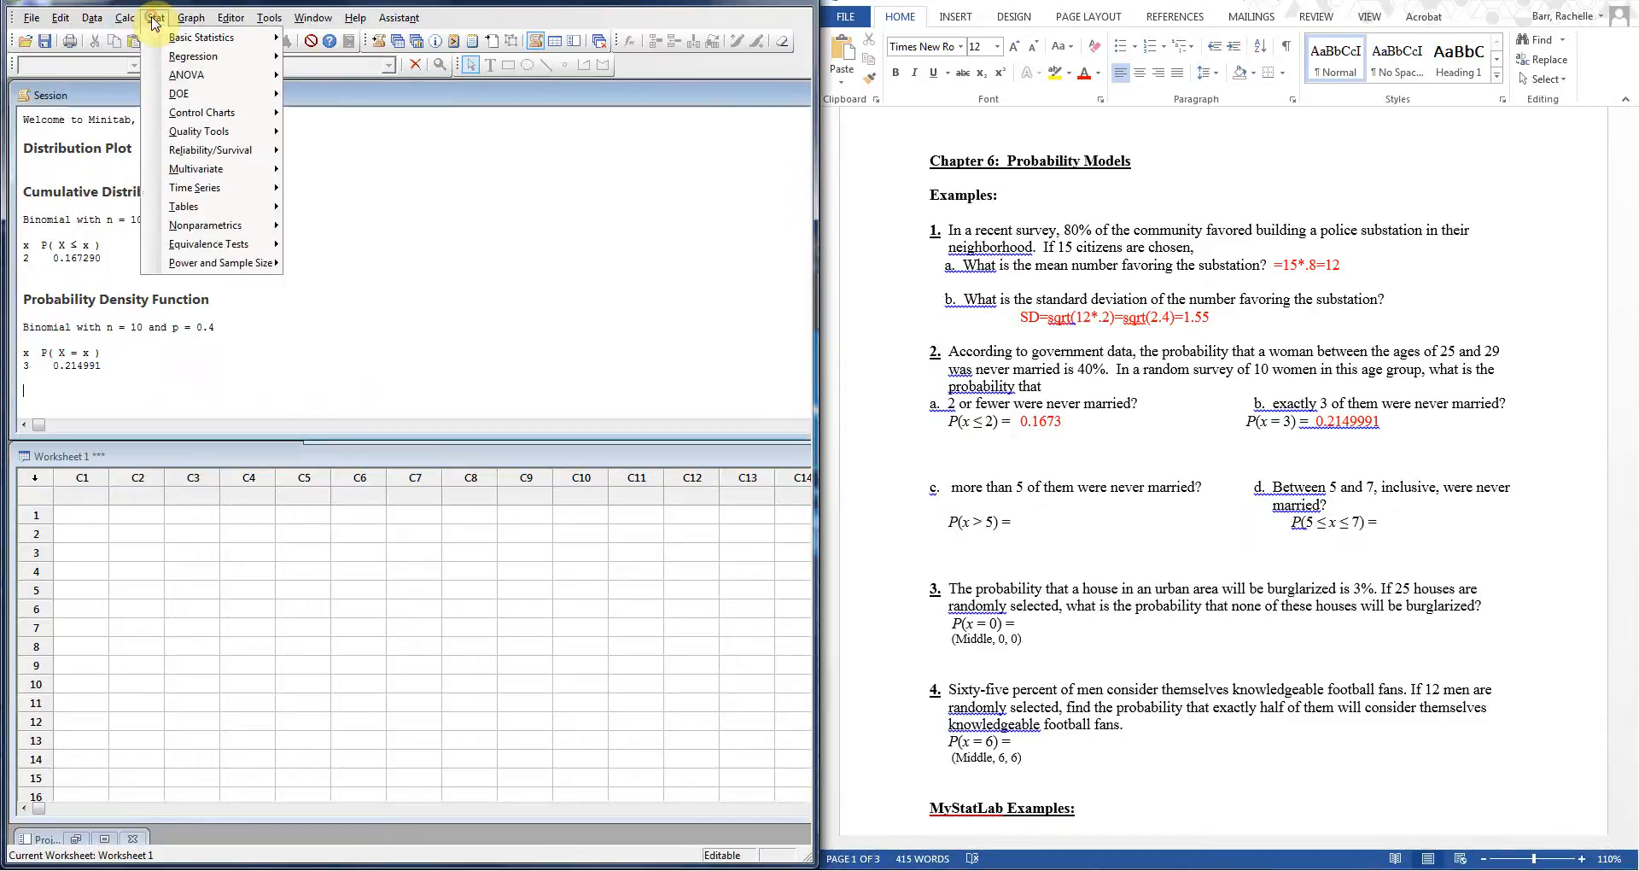
{"action": "mouse_move", "coordinate": [185, 23]}
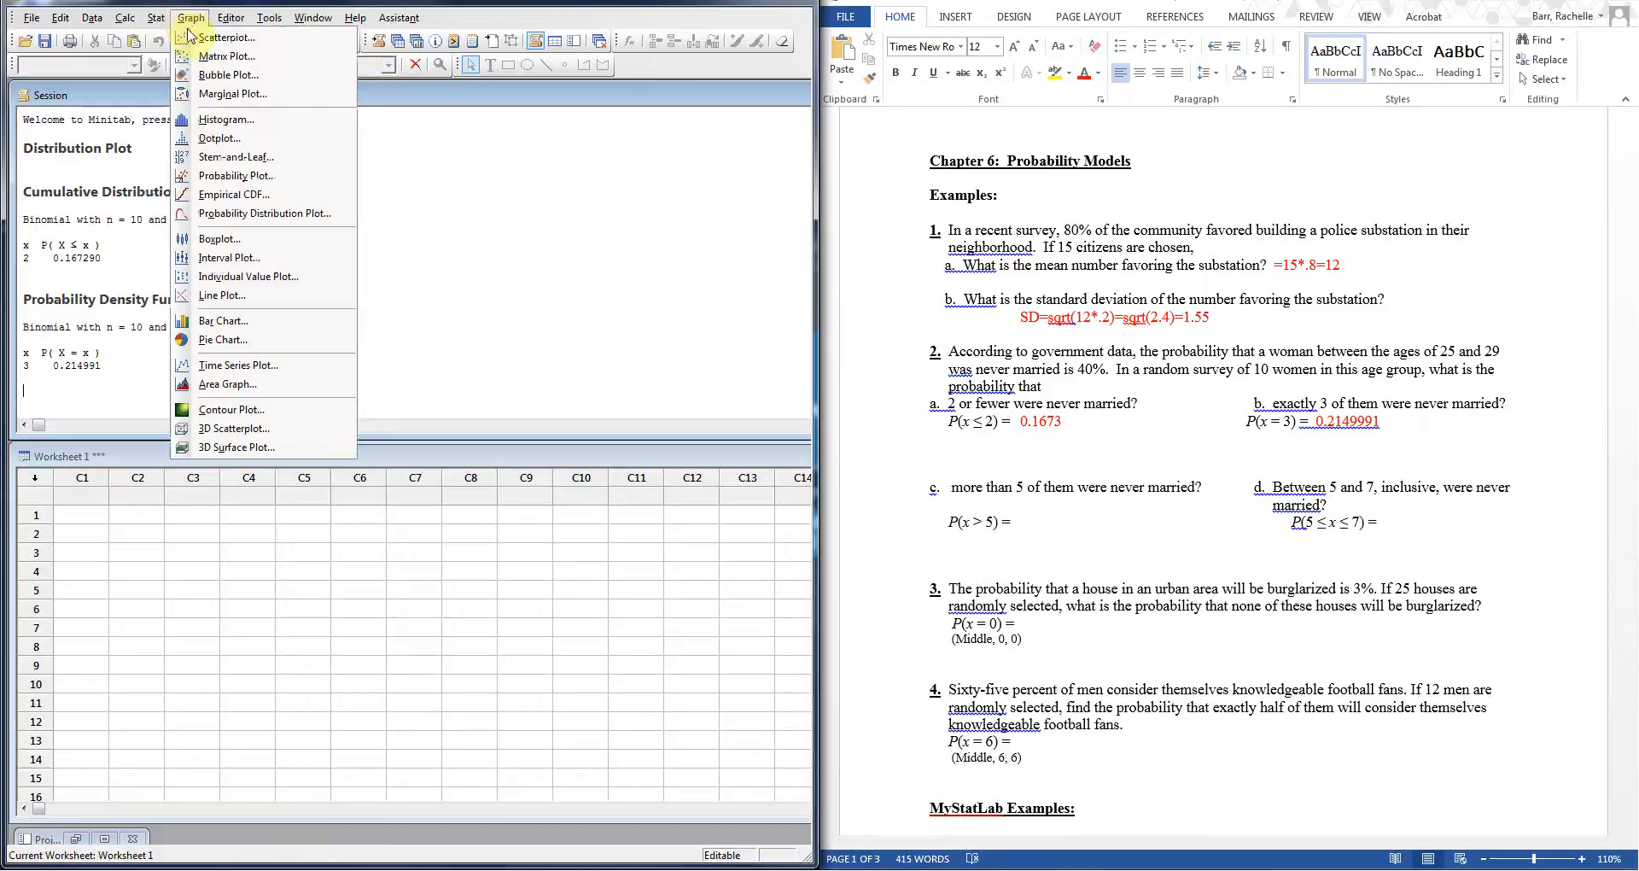
Step: Re-plot the n=10, p=0.4 binomial shading the right tail from x=6, showing 0.1662
{"action": "left_click", "coordinate": [267, 213]}
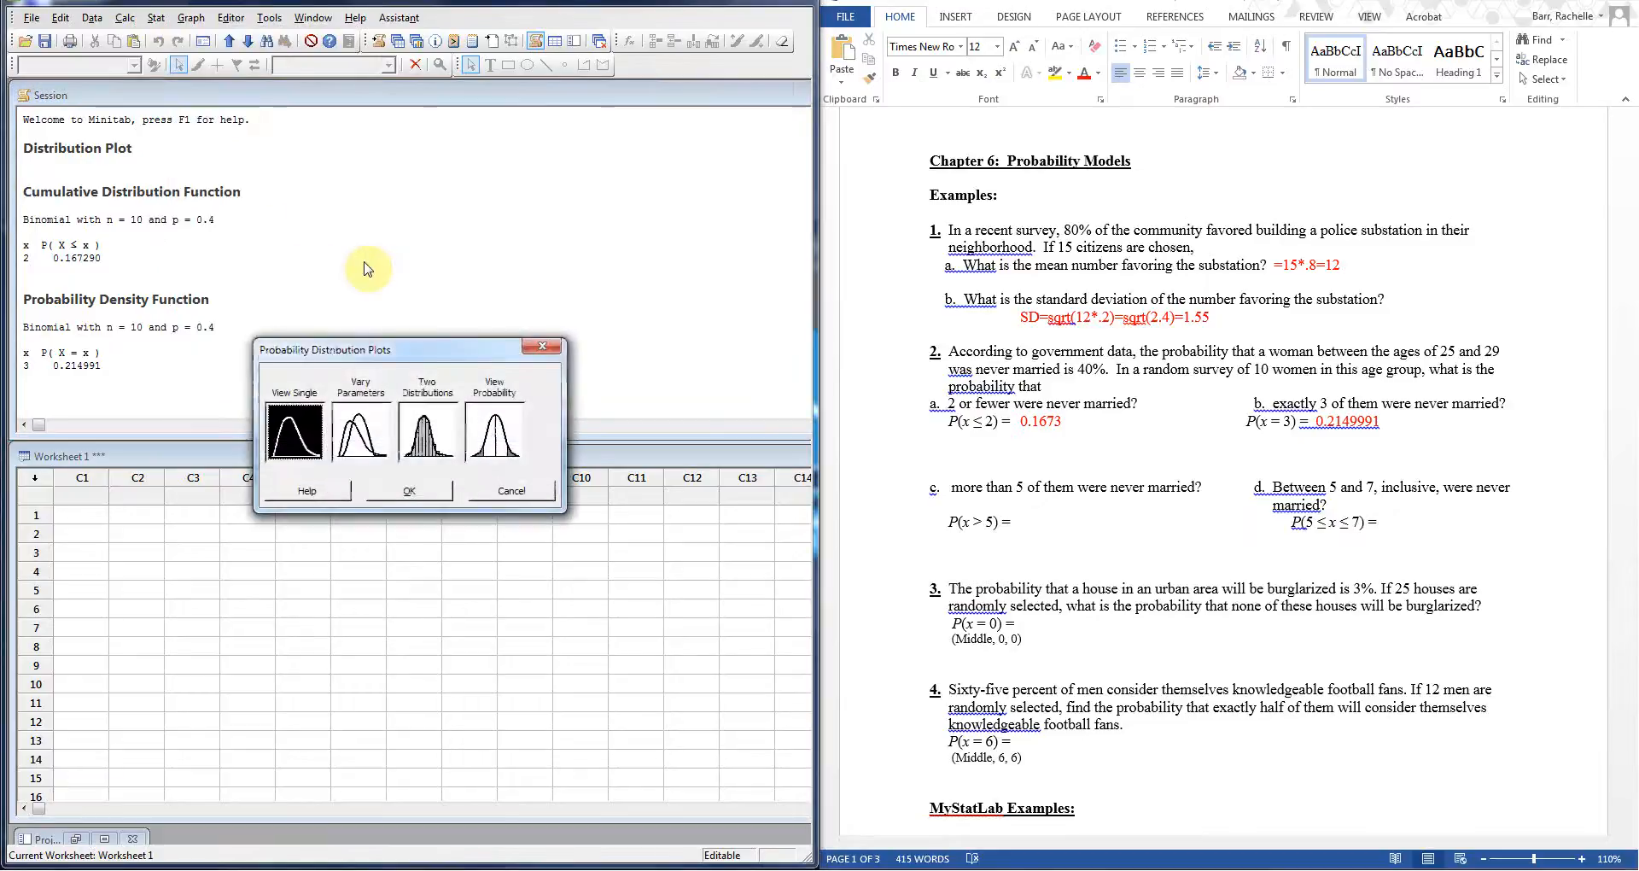
{"action": "left_click", "coordinate": [513, 433]}
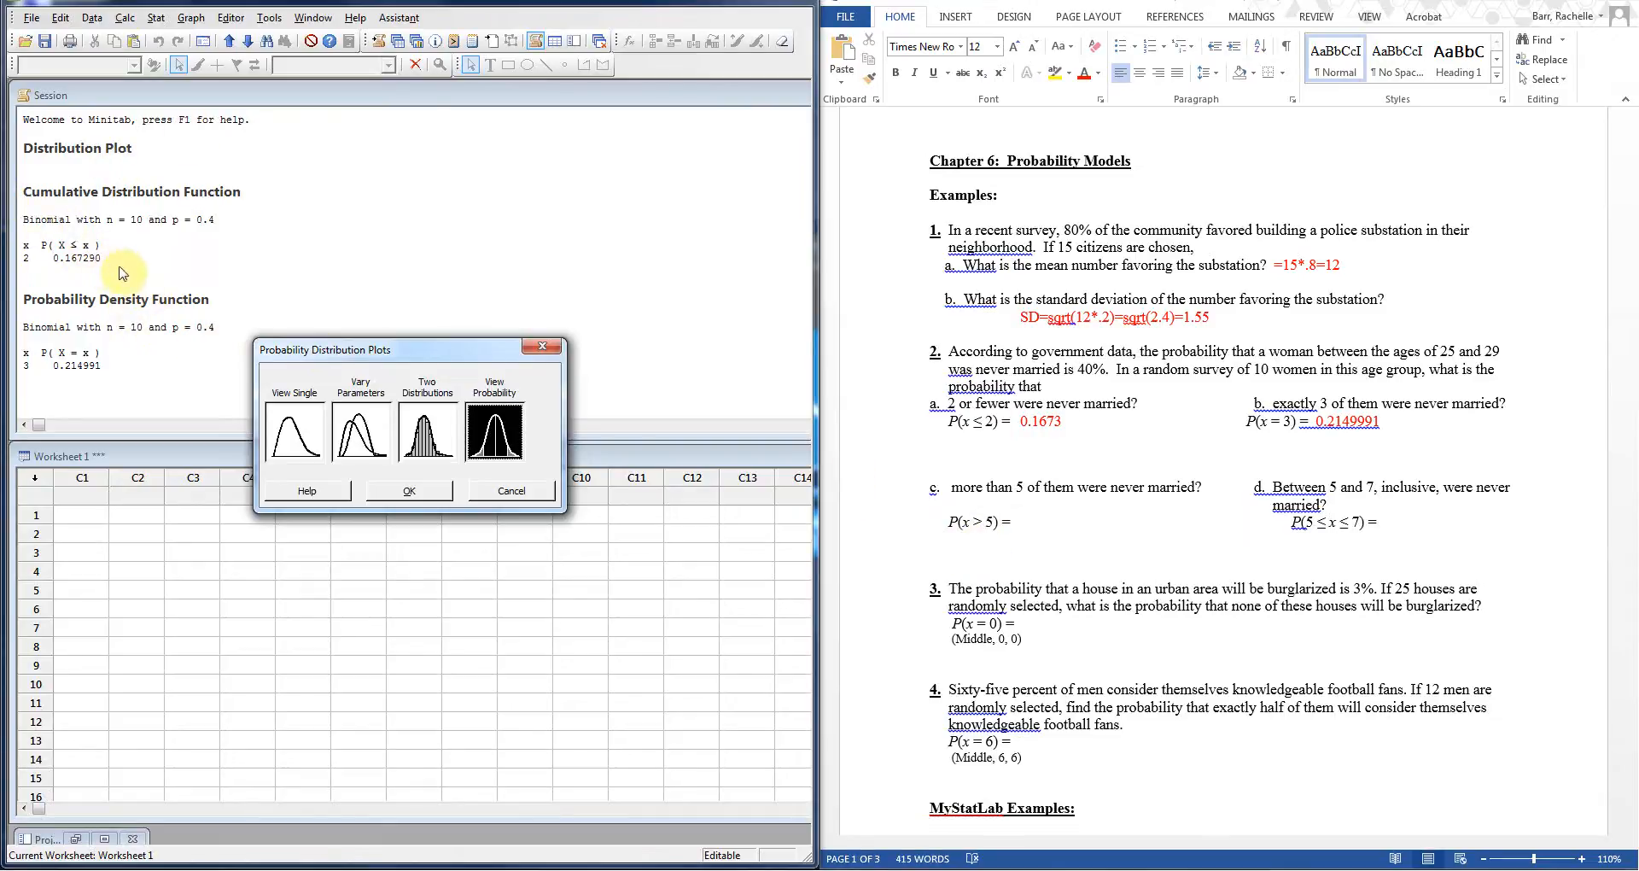
{"action": "left_click", "coordinate": [409, 494]}
{"action": "left_click_drag", "start_coordinate": [432, 273], "coordinate": [391, 181]}
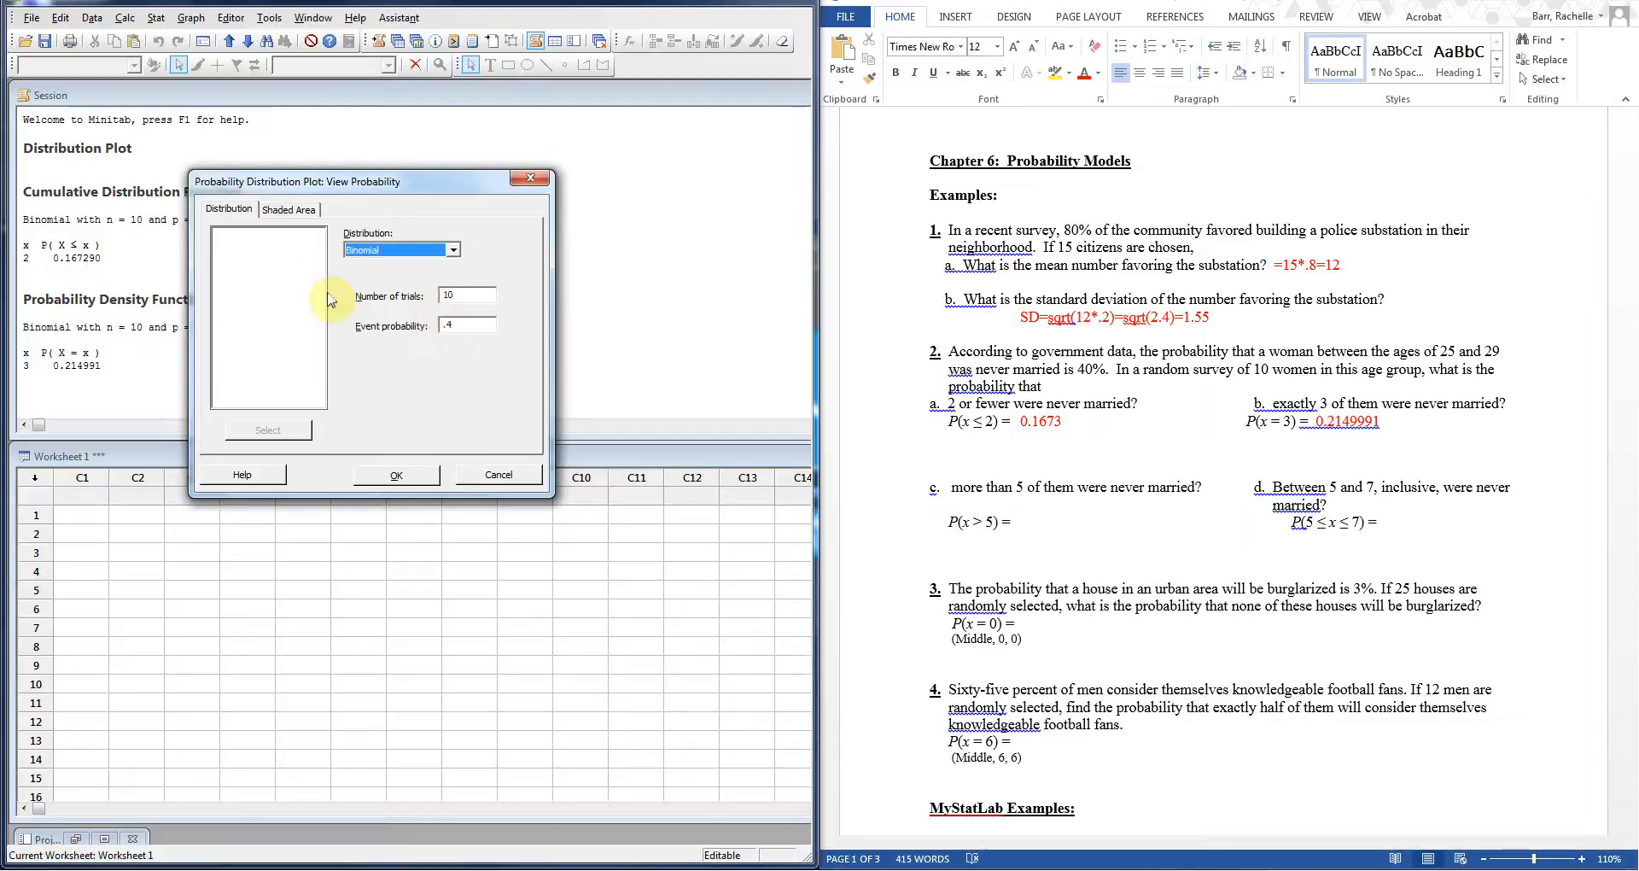
{"action": "left_click", "coordinate": [299, 214]}
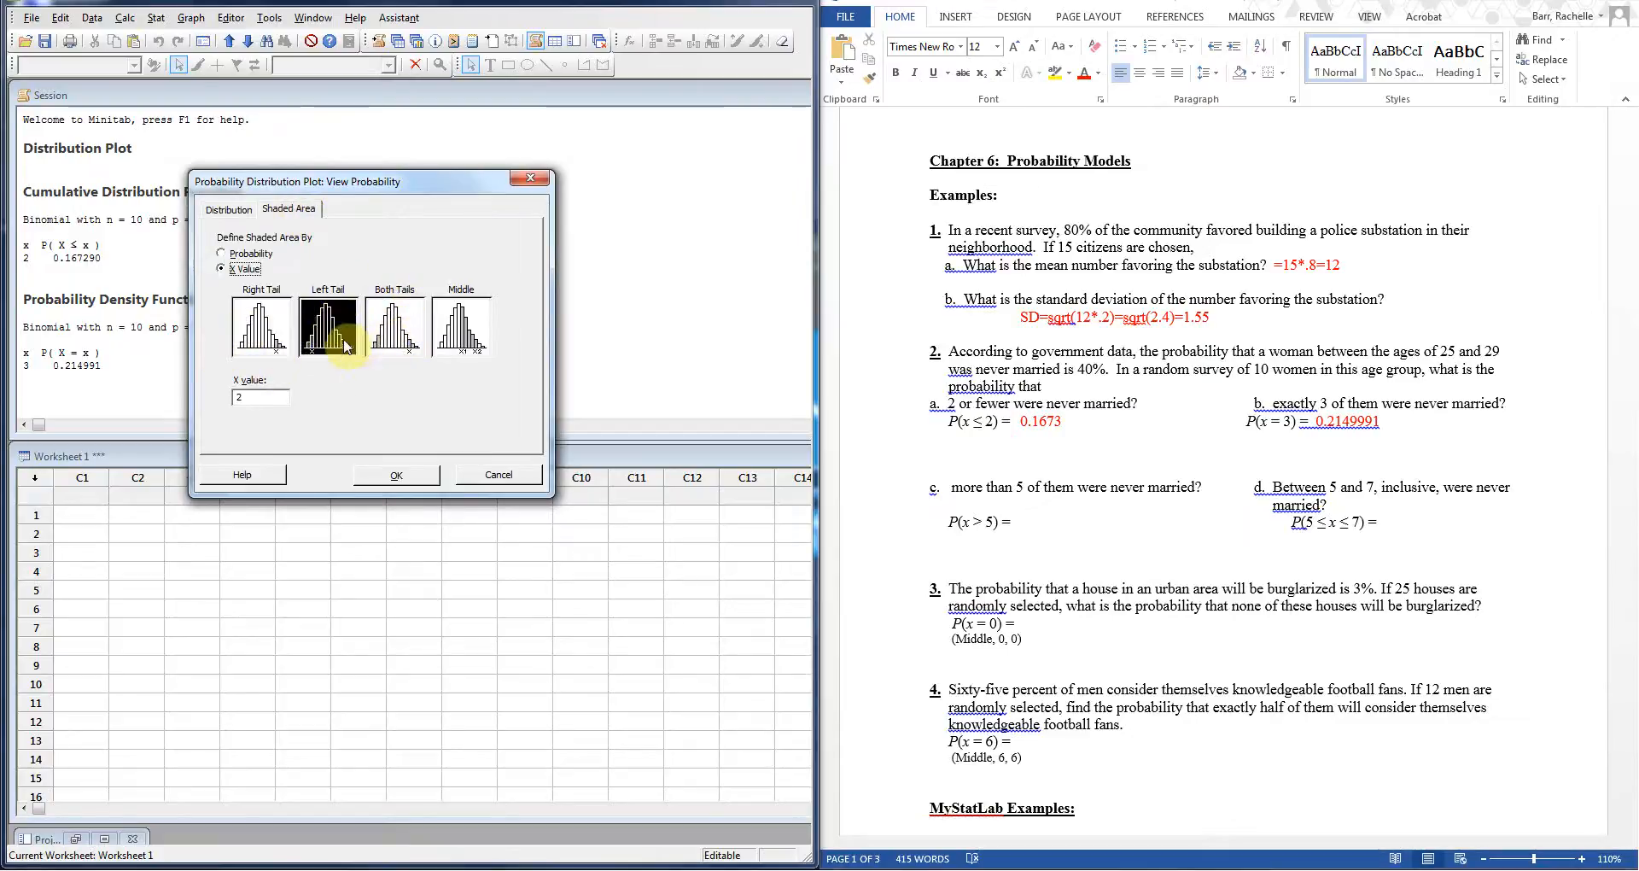
{"action": "left_click", "coordinate": [277, 342]}
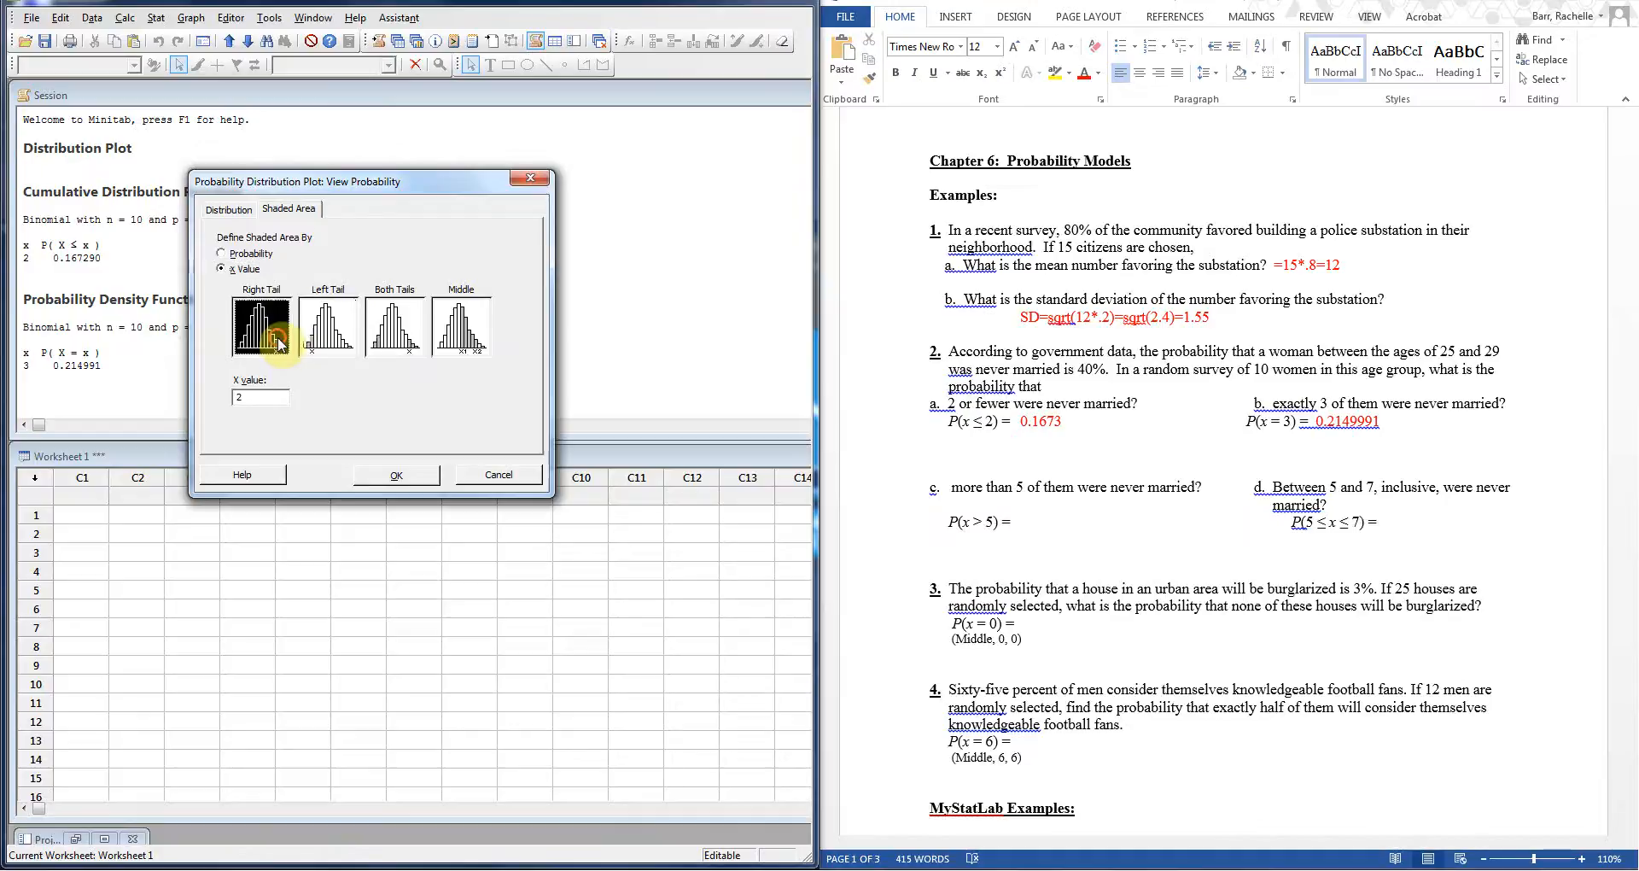
{"action": "double_click", "coordinate": [256, 393]}
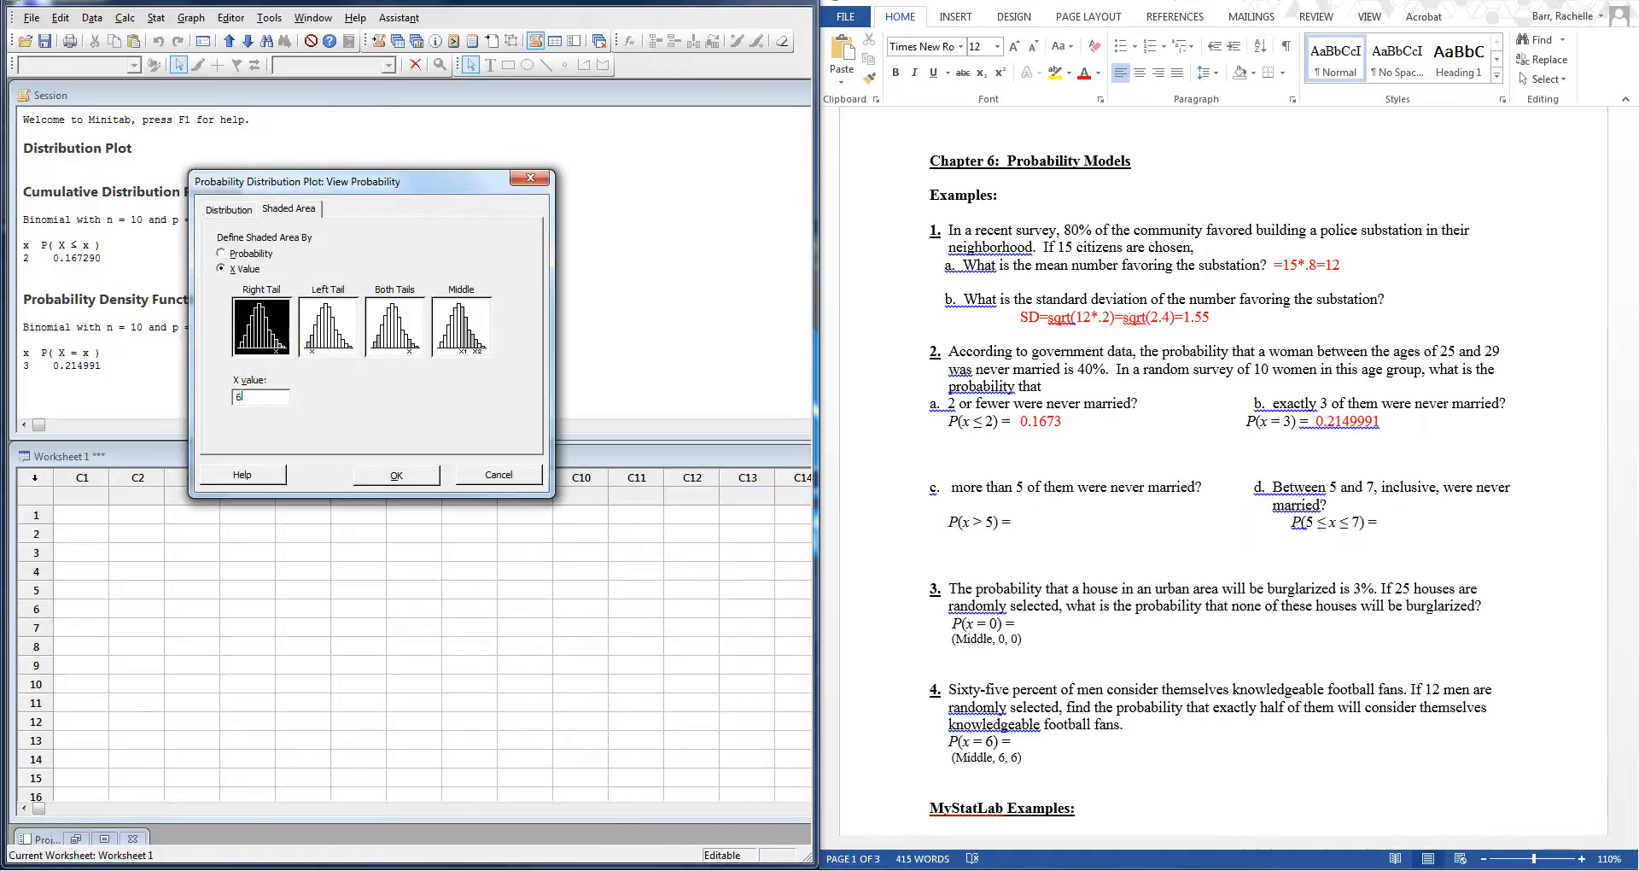
{"action": "left_click", "coordinate": [398, 476]}
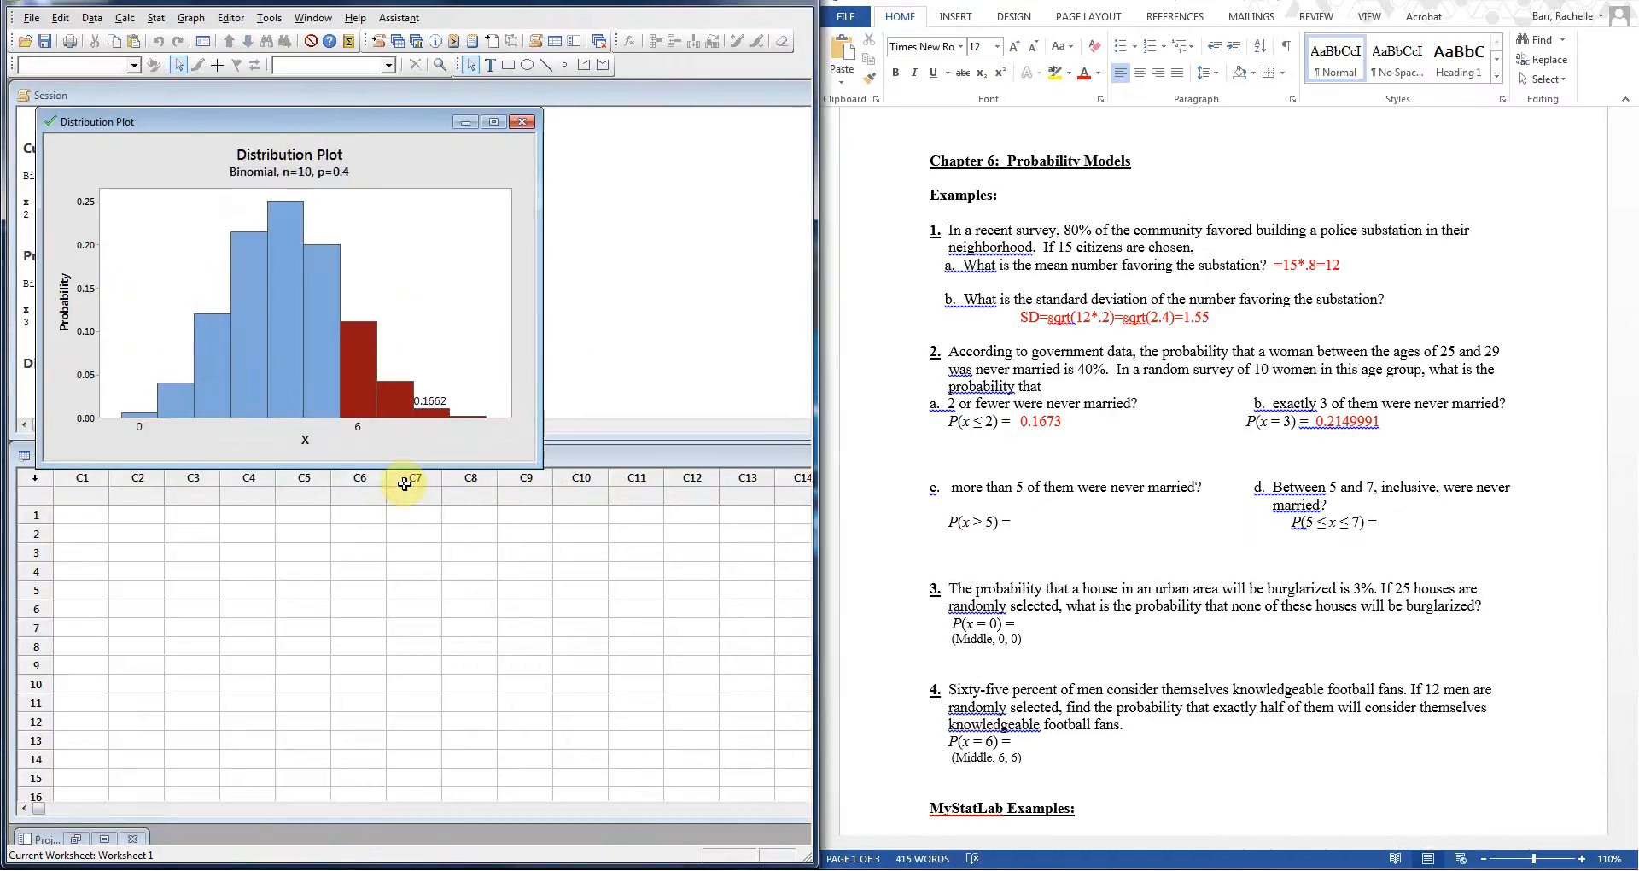
Step: Type 0.1662 after P(x > 5) = and format it red
{"action": "left_click", "coordinate": [1034, 533]}
{"action": "type", "text": "0.1662"}
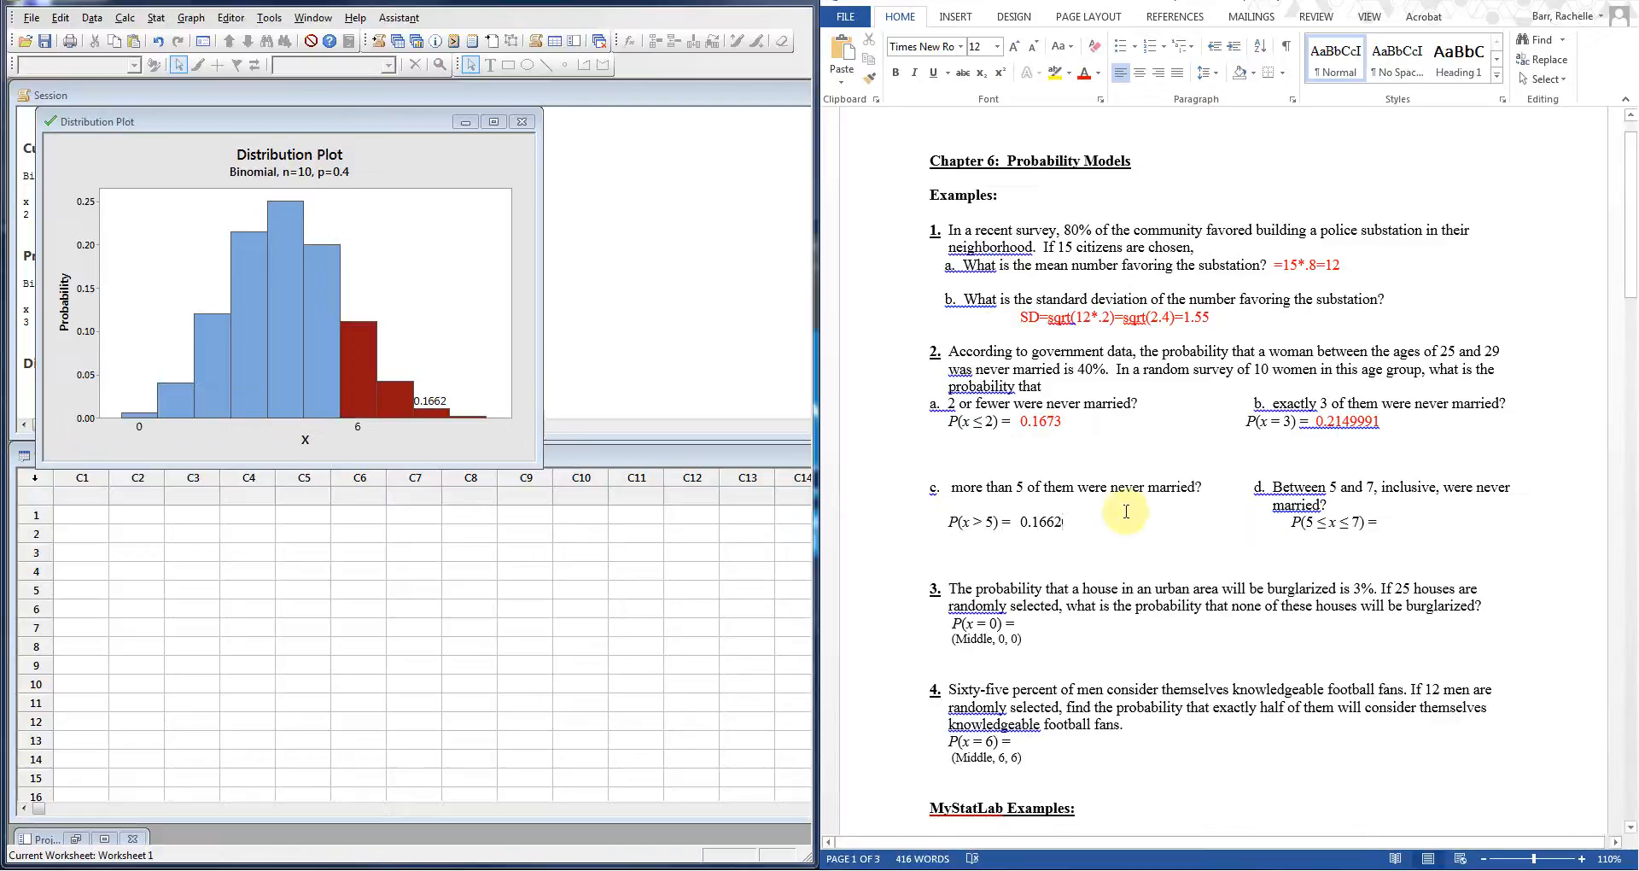
{"action": "left_click_drag", "start_coordinate": [1071, 522], "coordinate": [1019, 523]}
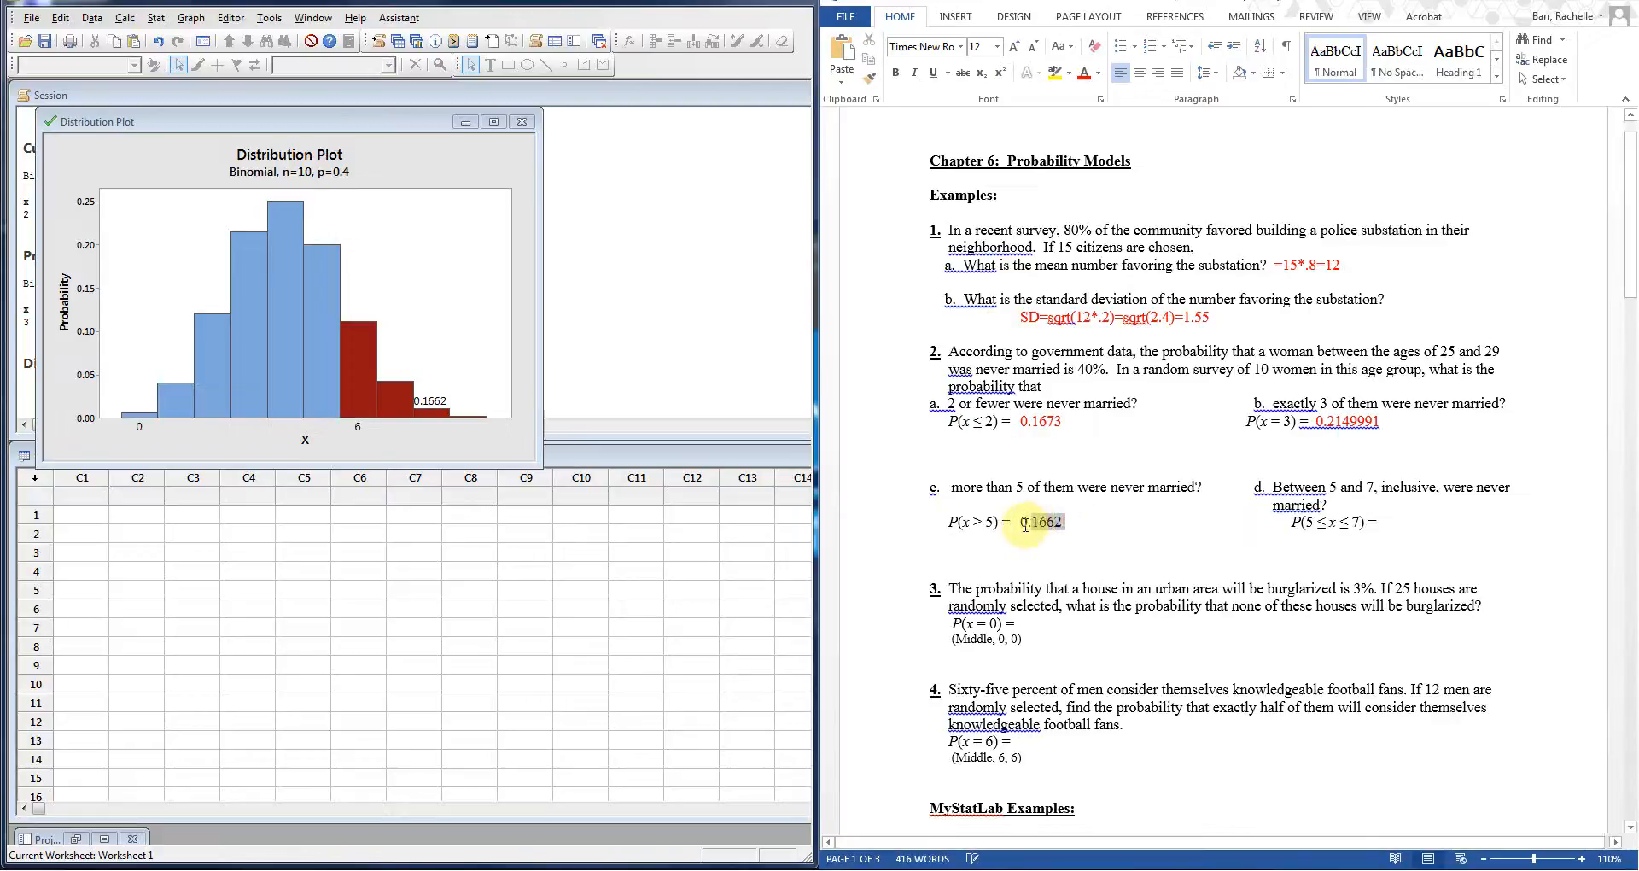
{"action": "right_click", "coordinate": [1026, 518]}
{"action": "left_click", "coordinate": [1123, 490]}
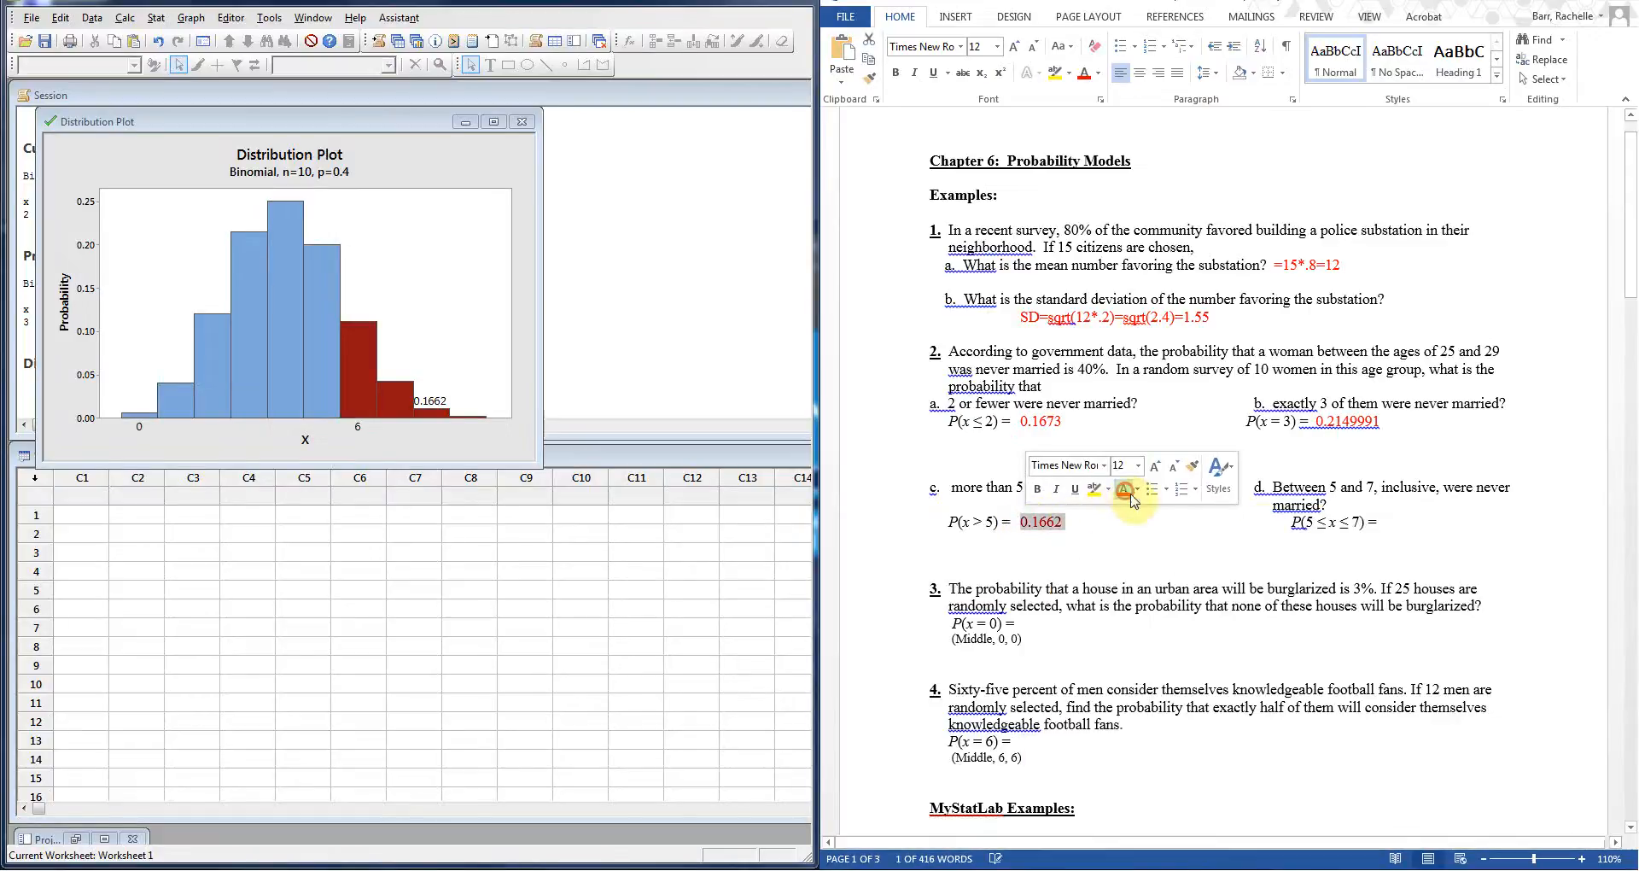
{"action": "left_click", "coordinate": [1383, 523]}
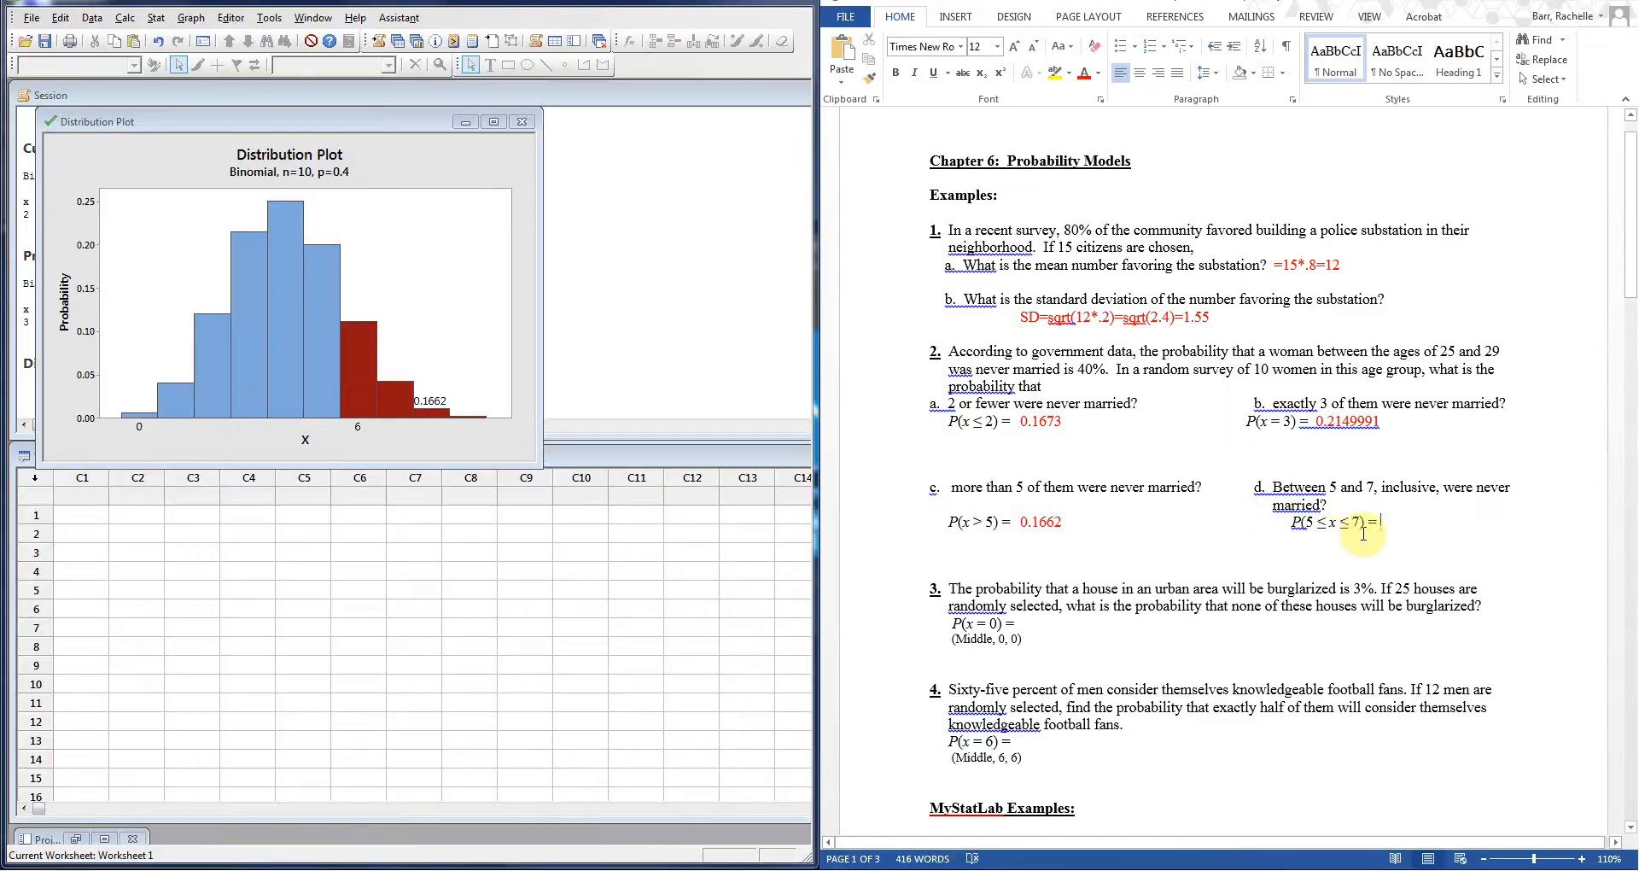
Step: Plot the n=10, p=0.4 binomial with the middle region from x=5 to x=7 shaded, showing 0.3546
{"action": "left_click", "coordinate": [156, 18]}
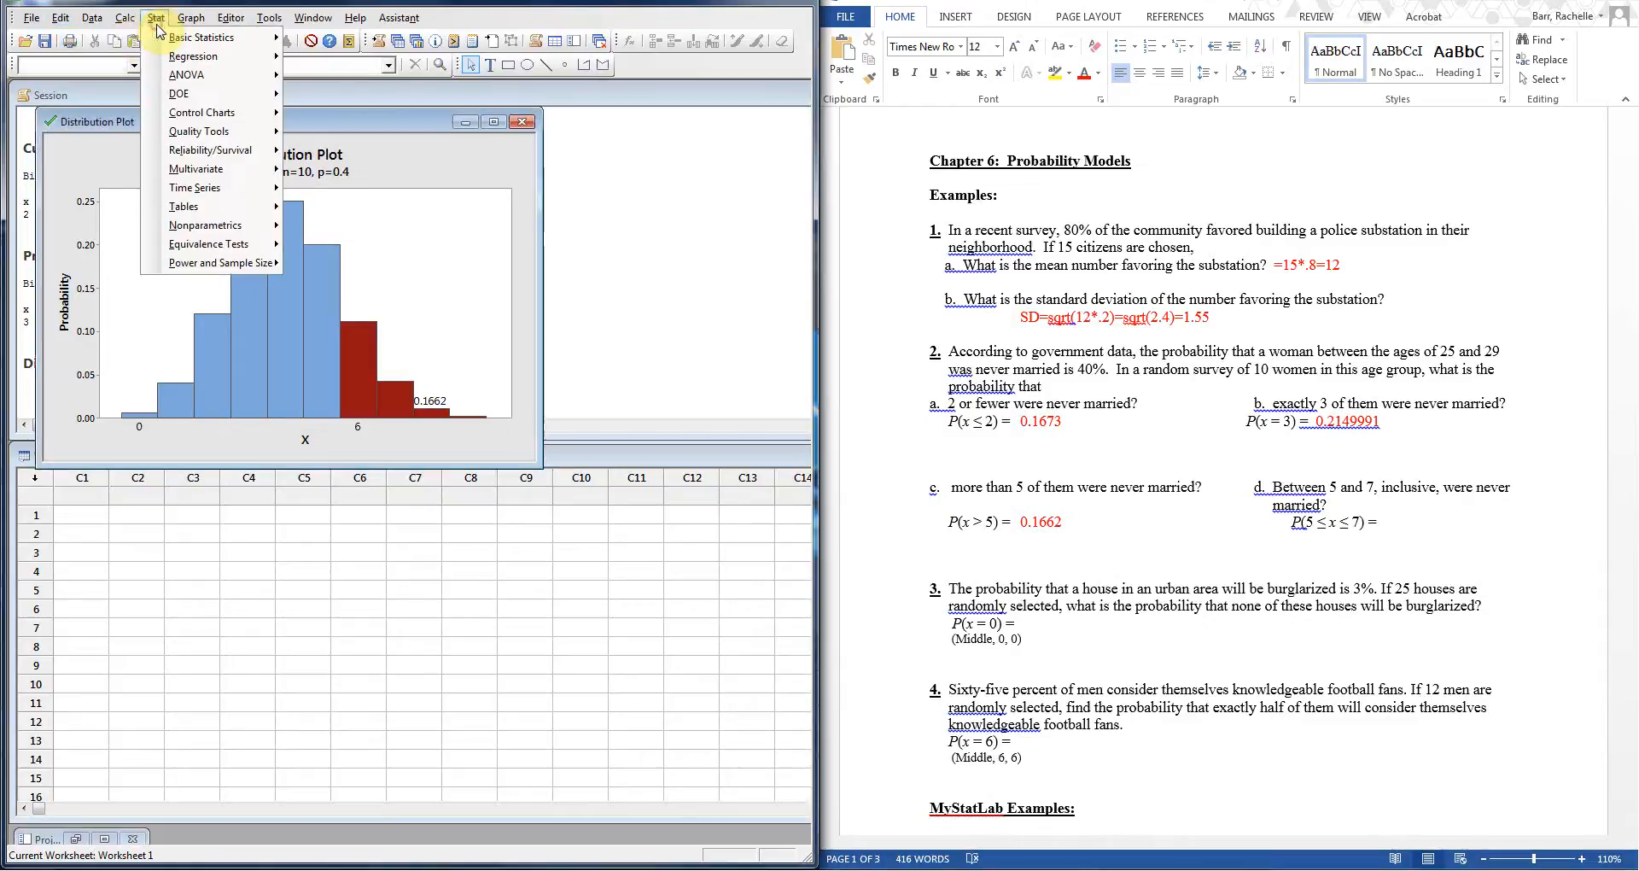
{"action": "mouse_move", "coordinate": [189, 18]}
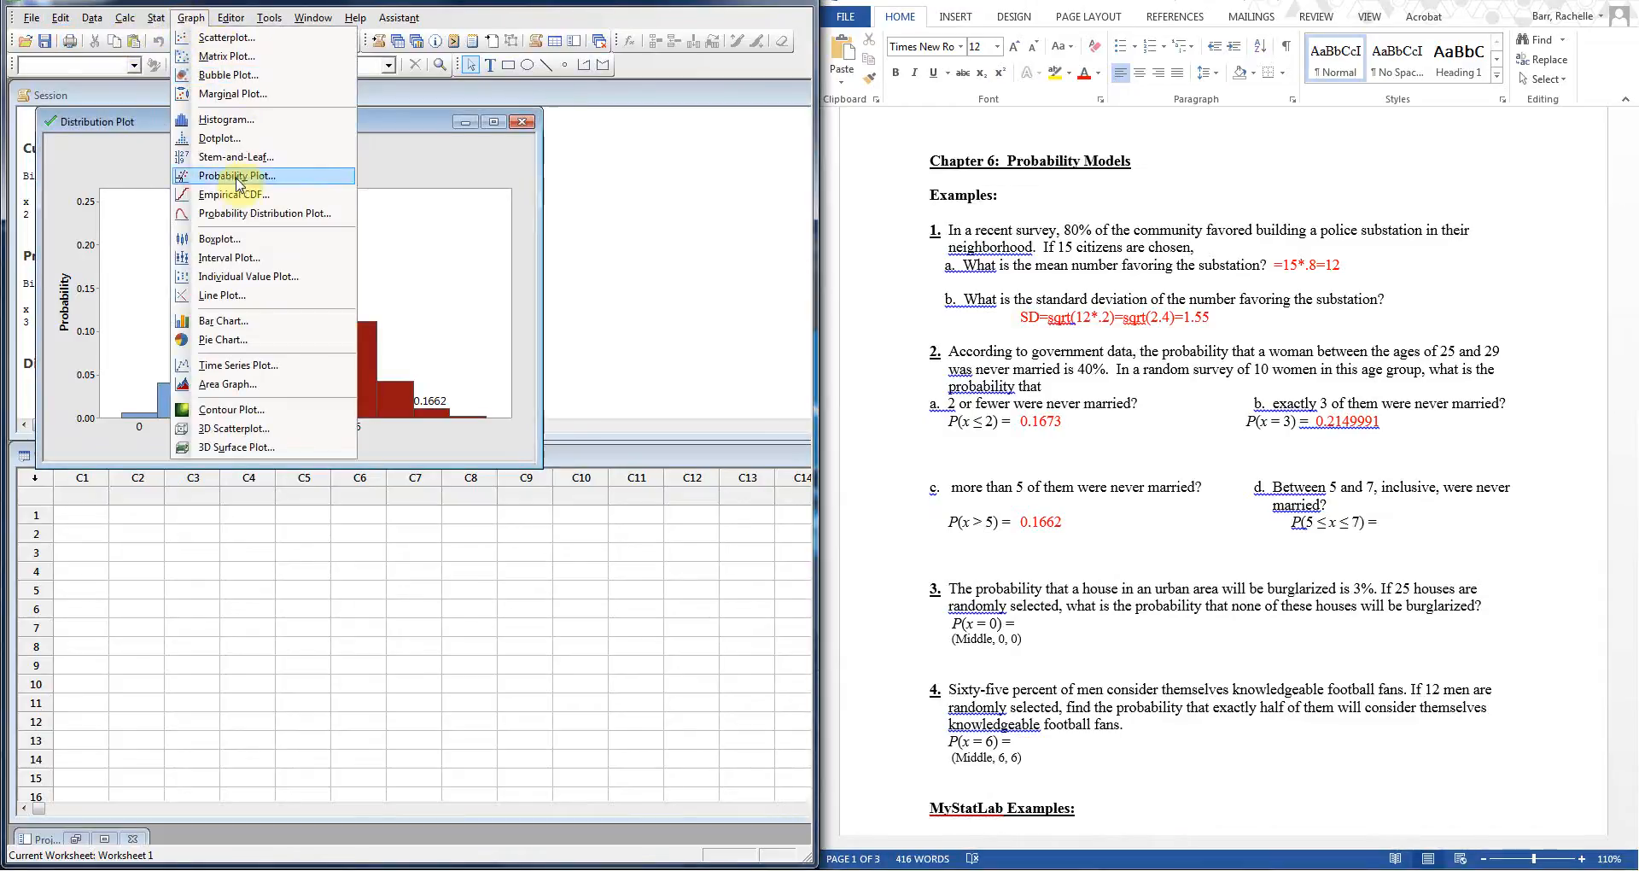
{"action": "left_click", "coordinate": [245, 213]}
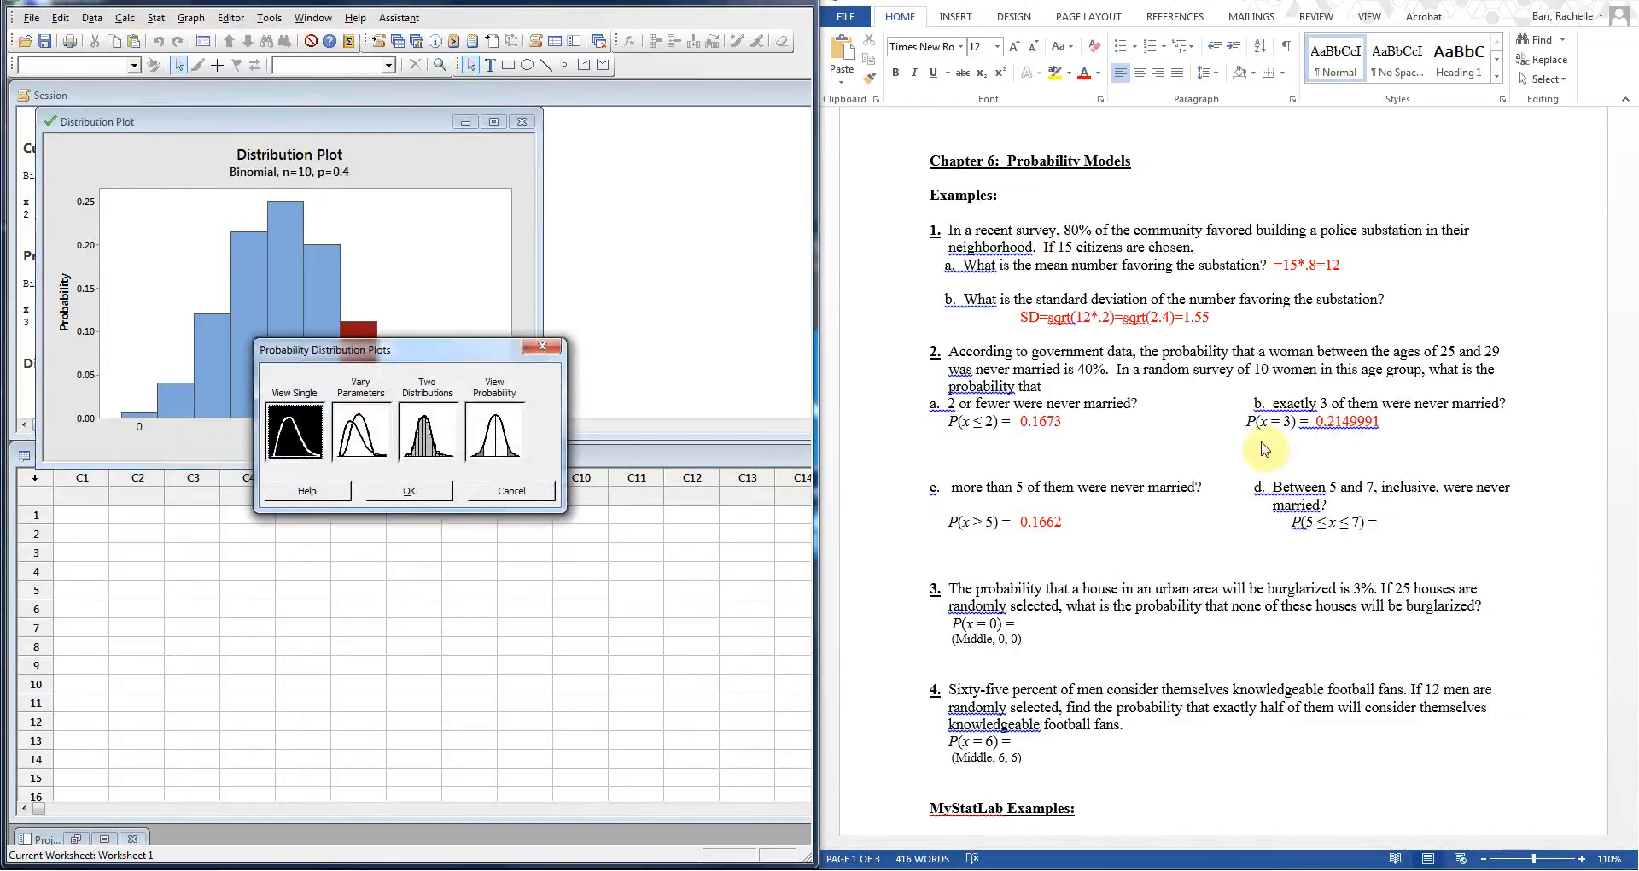
{"action": "left_click", "coordinate": [519, 440]}
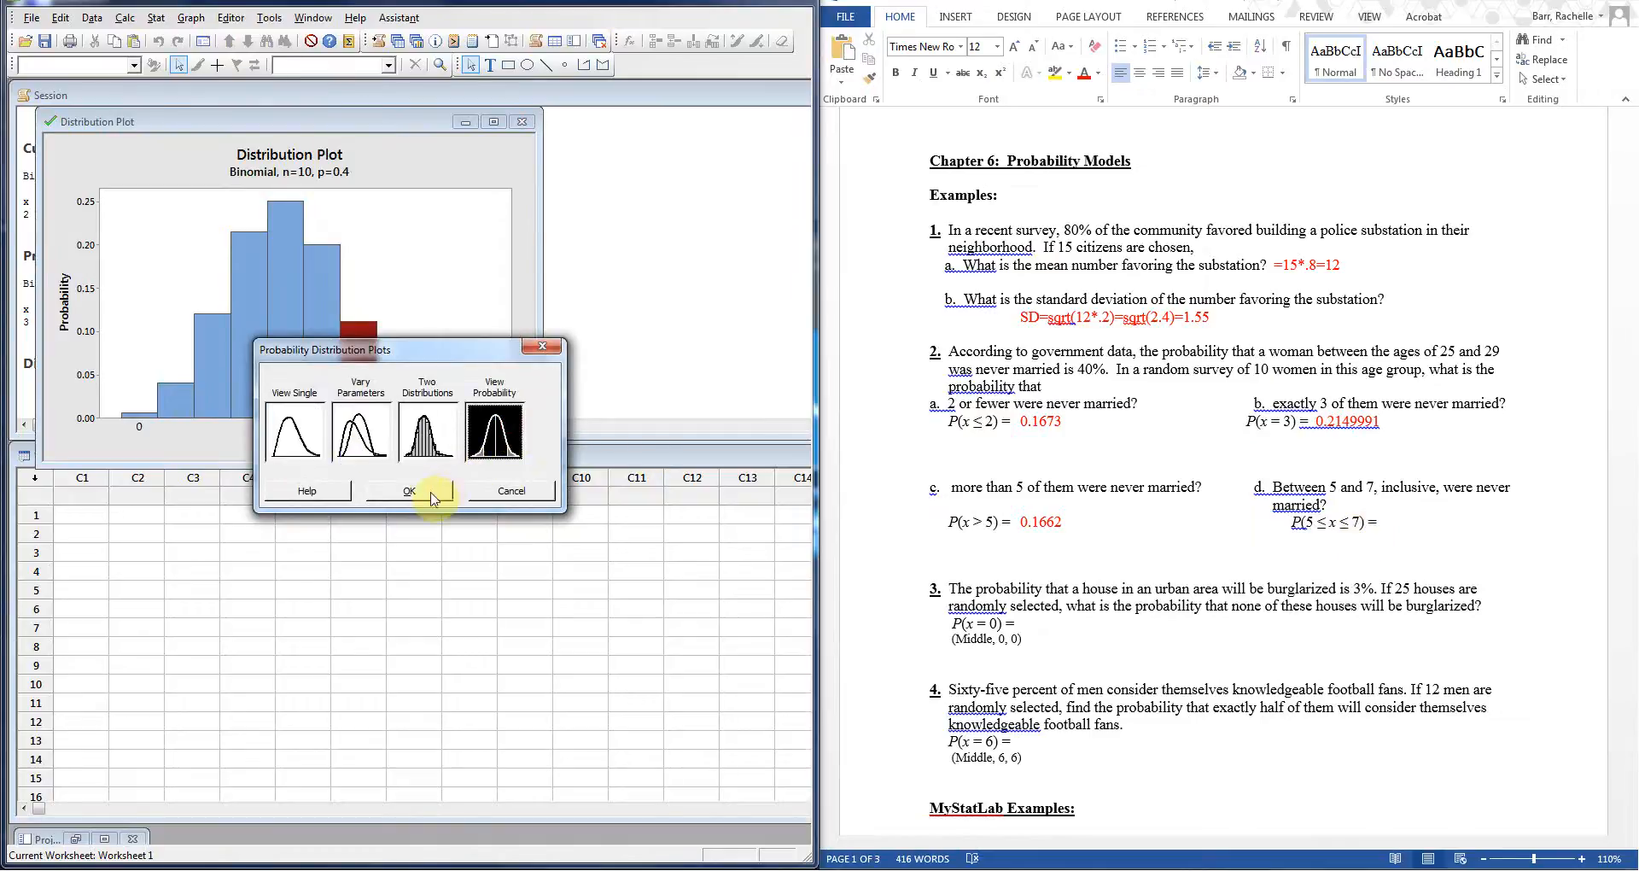
{"action": "left_click", "coordinate": [409, 491]}
{"action": "left_click", "coordinate": [329, 301]}
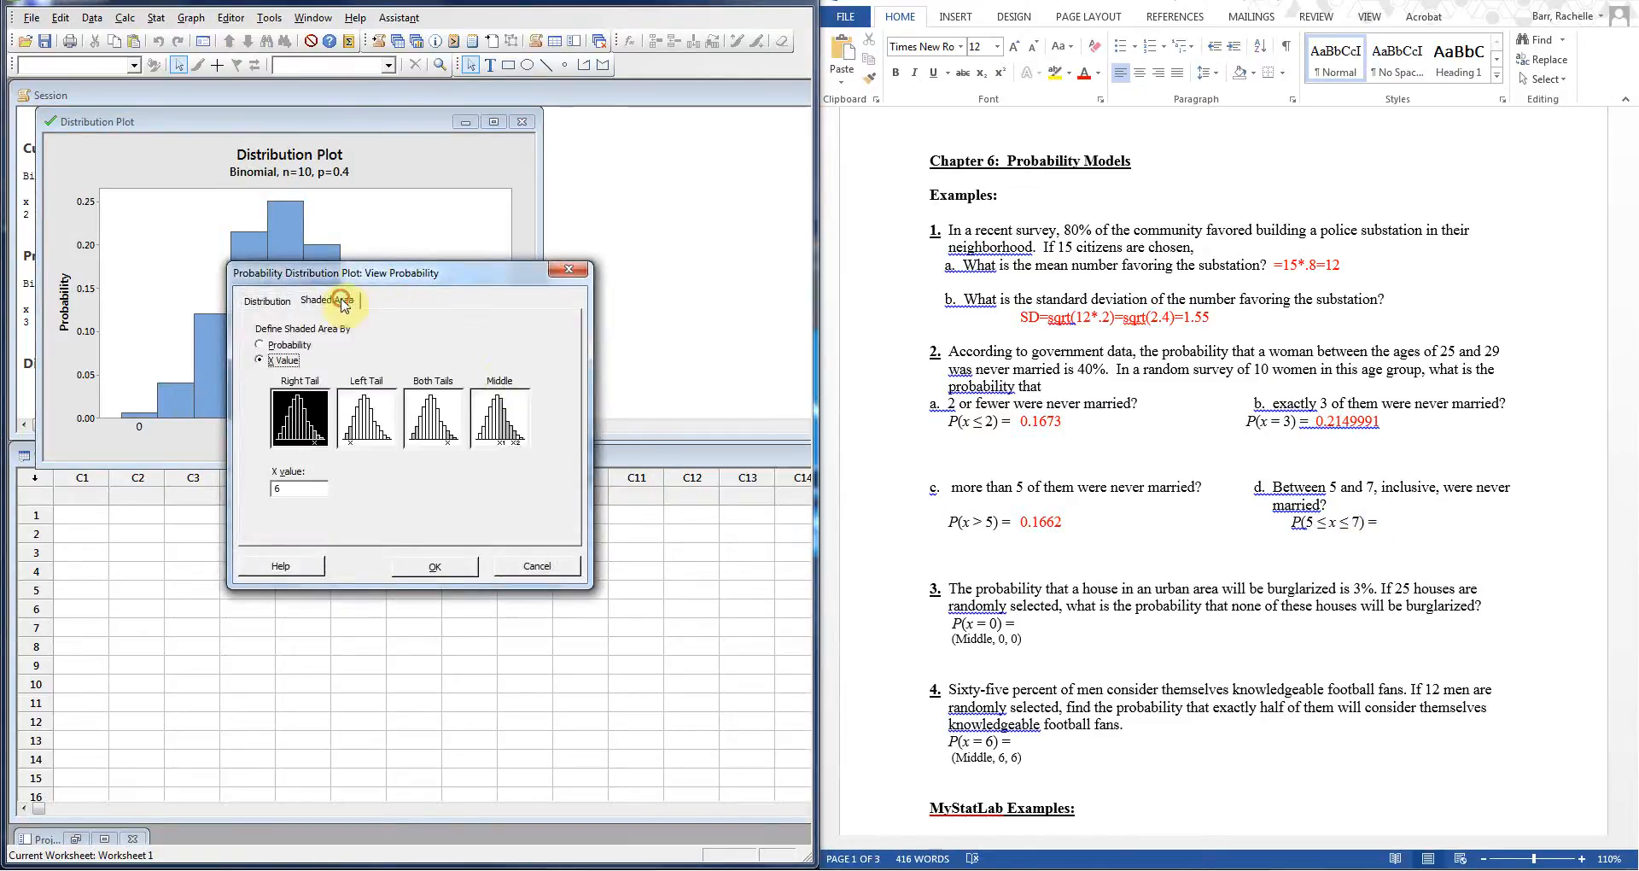
{"action": "left_click", "coordinate": [502, 417]}
{"action": "double_click", "coordinate": [304, 489]}
{"action": "type", "text": "5"}
{"action": "left_click", "coordinate": [338, 491]}
{"action": "type", "text": "5"}
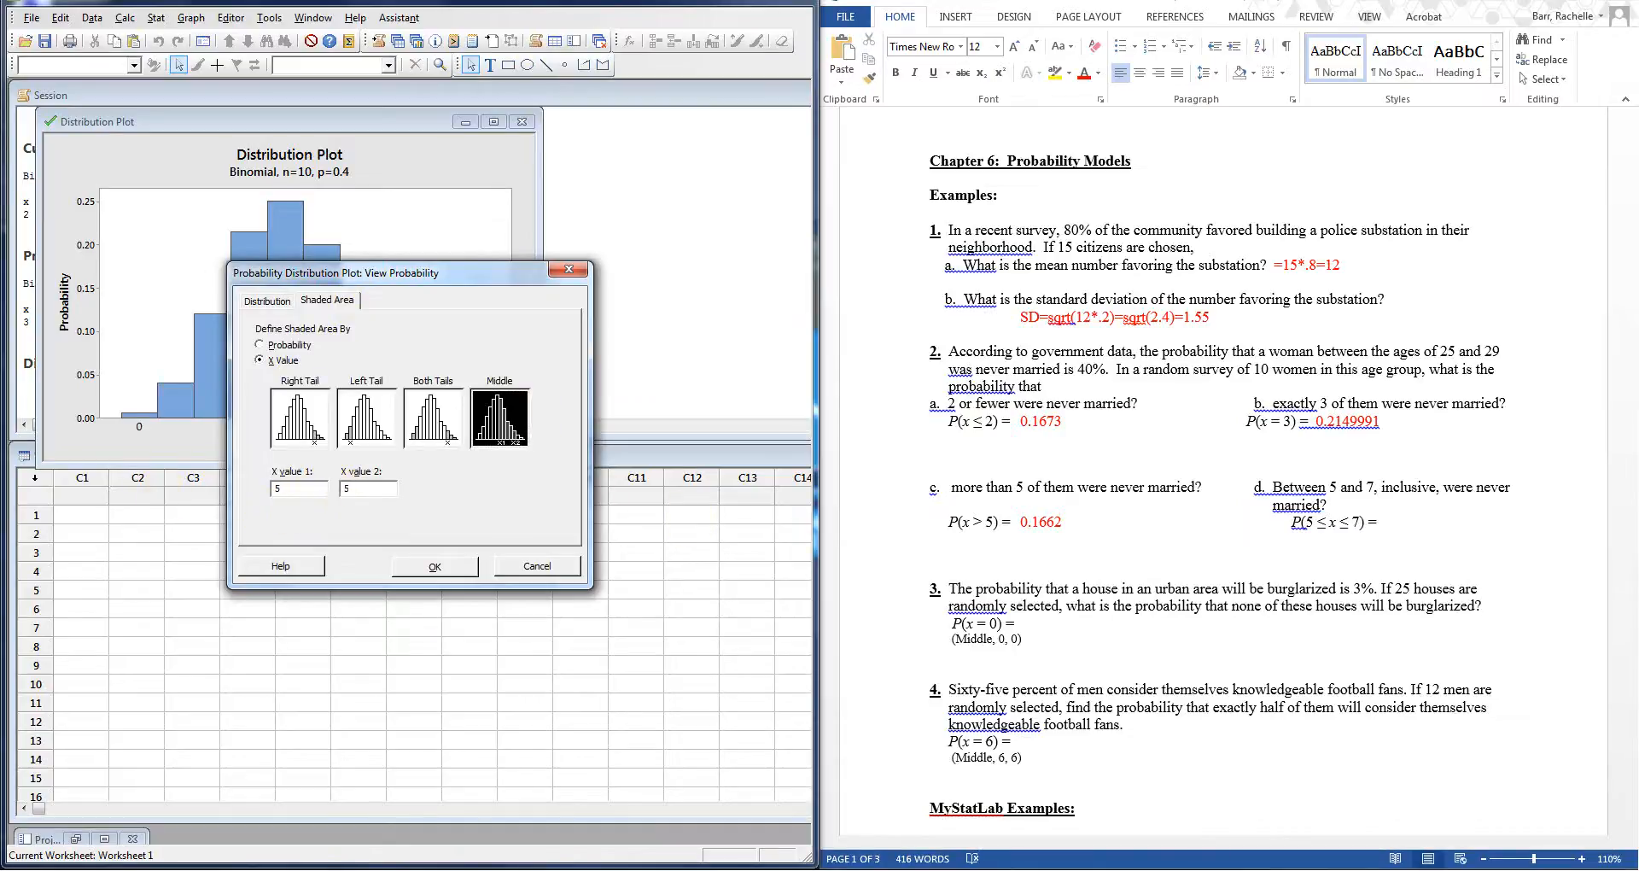
{"action": "type", "text": "6"}
{"action": "left_click", "coordinate": [449, 567]}
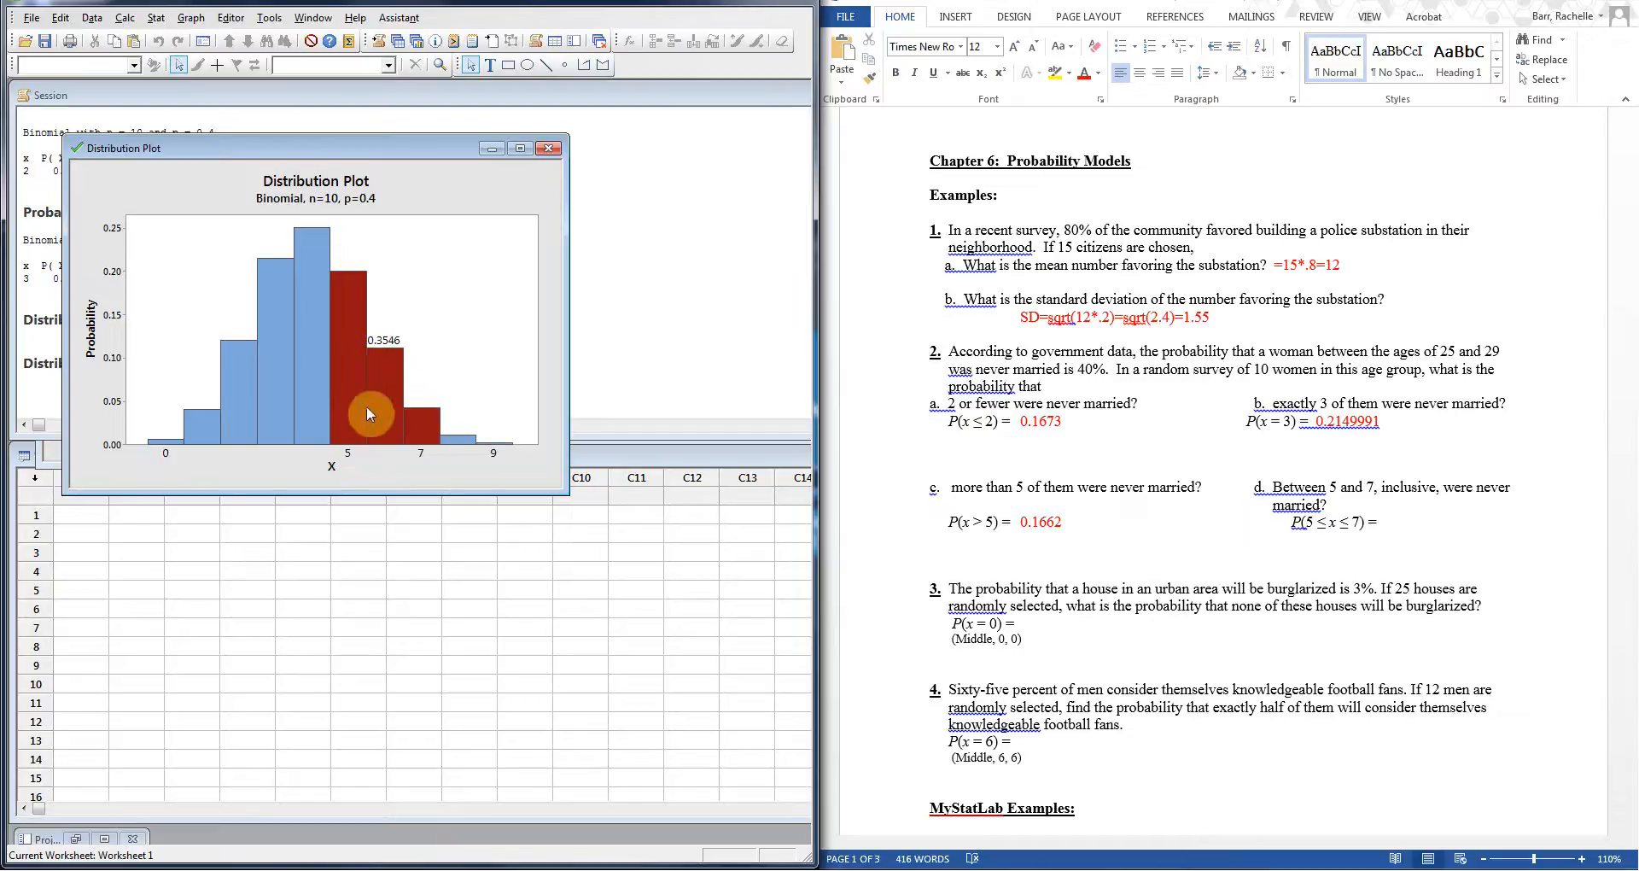
Step: Enter 0.3546 as the answer to part d, P(5 ≤ x ≤ 7)
{"action": "left_click", "coordinate": [1395, 523]}
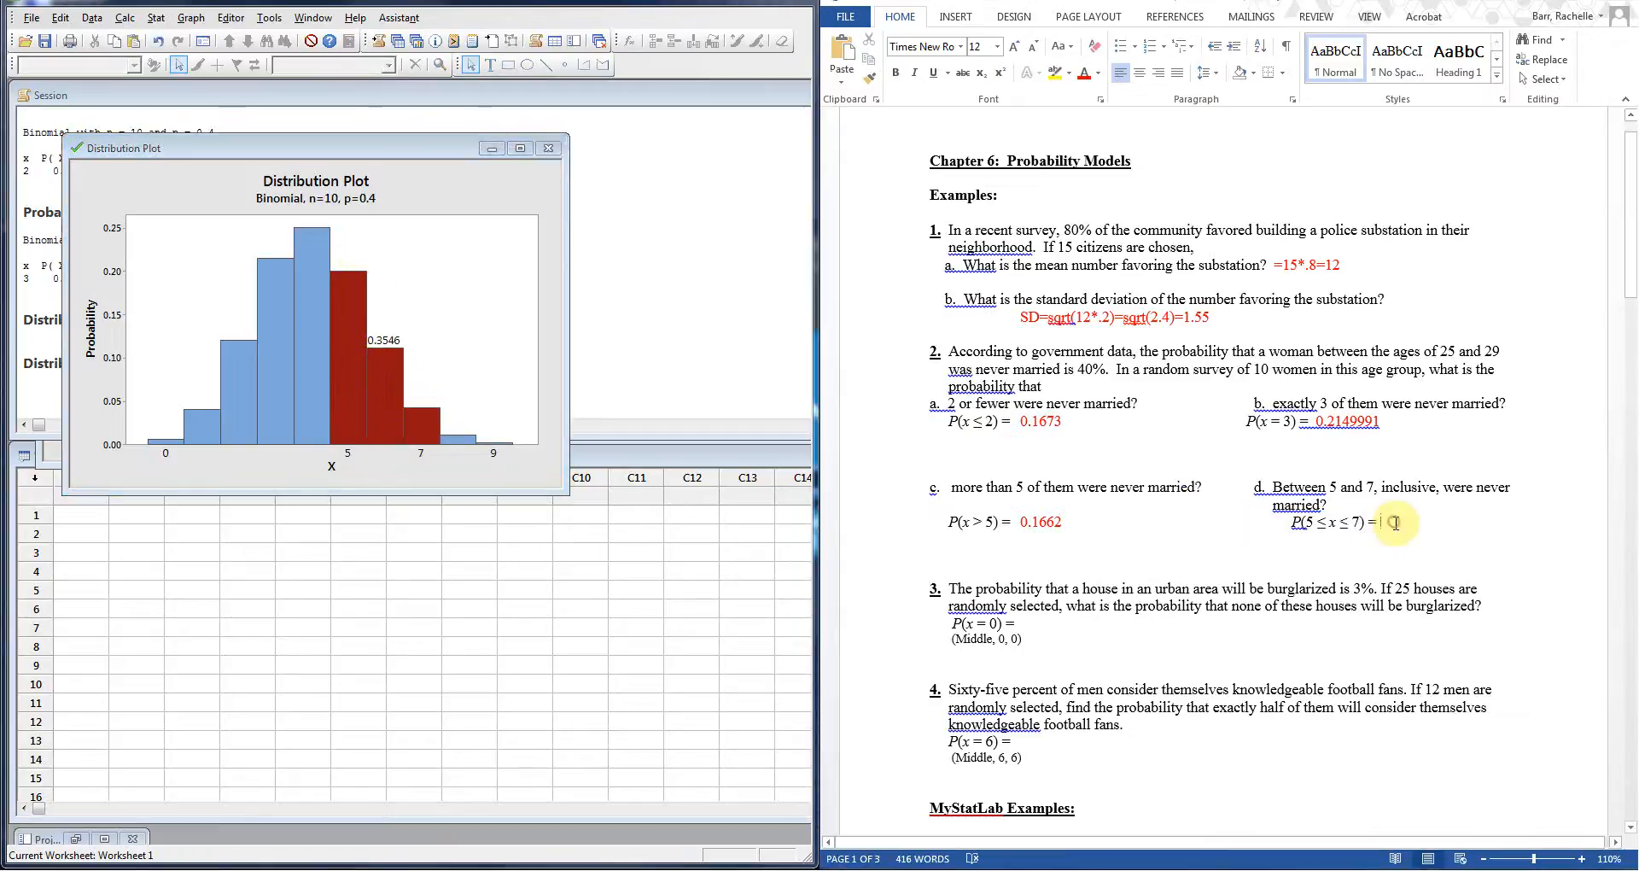
{"action": "right_click", "coordinate": [1394, 522]}
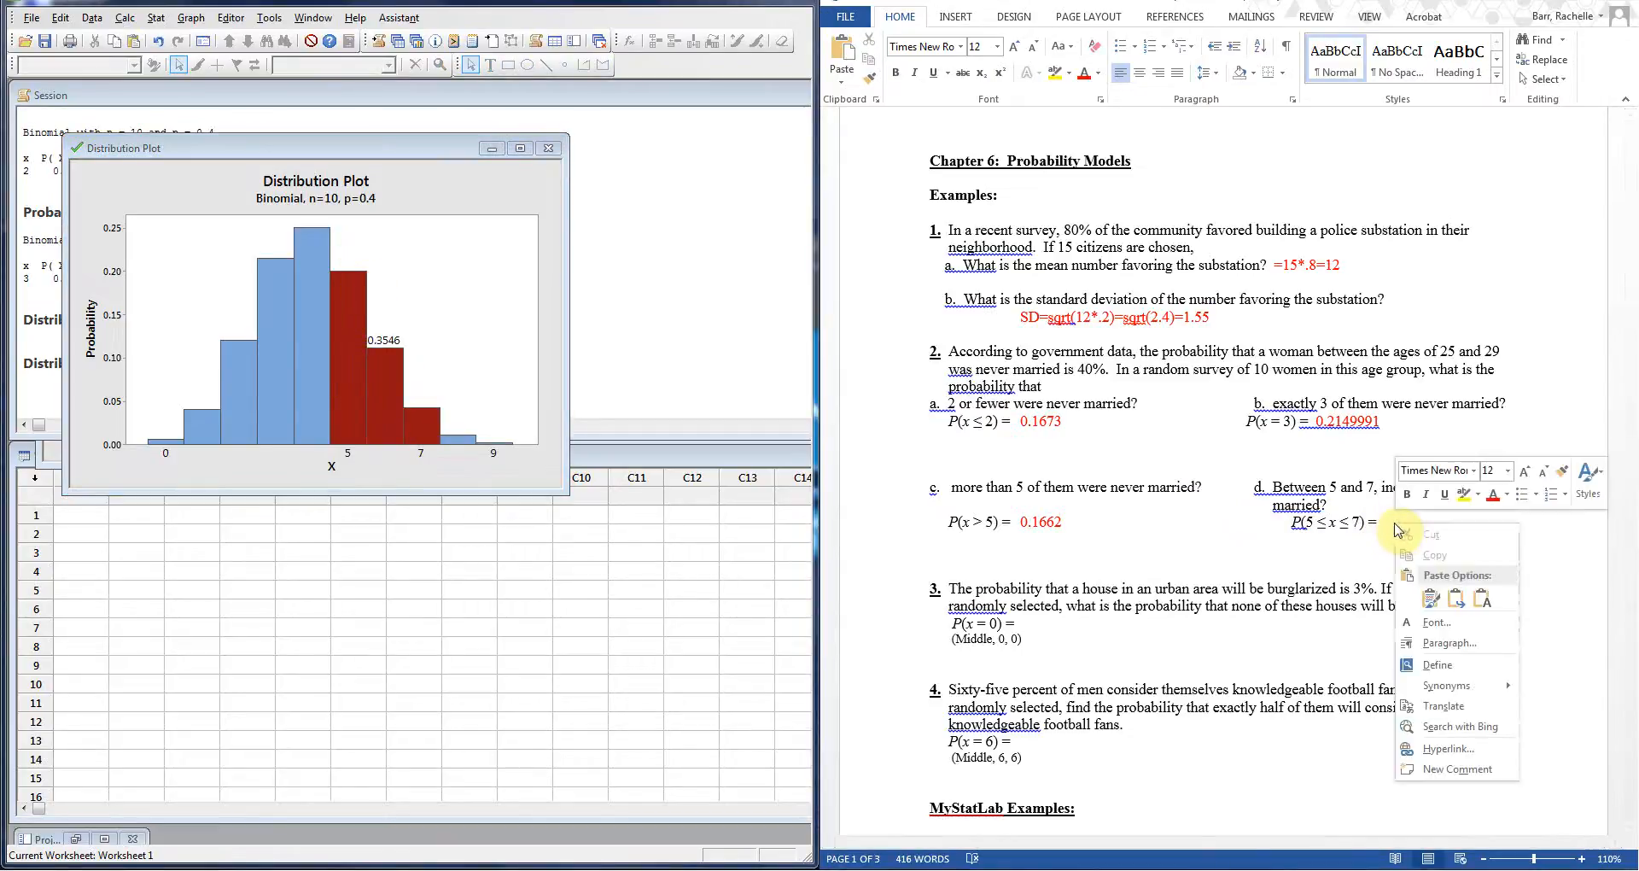
{"action": "key", "text": "Escape"}
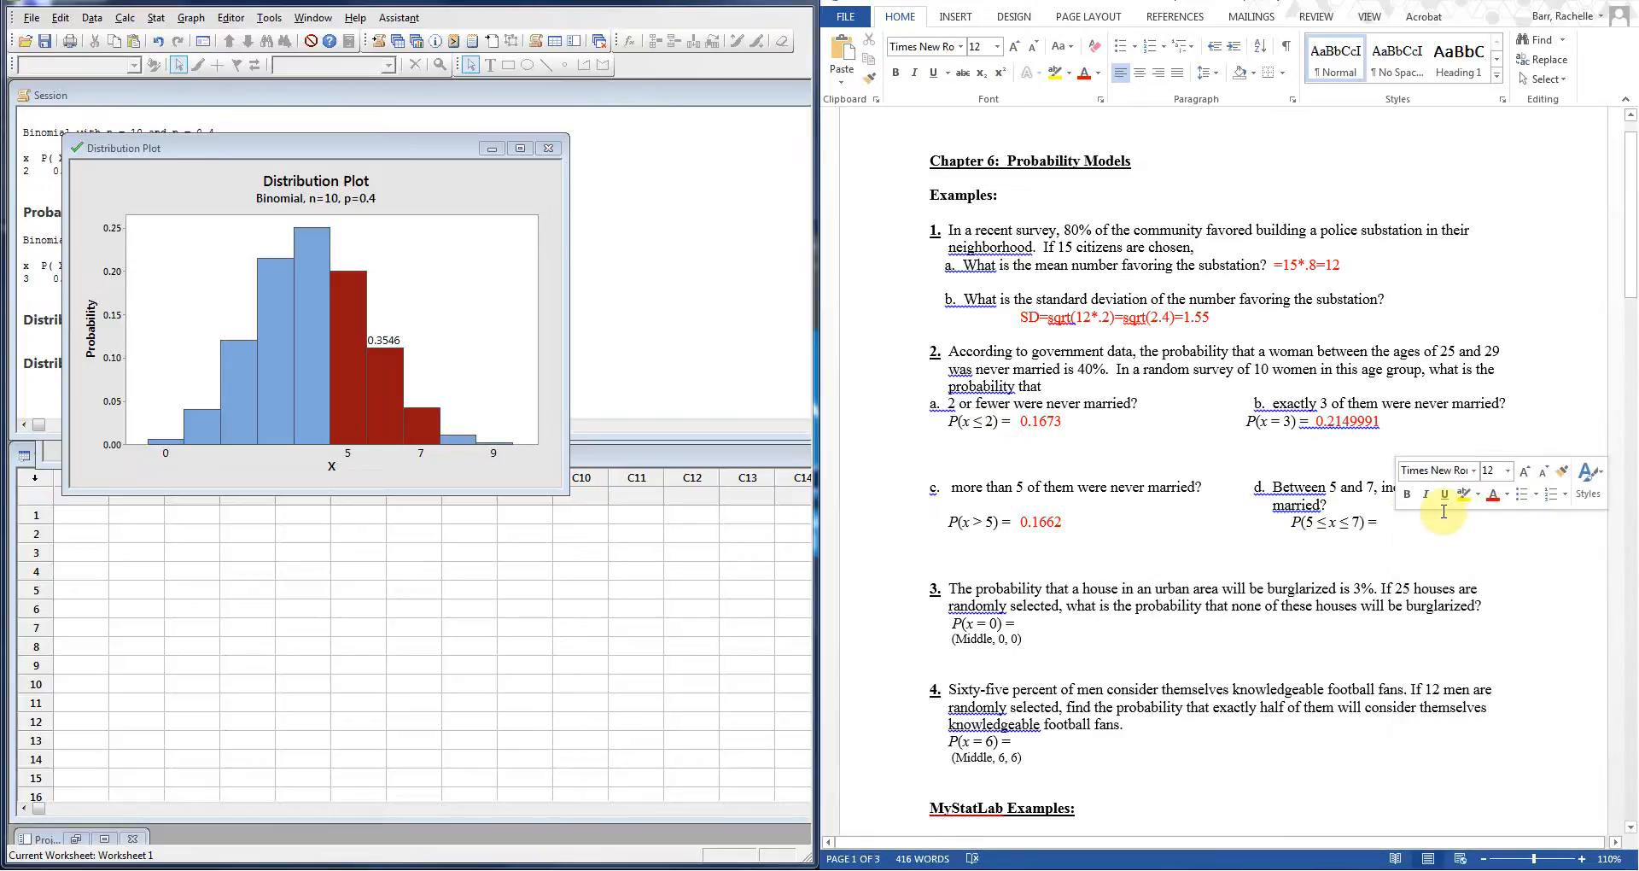
{"action": "left_click", "coordinate": [1409, 522]}
{"action": "type", "text": "0.3546"}
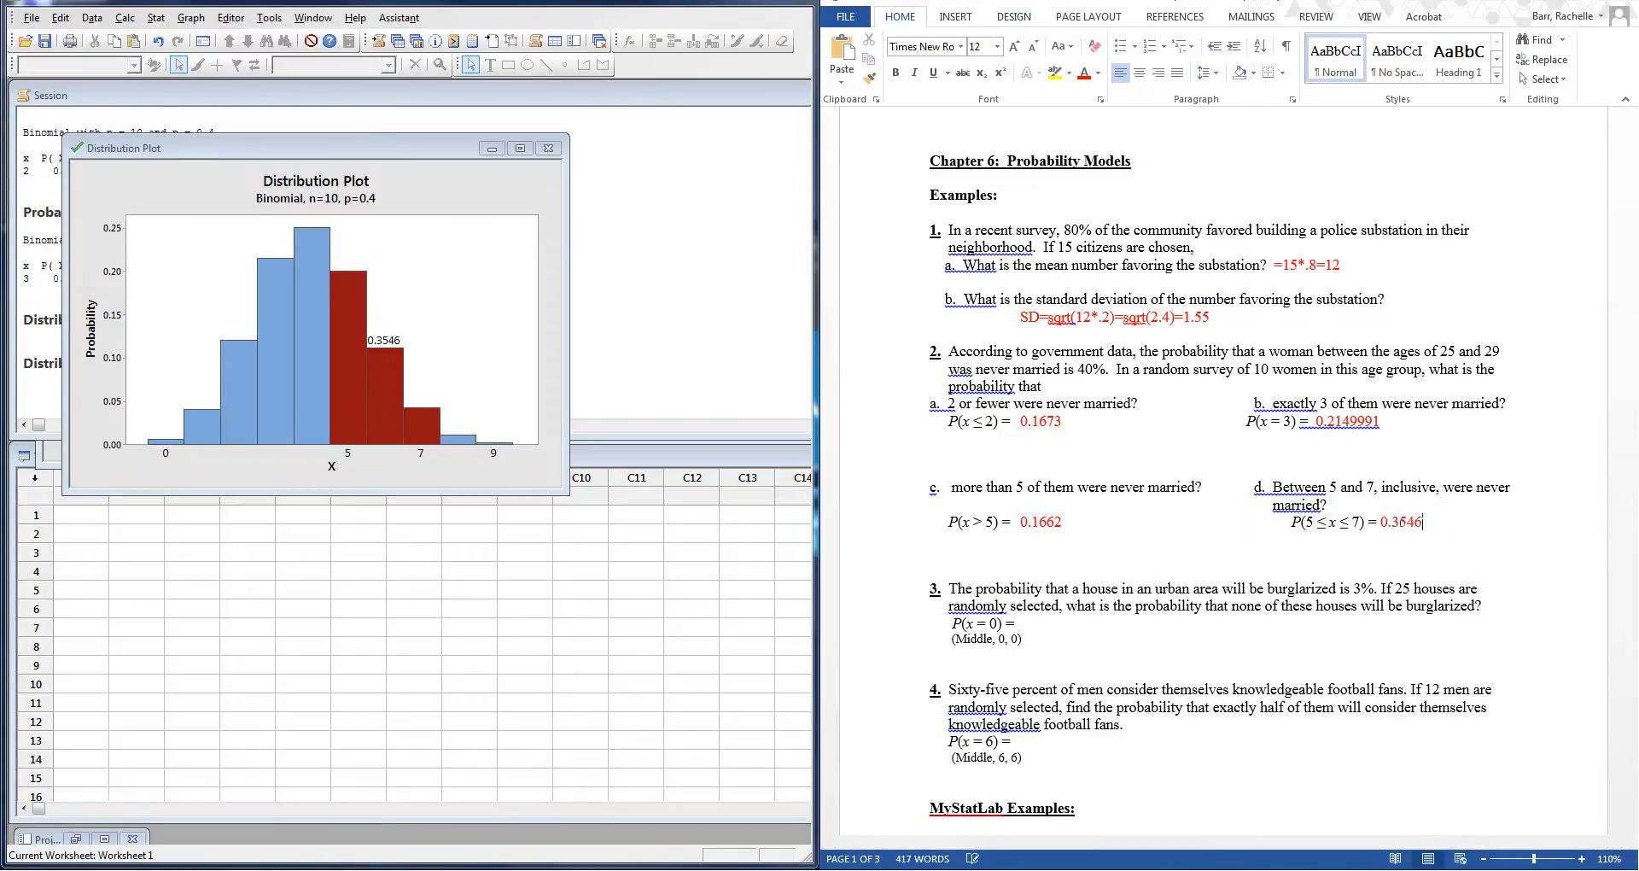
Step: Delete the (Middle, 0, 0) and (Middle, 6, 6) hints under problems 3 and 4
{"action": "left_click_drag", "start_coordinate": [1032, 640], "coordinate": [957, 639]}
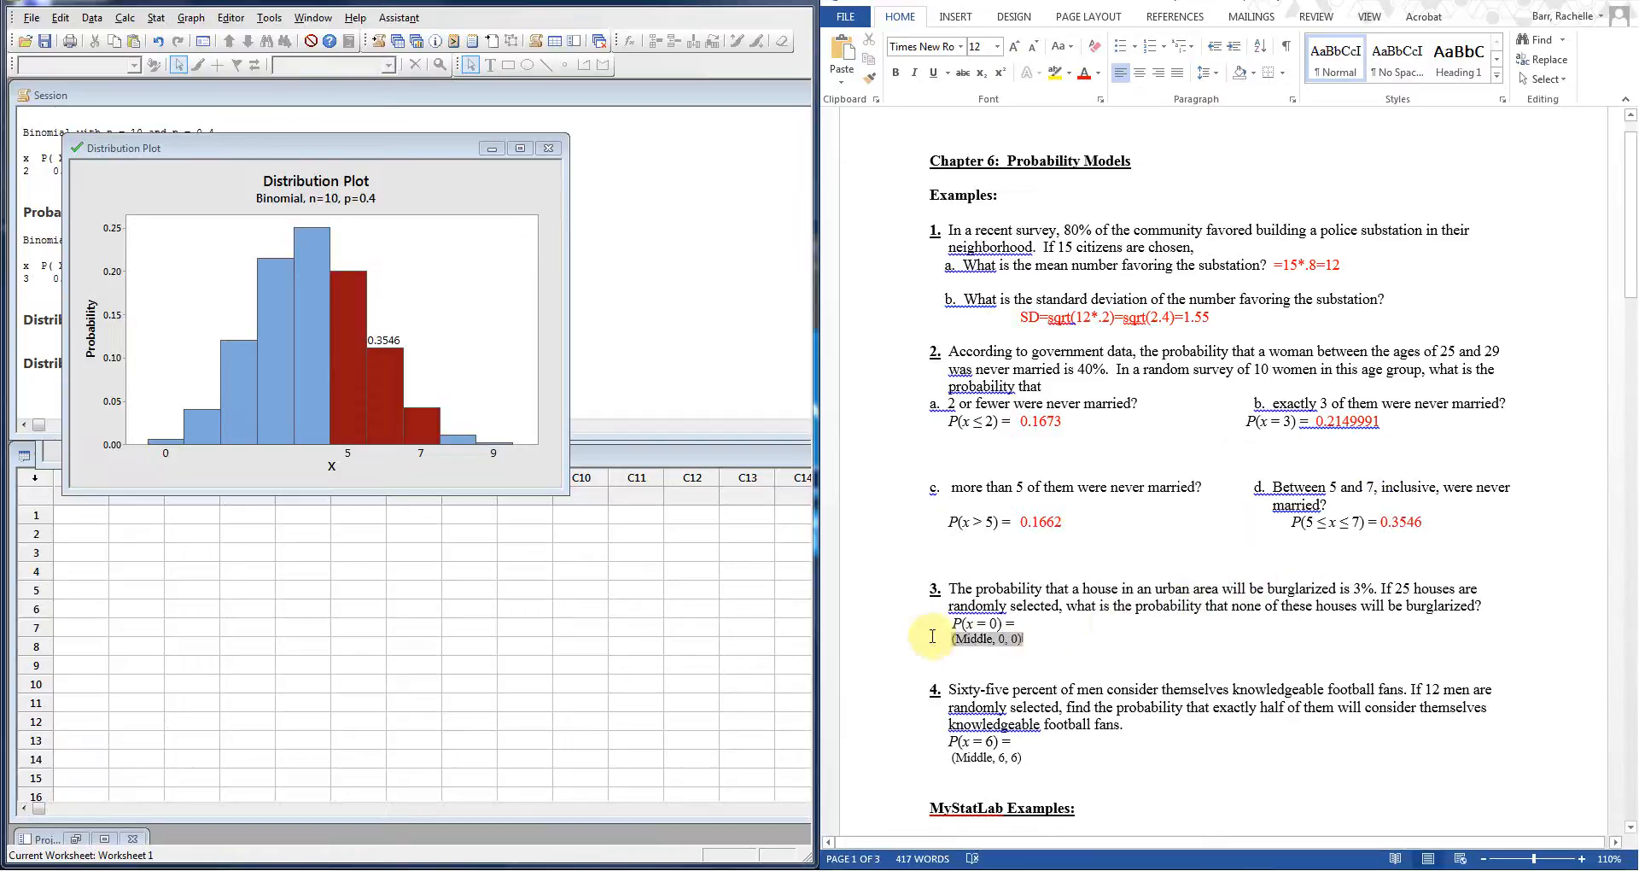
{"action": "key", "text": "Delete"}
{"action": "left_click_drag", "start_coordinate": [1035, 742], "coordinate": [951, 742]}
{"action": "key", "text": "Delete"}
{"action": "left_click", "coordinate": [1024, 617]}
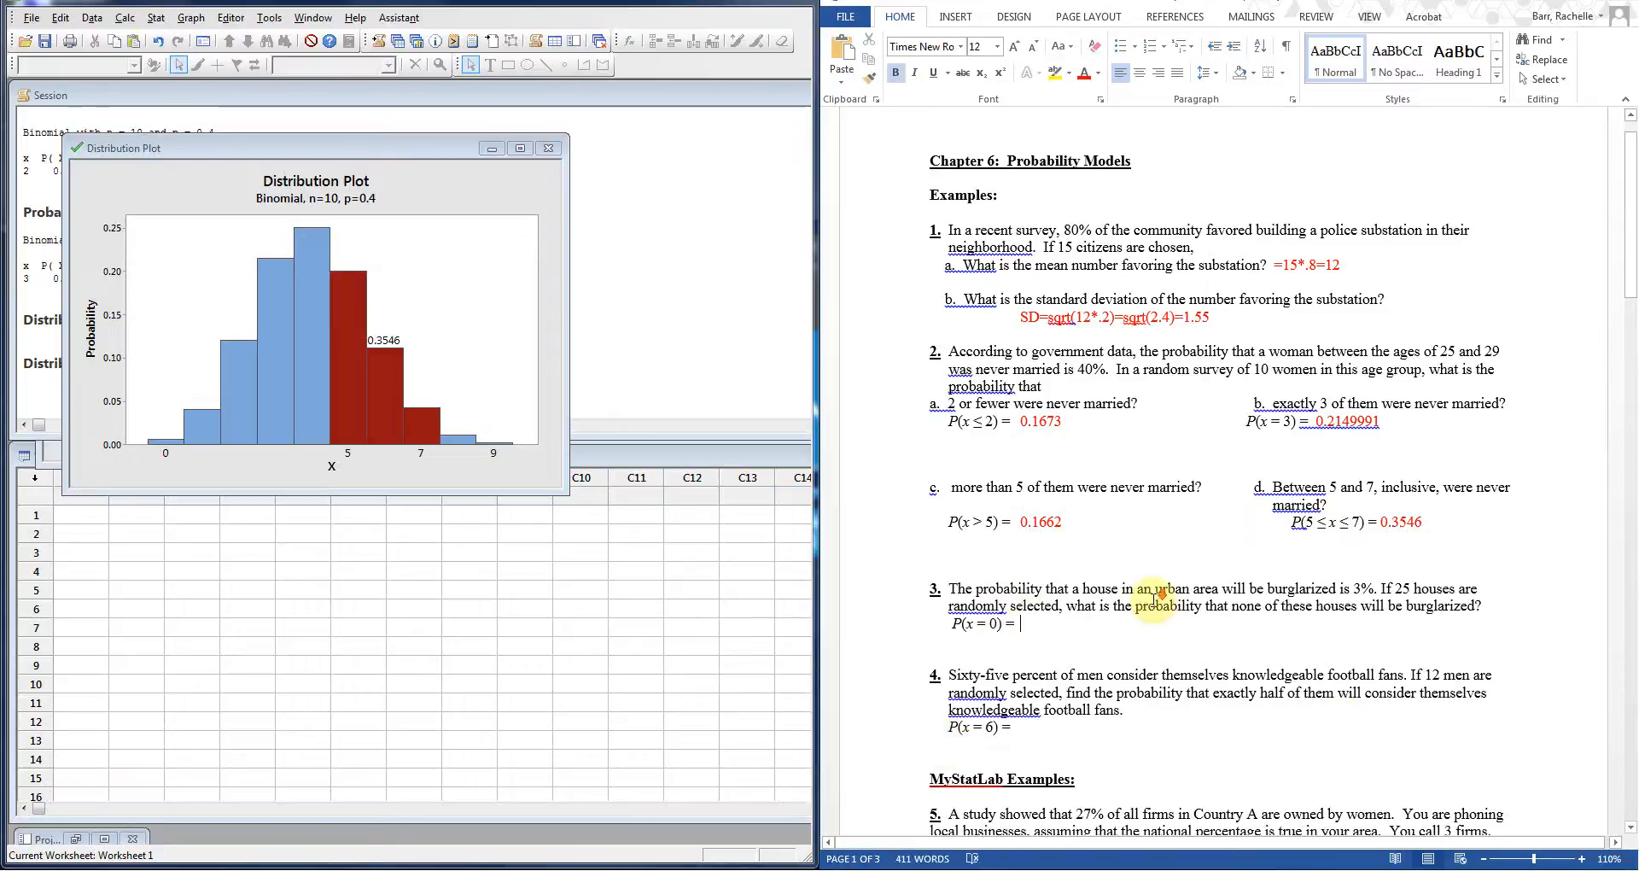
{"action": "scroll", "coordinate": [1157, 598], "scroll_direction": "down", "scroll_amount": 1}
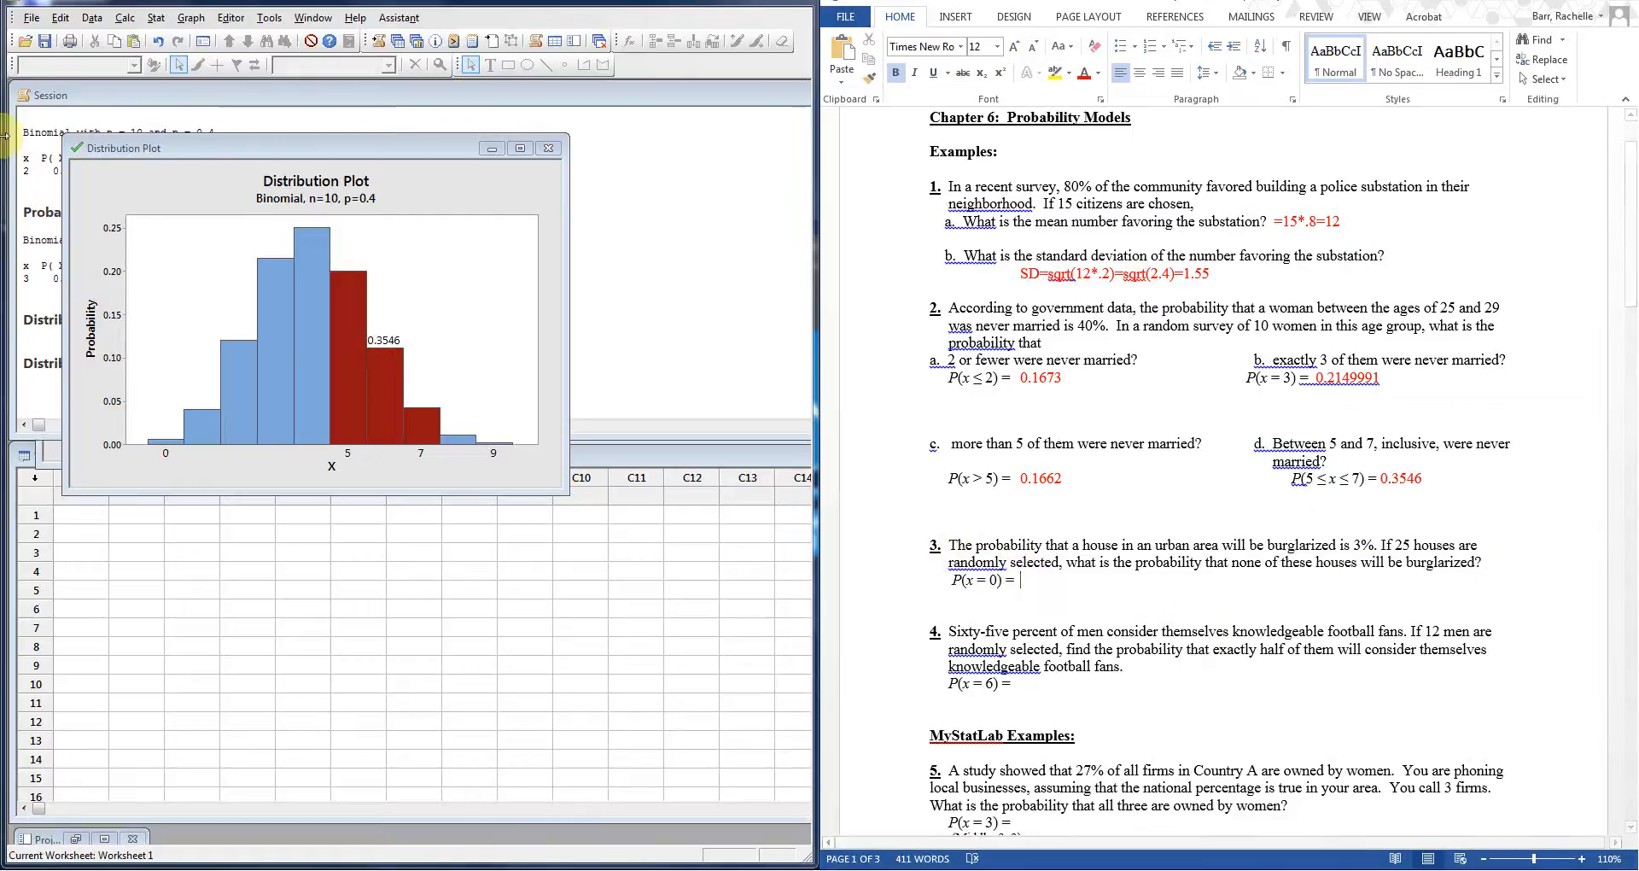
Step: Calculate binomial P(X = 0) with 25 trials and event probability 0.03, giving 0.466975
{"action": "left_click", "coordinate": [154, 19]}
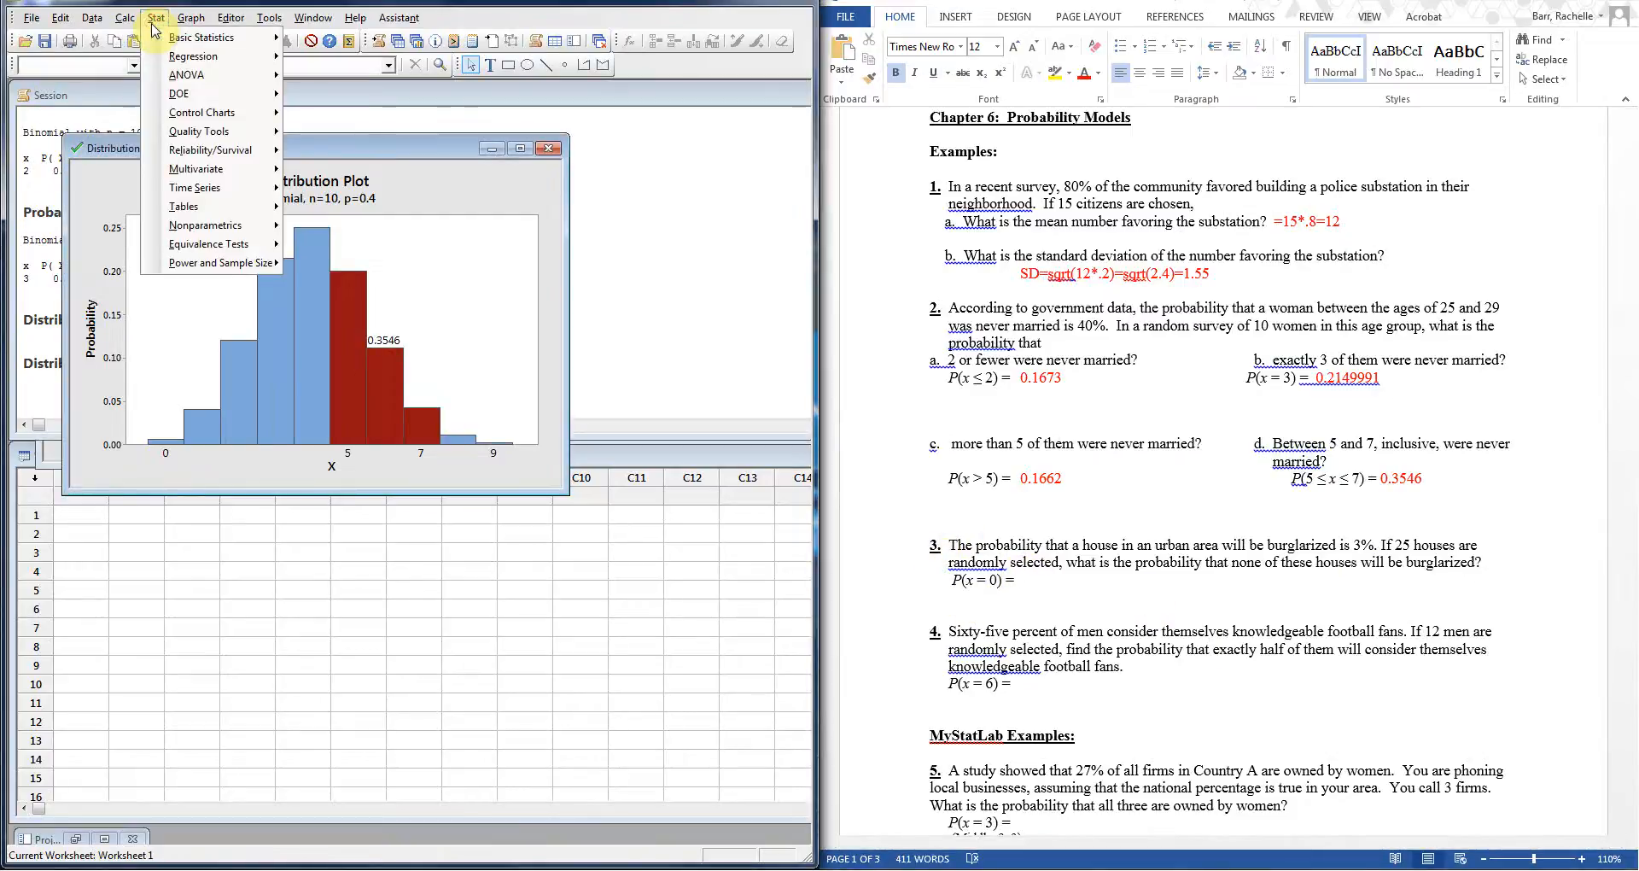
{"action": "mouse_move", "coordinate": [125, 18]}
{"action": "mouse_move", "coordinate": [184, 224]}
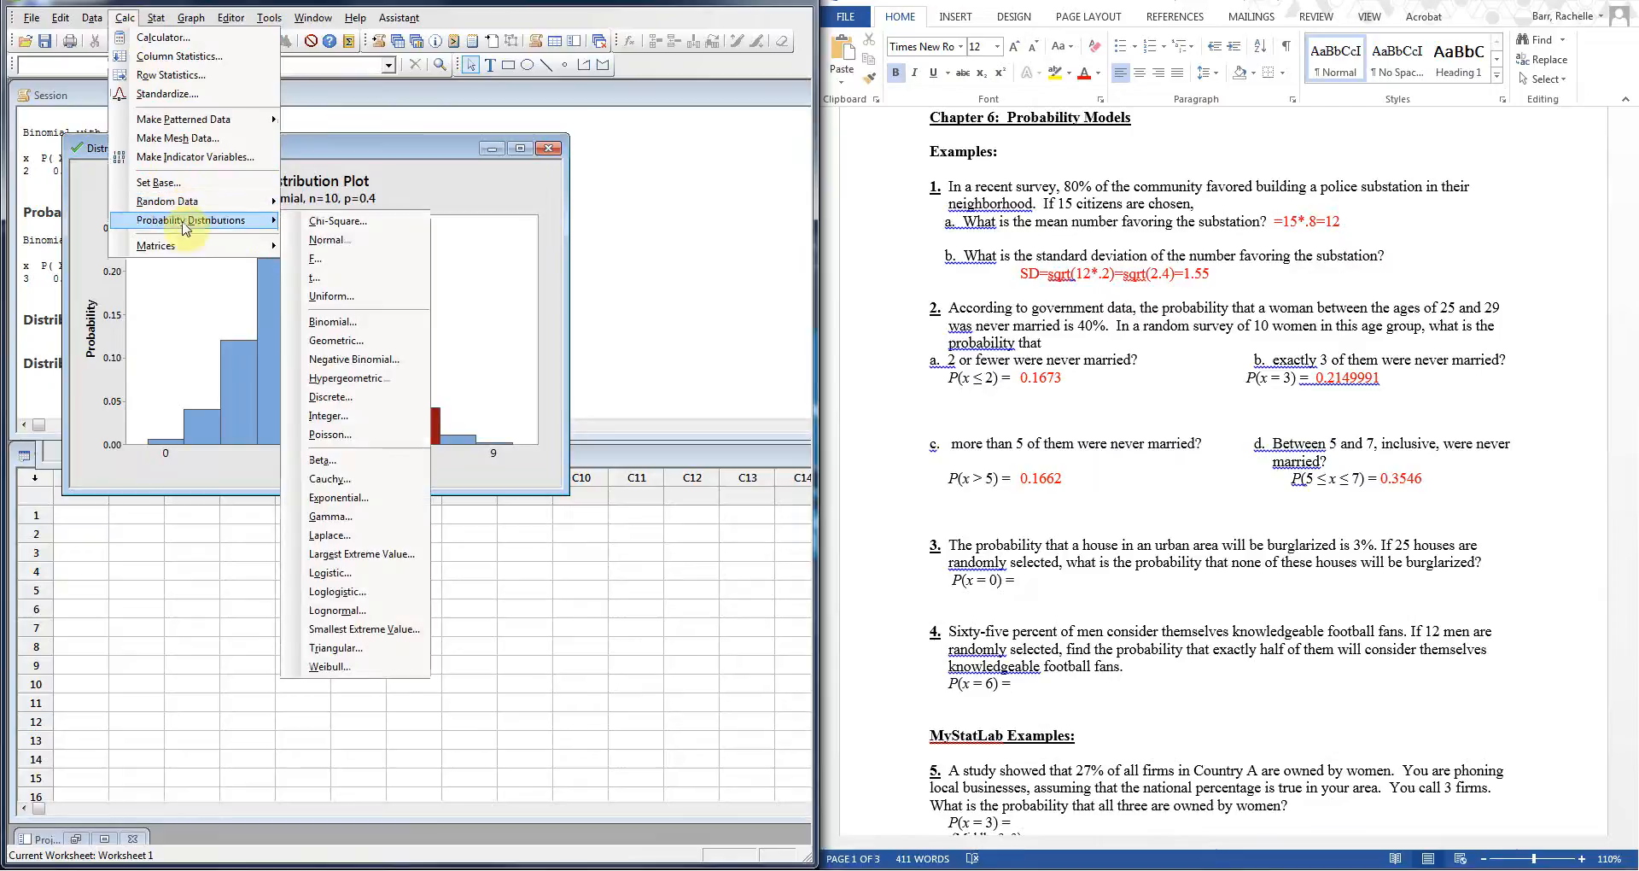
{"action": "left_click", "coordinate": [359, 322]}
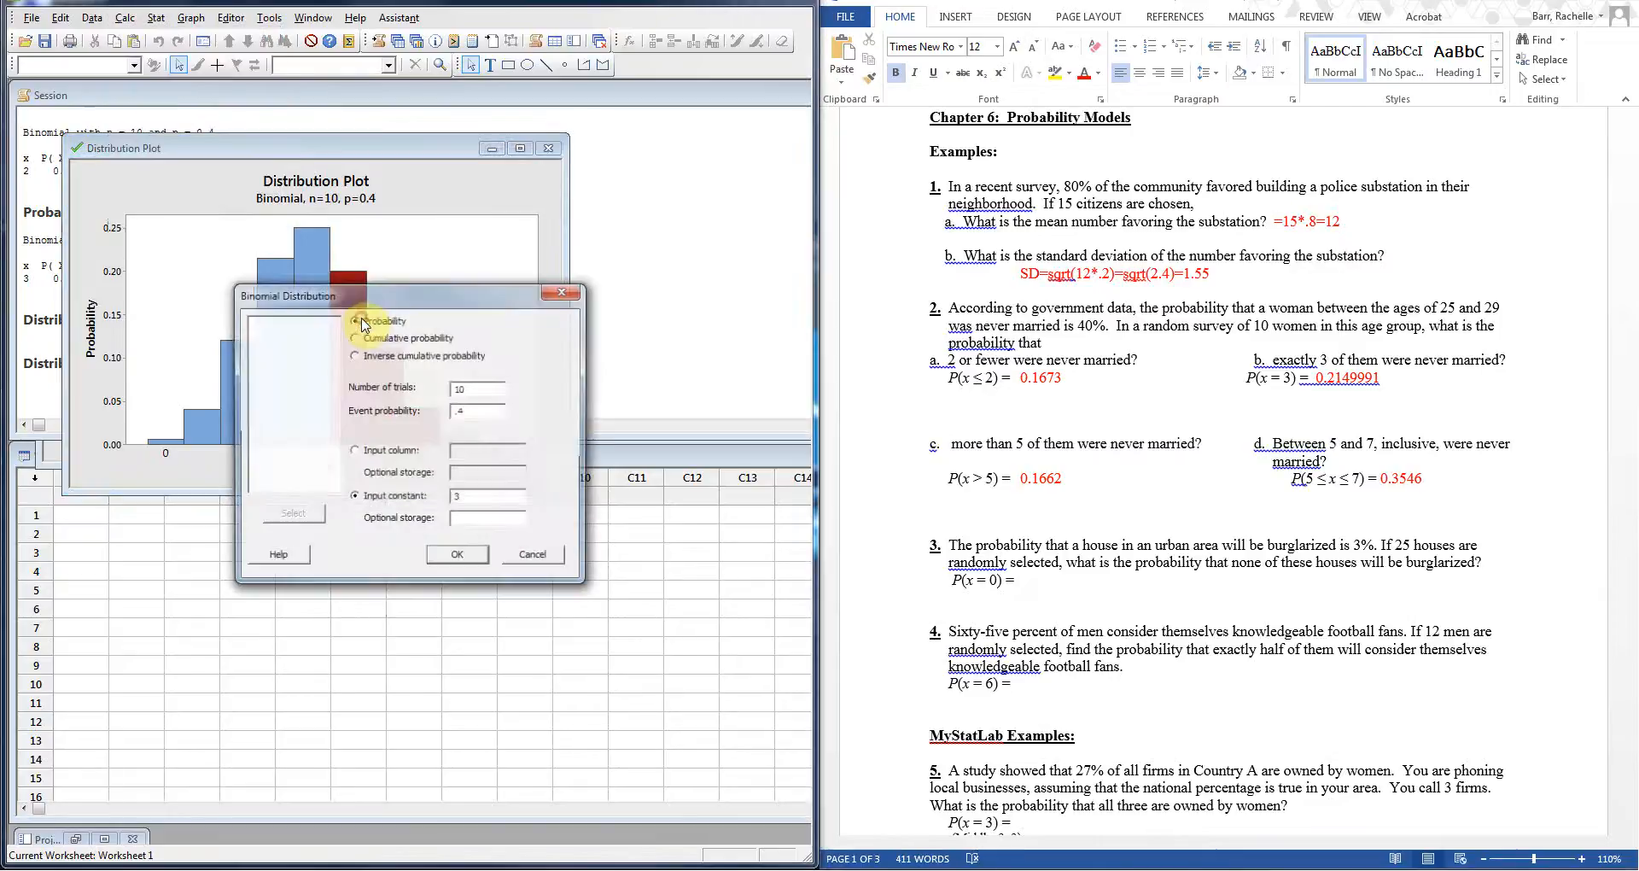
{"action": "double_click", "coordinate": [492, 390]}
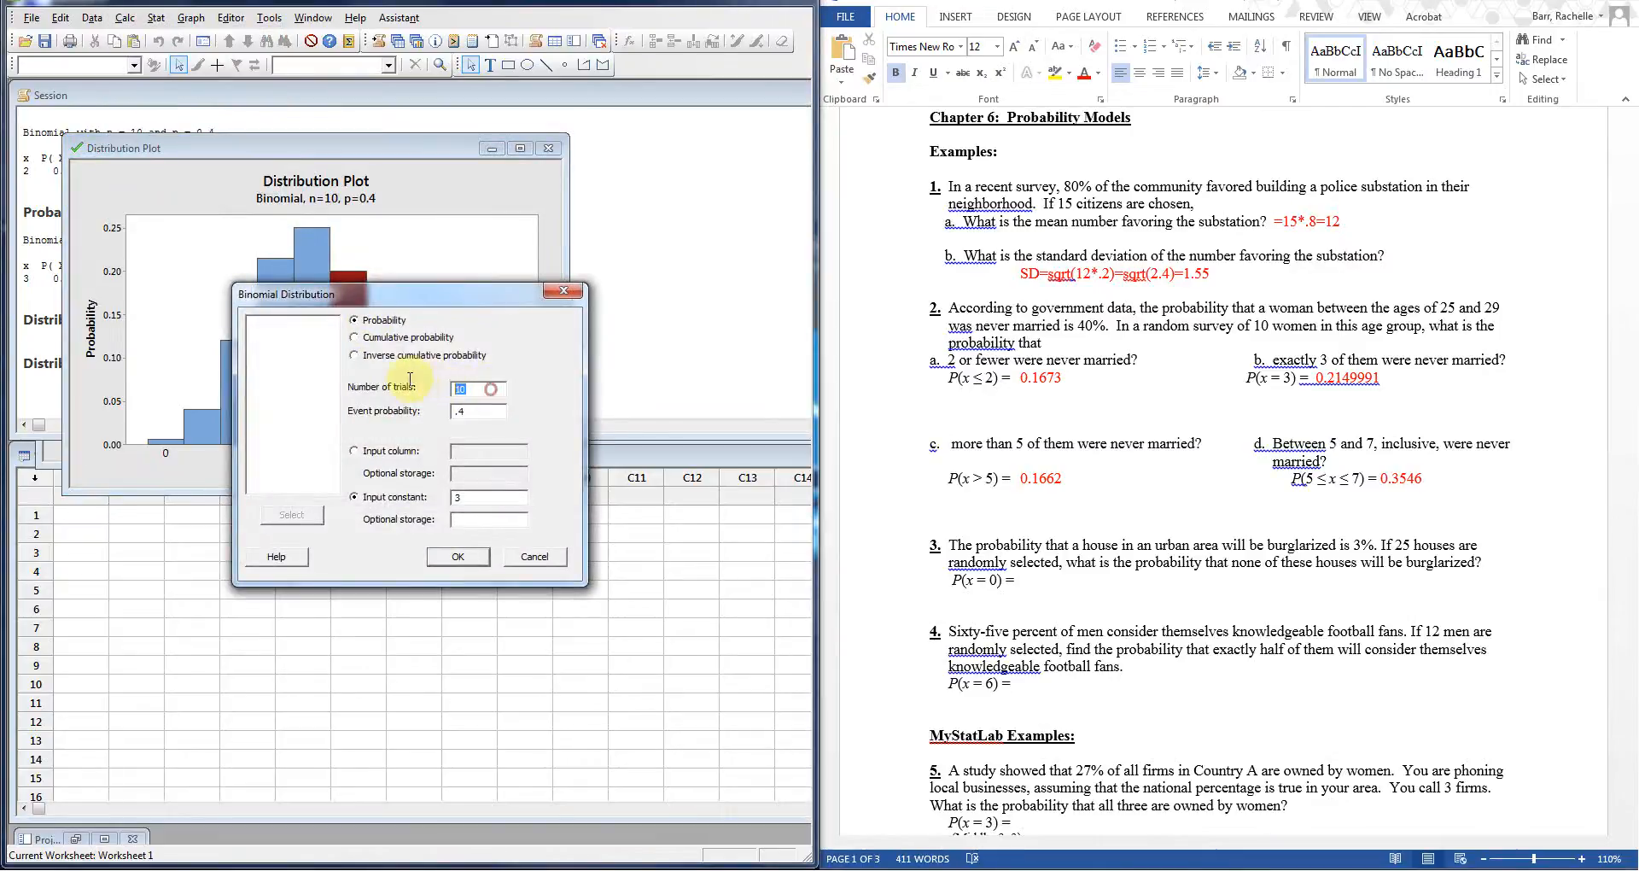
{"action": "type", "text": "25"}
{"action": "left_click", "coordinate": [491, 414]}
{"action": "type", "text": "03"}
{"action": "left_click_drag", "start_coordinate": [494, 492], "coordinate": [447, 493]}
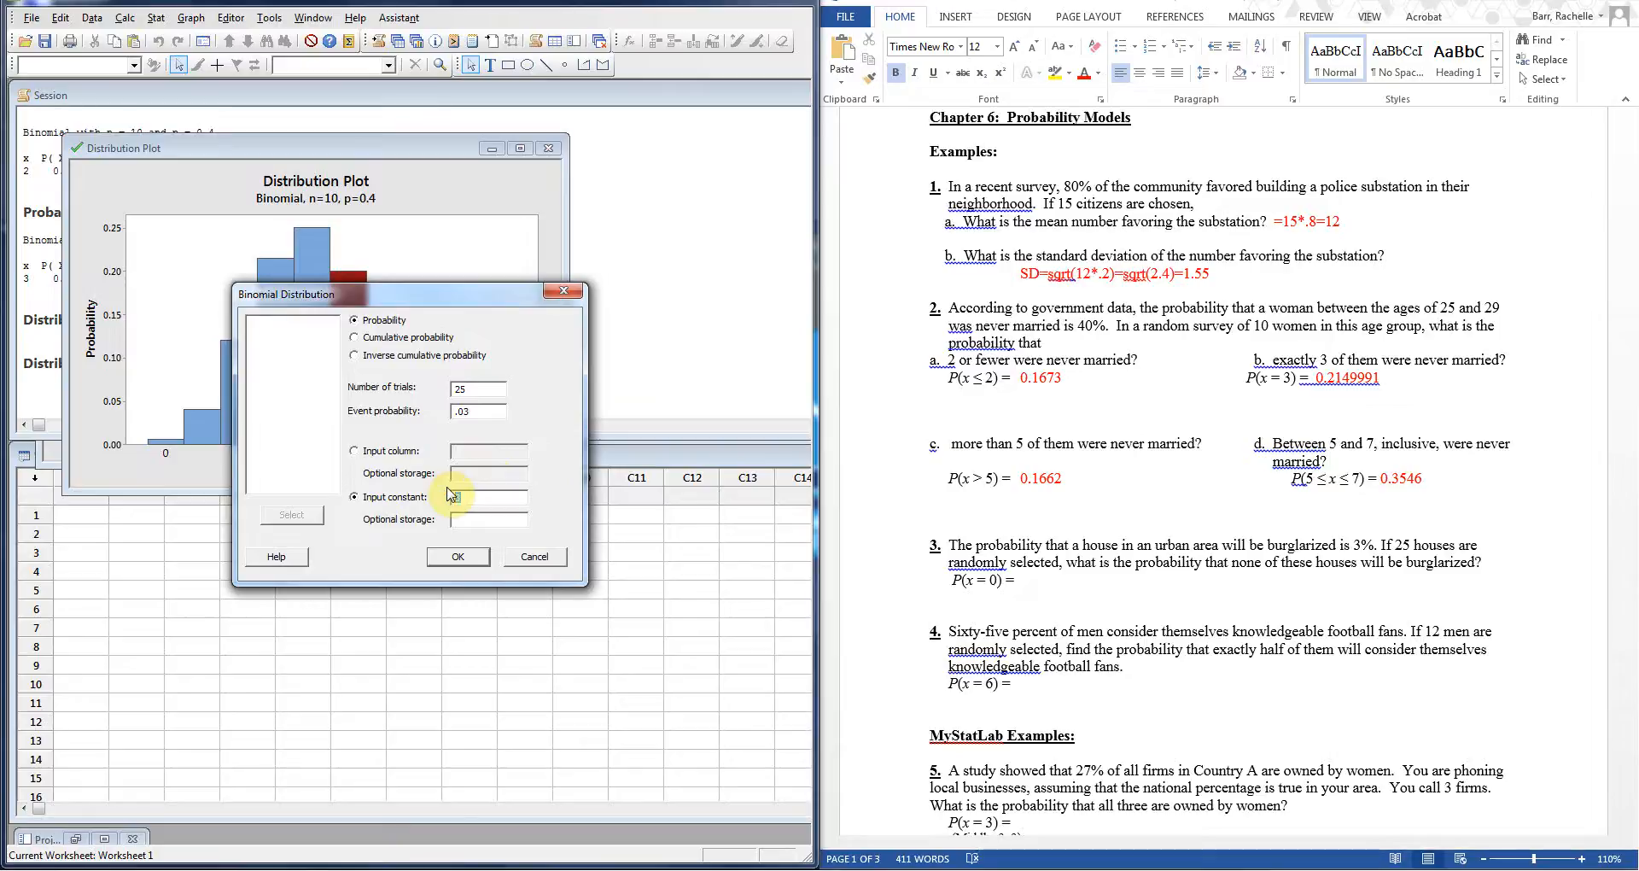
{"action": "type", "text": "0"}
{"action": "left_click", "coordinate": [479, 559]}
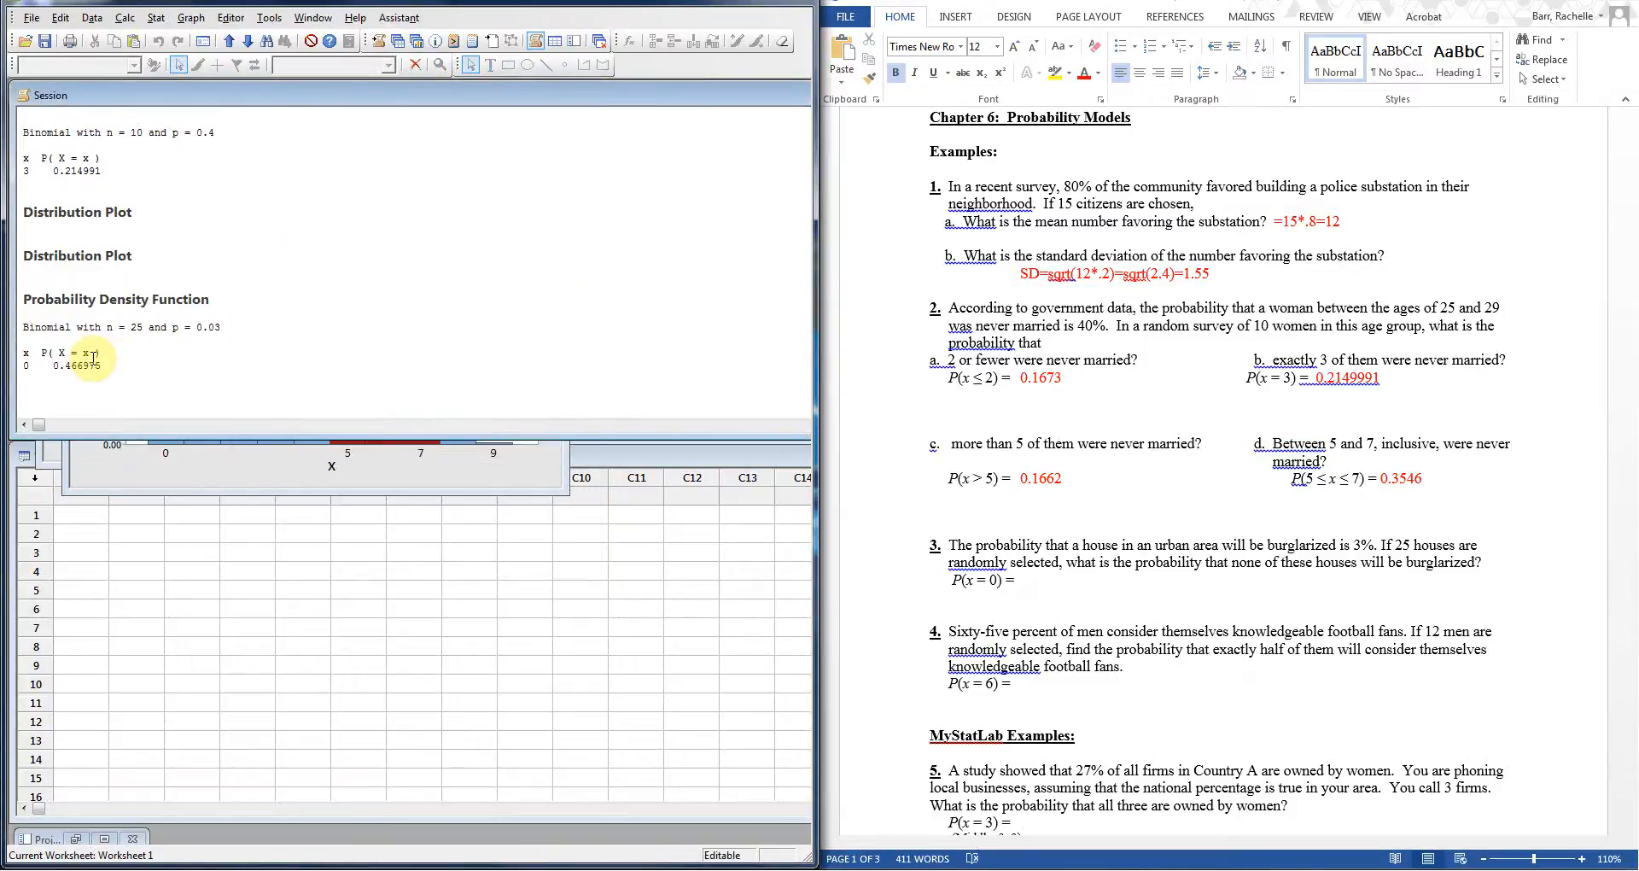
Step: Copy 0.466975 from the Session window into Word after P(x = 0) = and make it red
{"action": "left_click_drag", "start_coordinate": [103, 365], "coordinate": [55, 362]}
{"action": "right_click", "coordinate": [53, 363]}
{"action": "left_click", "coordinate": [99, 490]}
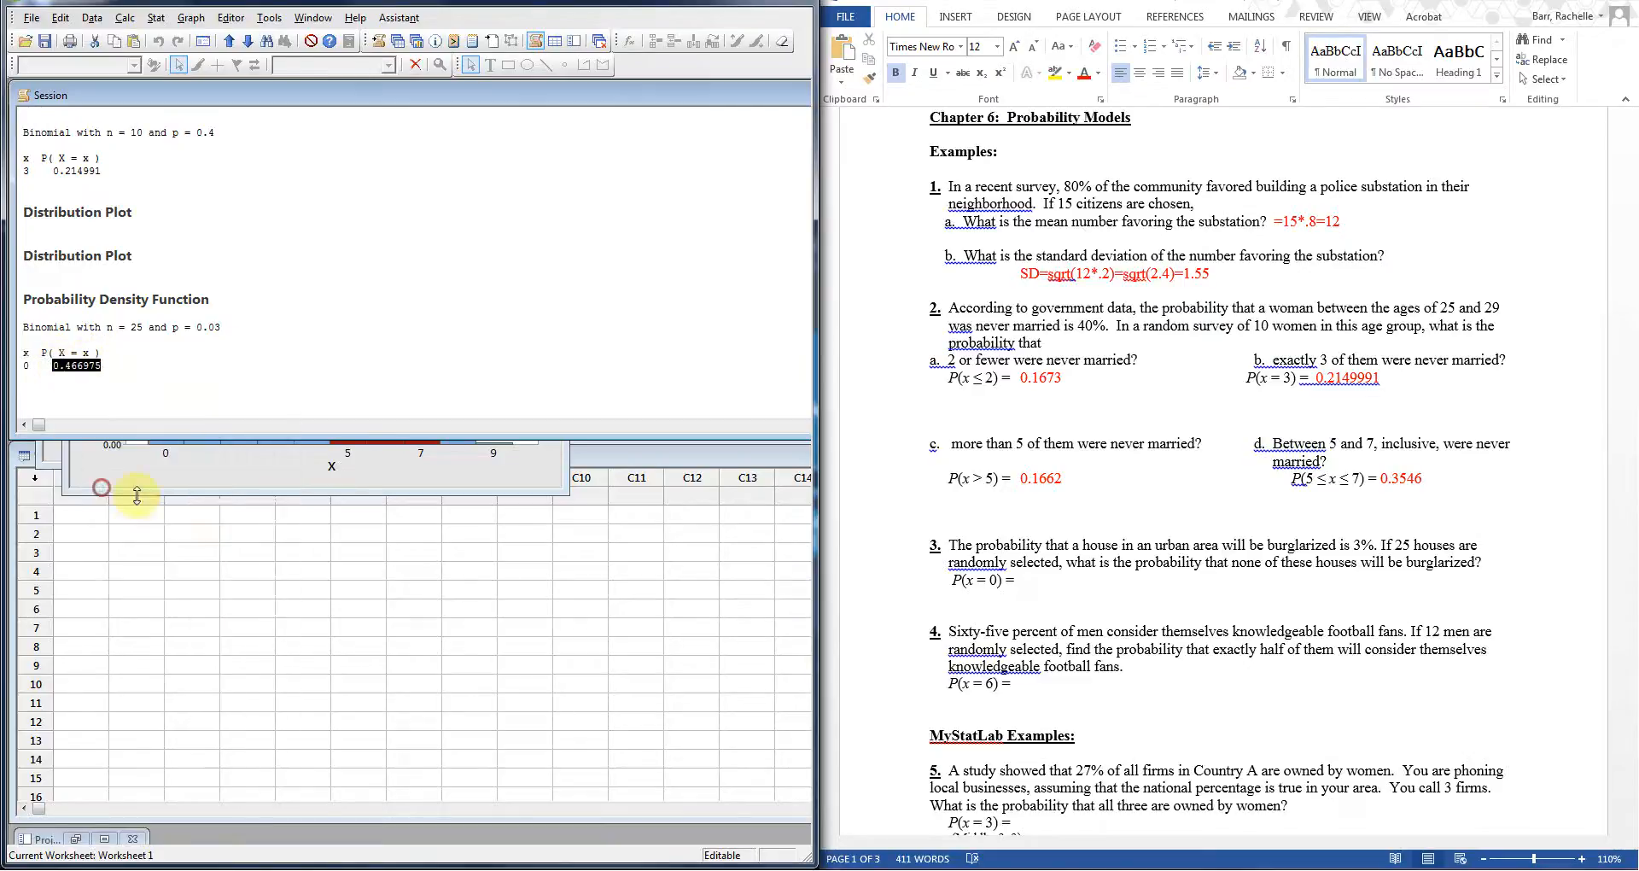
{"action": "left_click", "coordinate": [1050, 584]}
{"action": "right_click", "coordinate": [1049, 583]}
{"action": "left_click", "coordinate": [1082, 649]}
{"action": "key", "text": "Delete"}
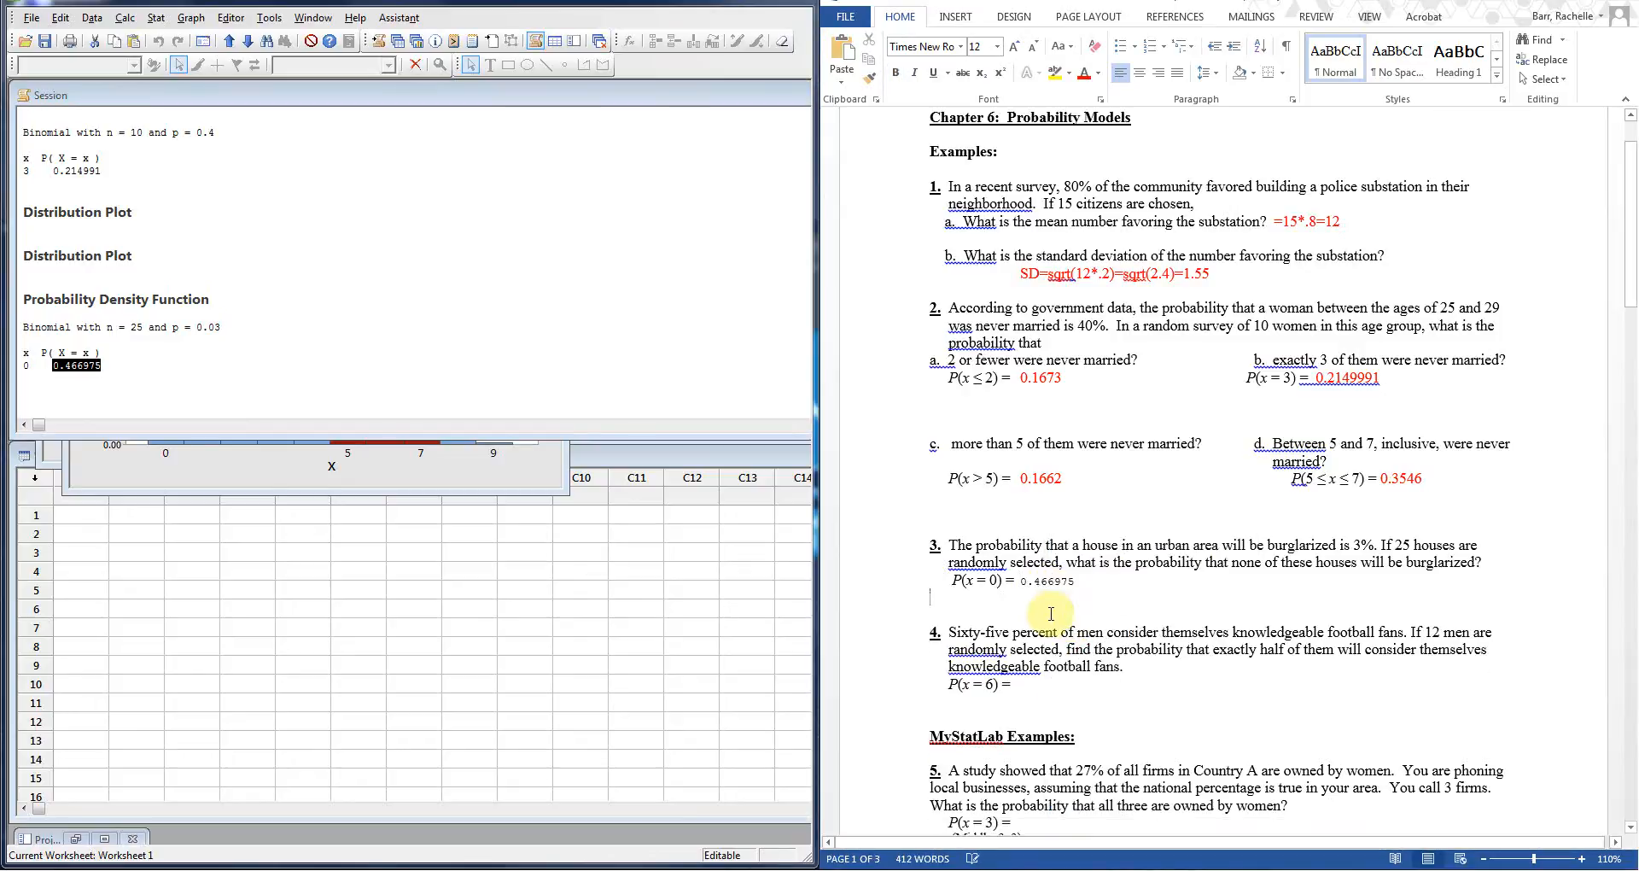
{"action": "left_click_drag", "start_coordinate": [1078, 582], "coordinate": [1017, 582]}
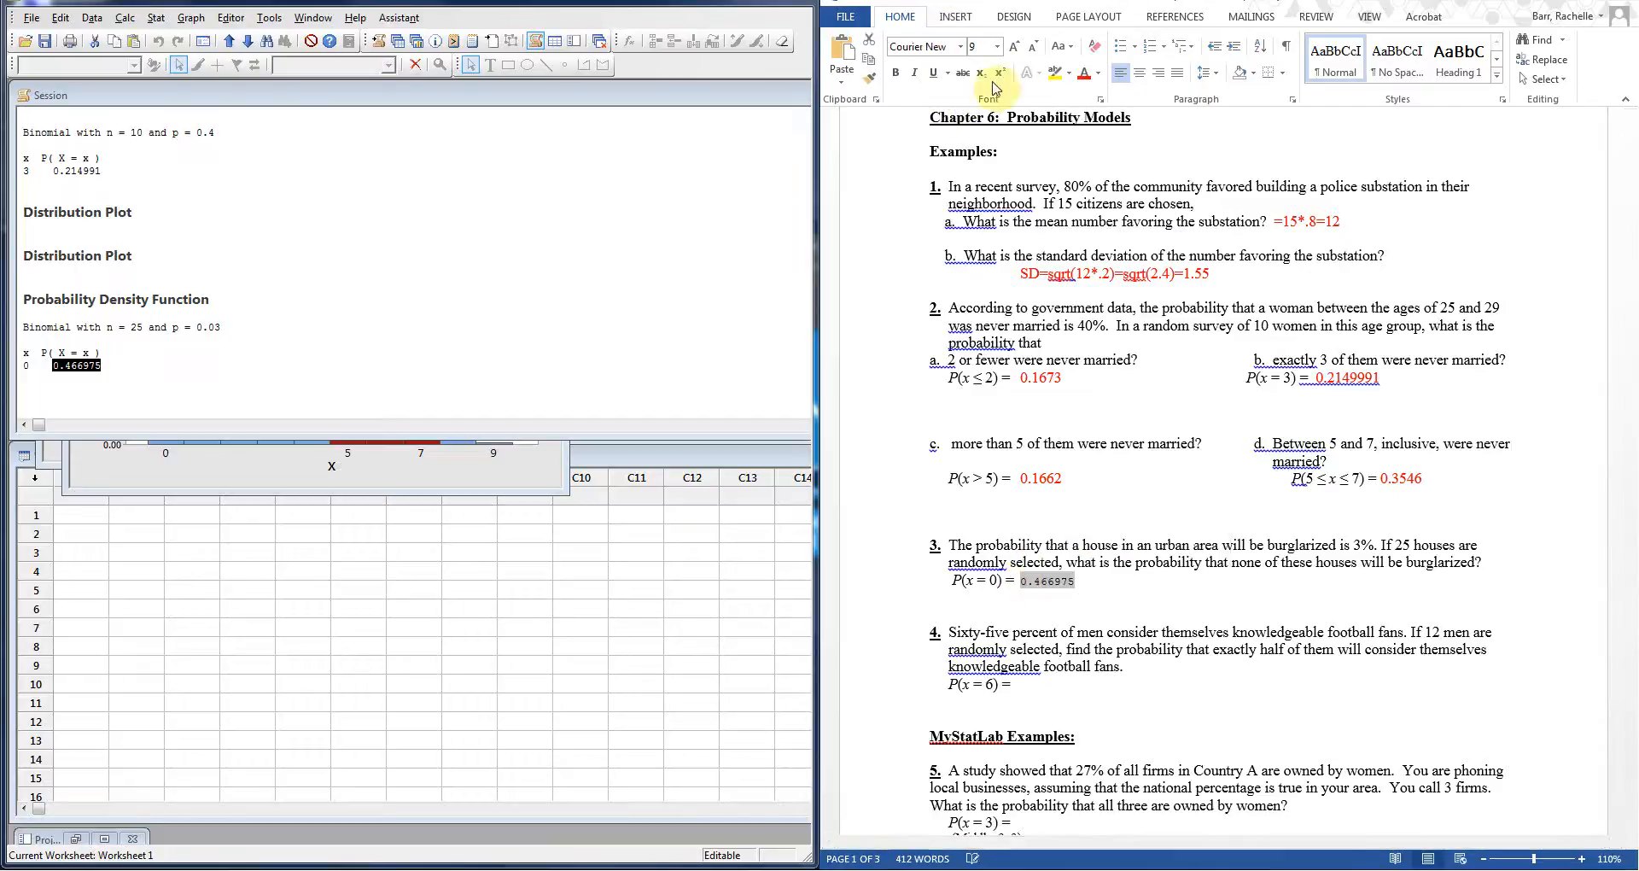
{"action": "left_click", "coordinate": [1029, 688]}
{"action": "scroll", "coordinate": [1111, 729], "scroll_direction": "down", "scroll_amount": 1}
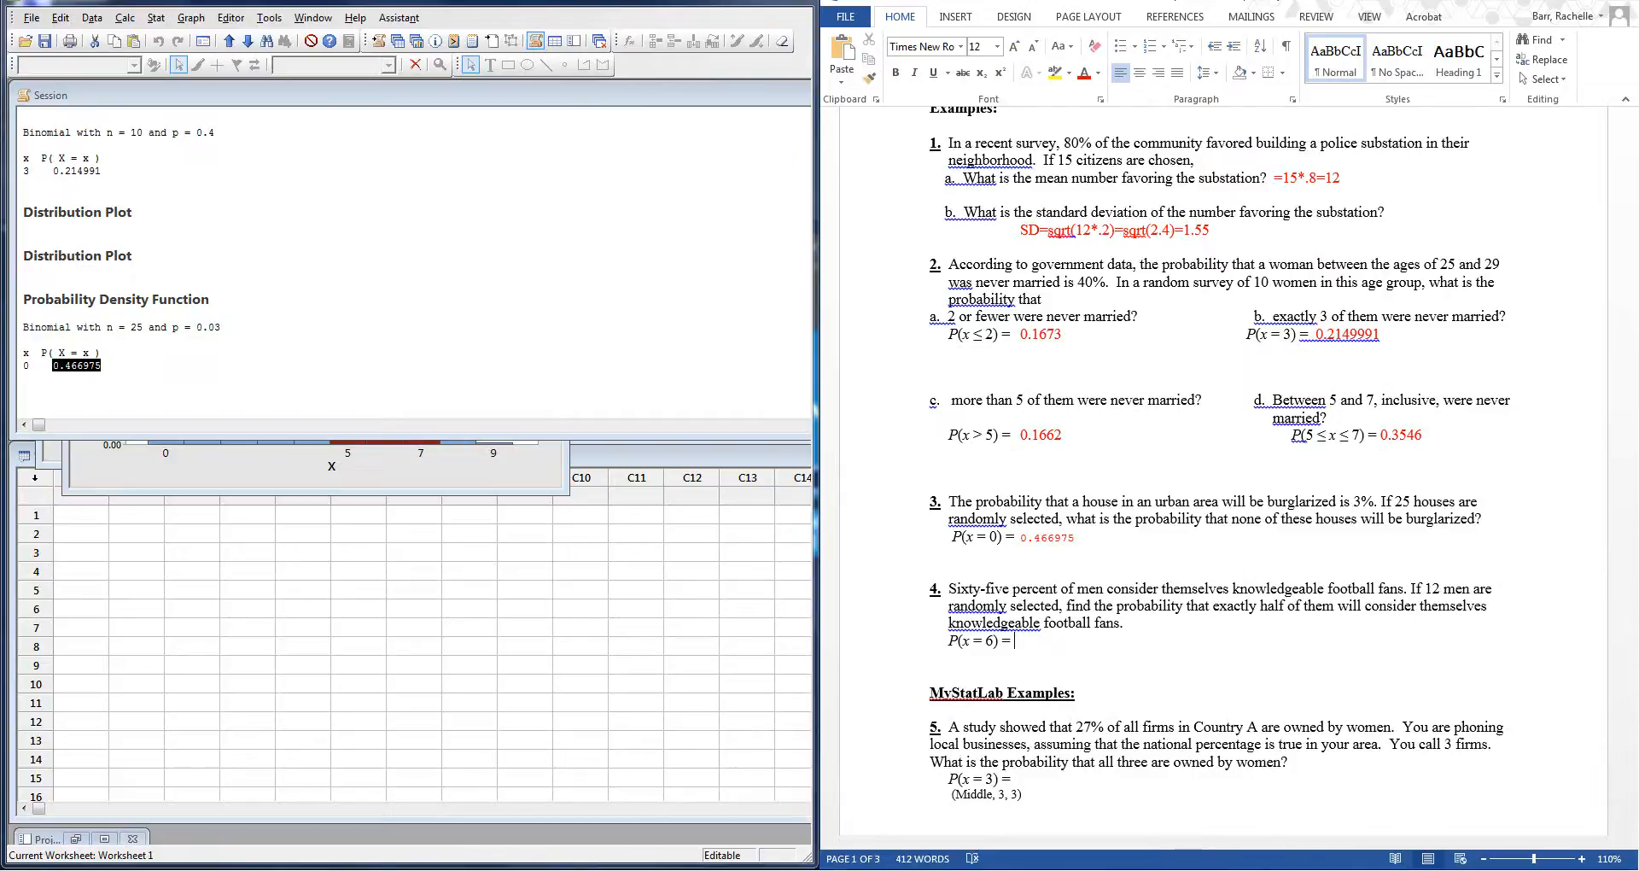
Step: Set up a binomial View Probability plot with 12 trials and event probability 0.65
{"action": "left_click", "coordinate": [157, 18]}
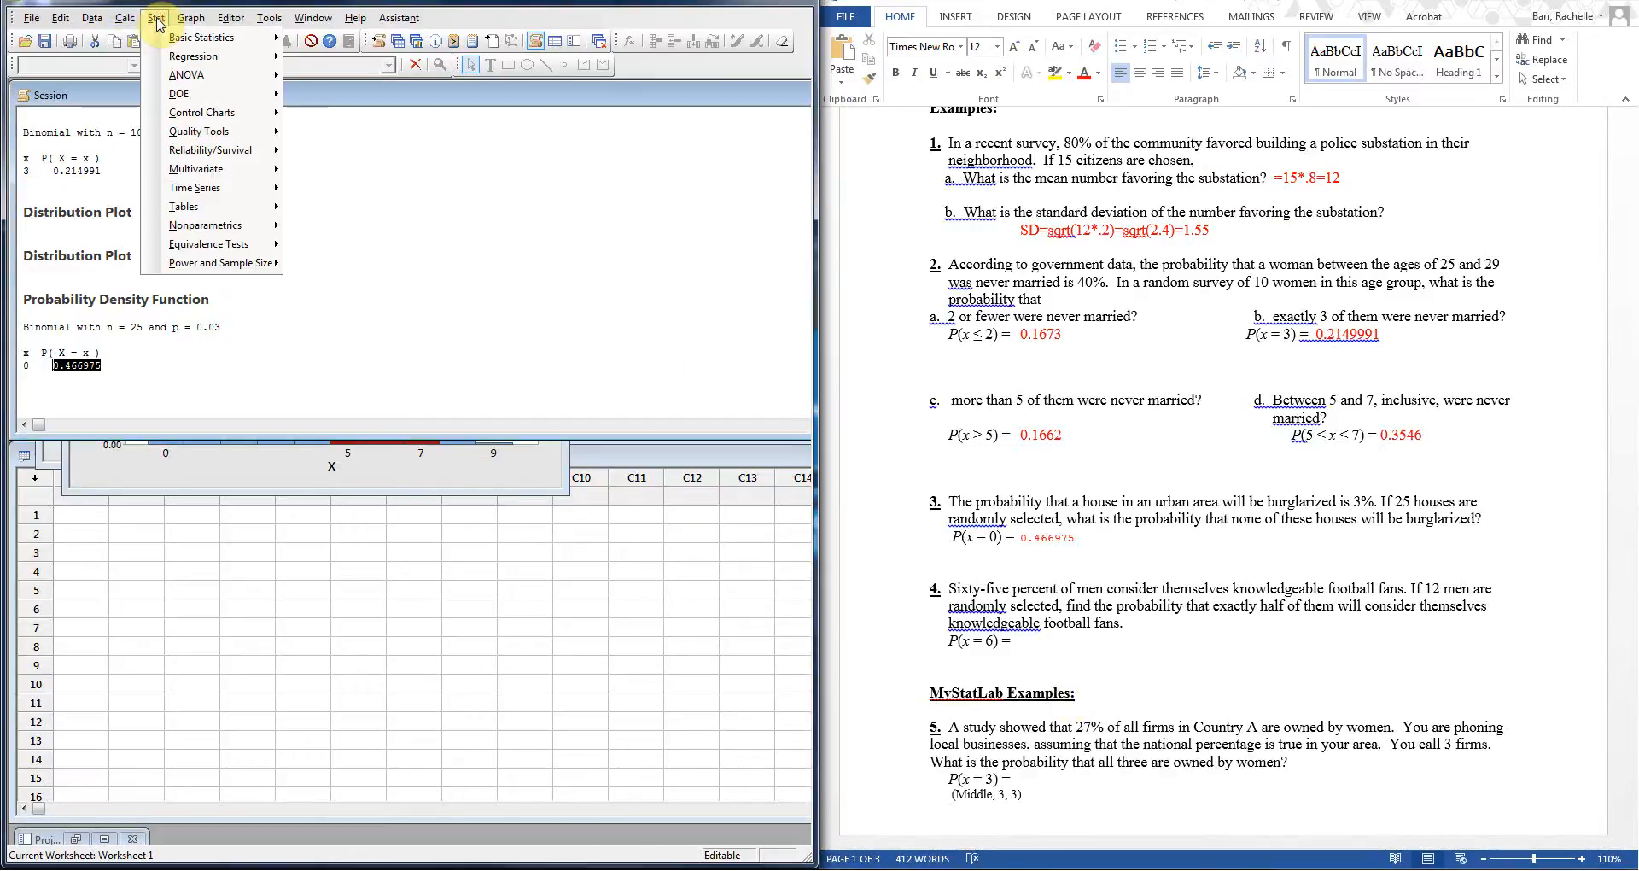
{"action": "mouse_move", "coordinate": [186, 23]}
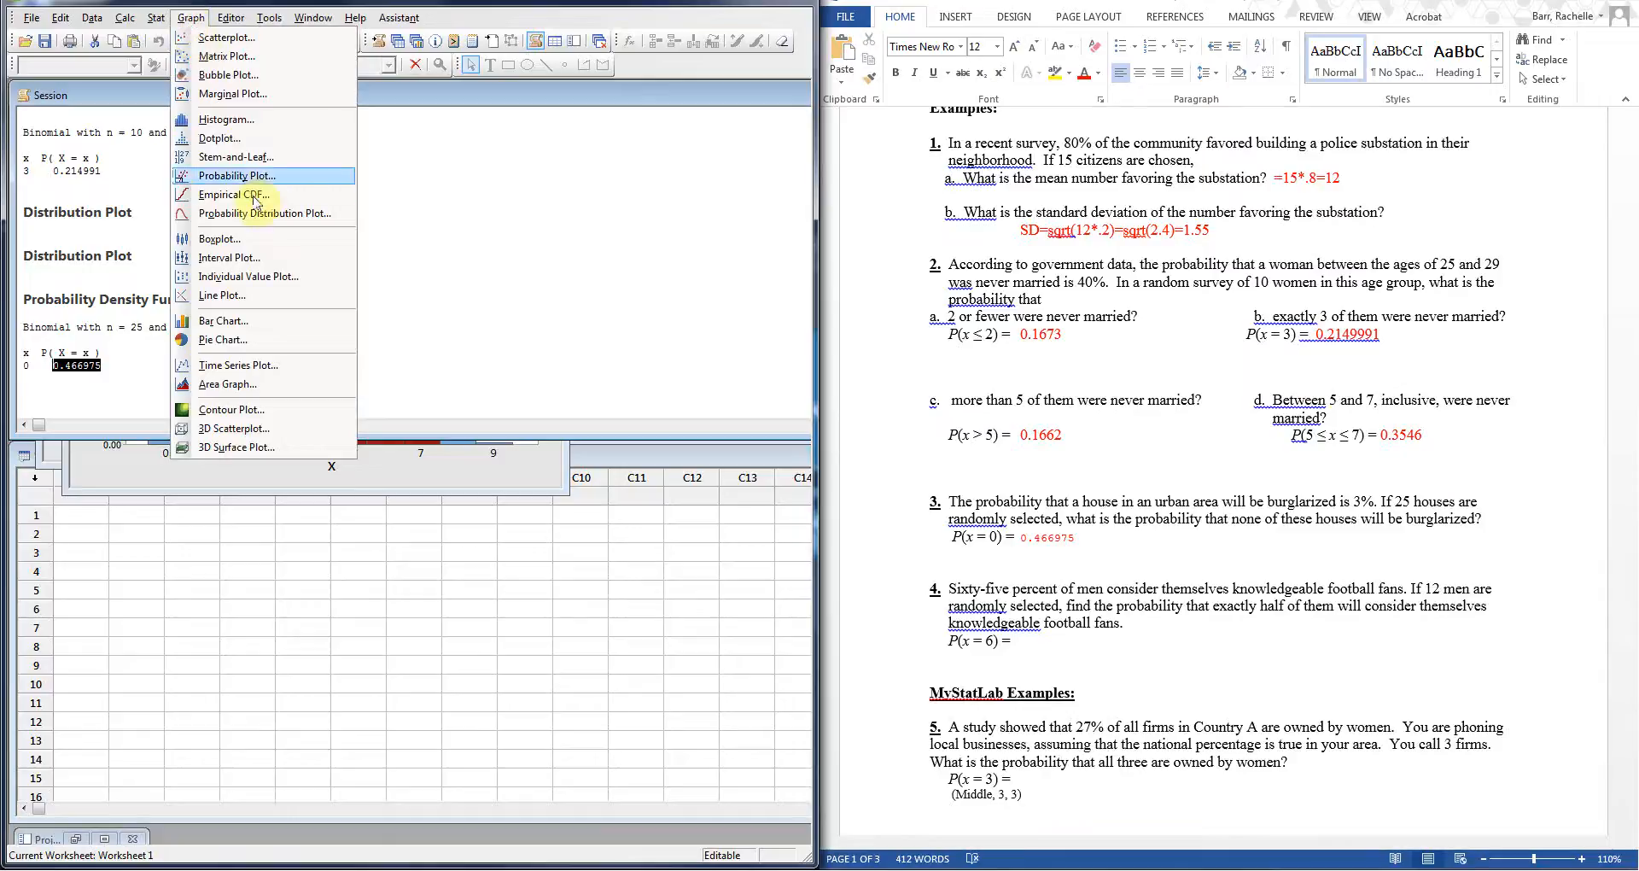
{"action": "left_click", "coordinate": [273, 226]}
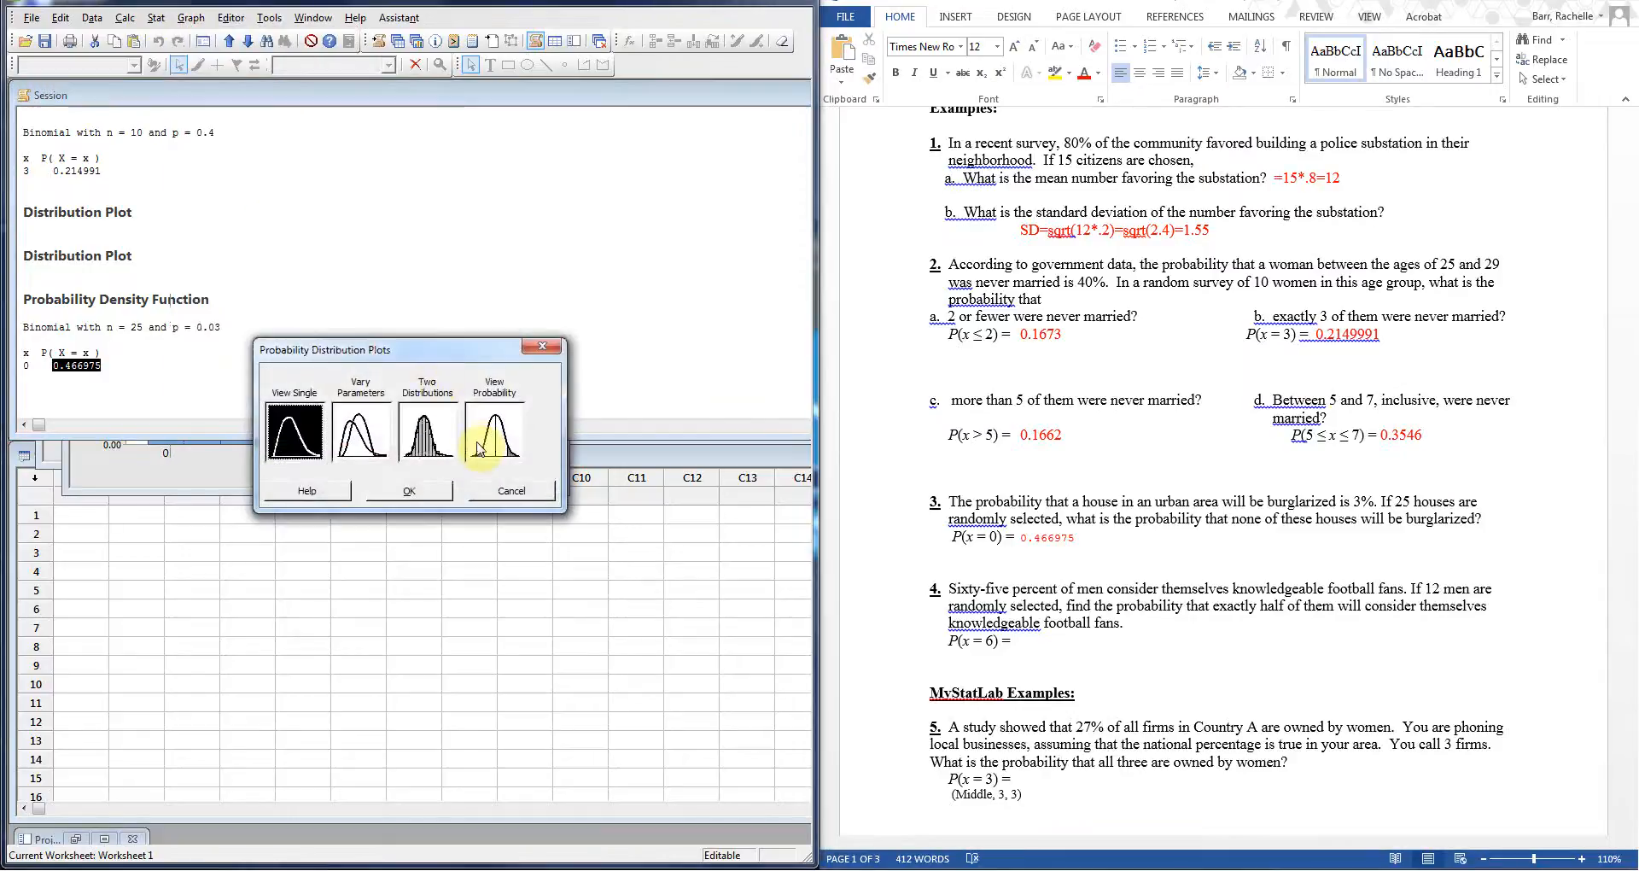
{"action": "left_click", "coordinate": [428, 499]}
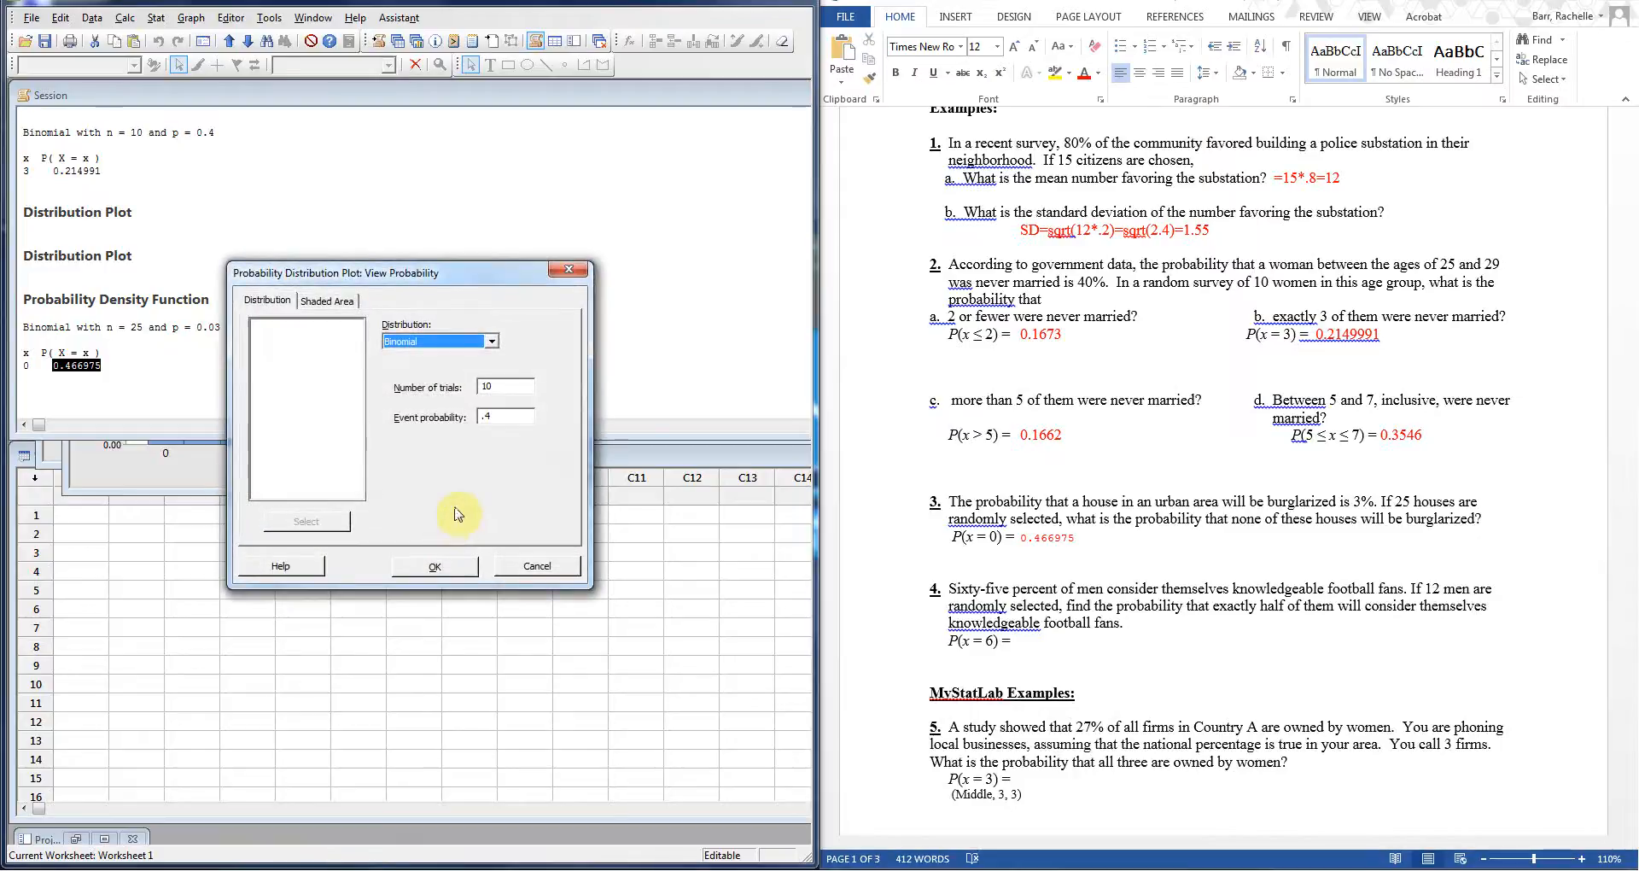
{"action": "left_click_drag", "start_coordinate": [501, 416], "coordinate": [474, 417]}
{"action": "type", "text": "."}
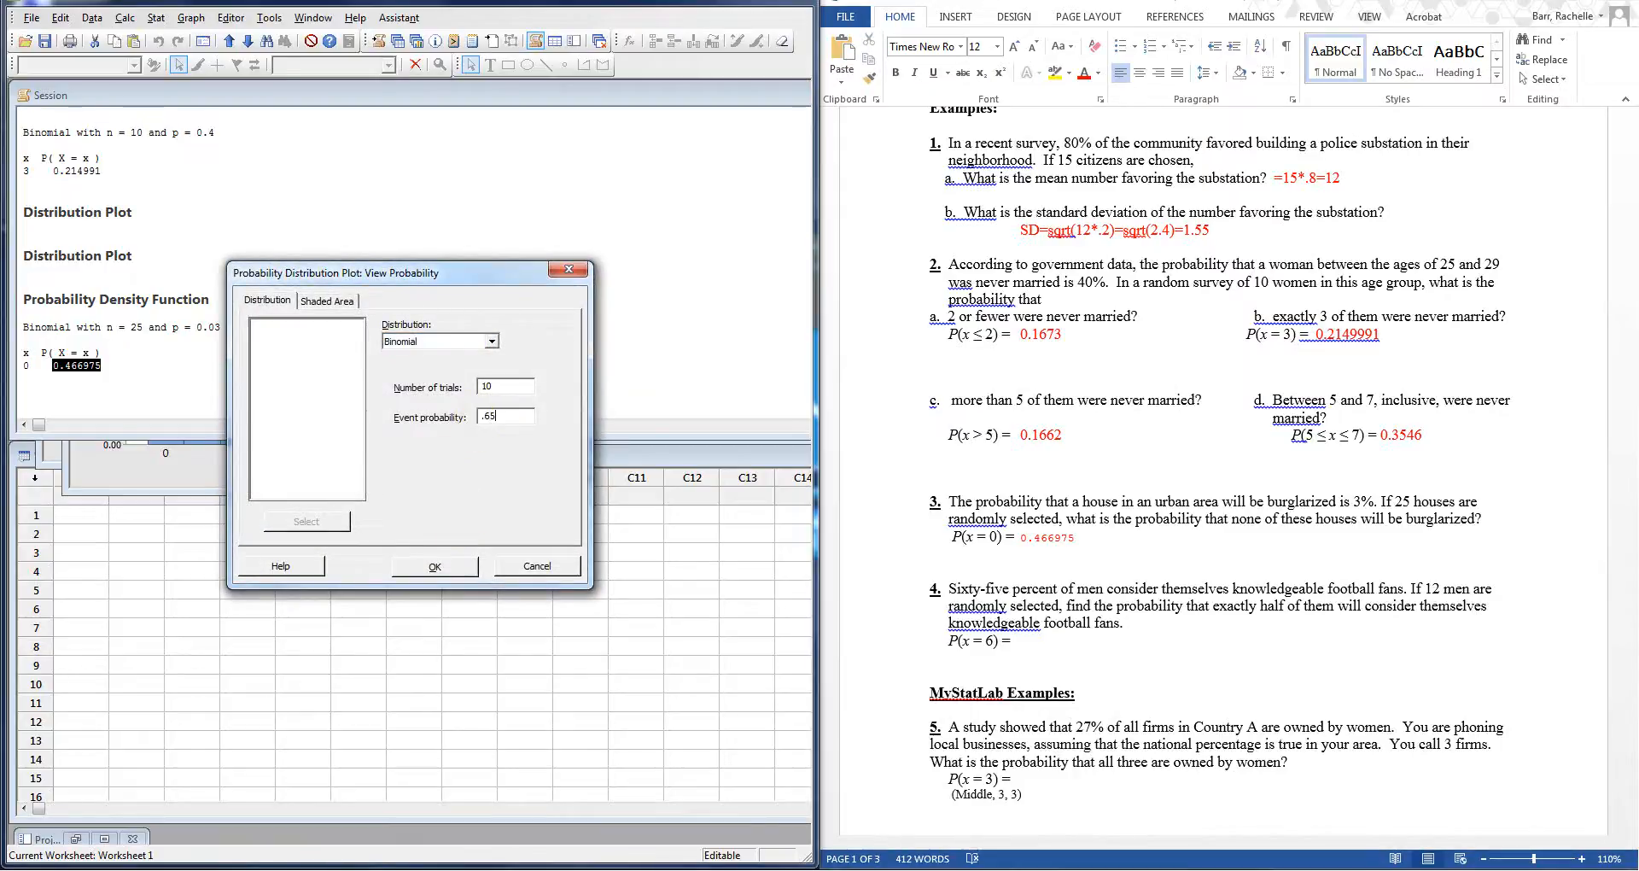
{"action": "left_click_drag", "start_coordinate": [530, 384], "coordinate": [462, 391]}
{"action": "type", "text": "12"}
Step: Shade the Middle X-value area from 6 to 6 and draw the plot, showing 0.1281
{"action": "left_click", "coordinate": [333, 300]}
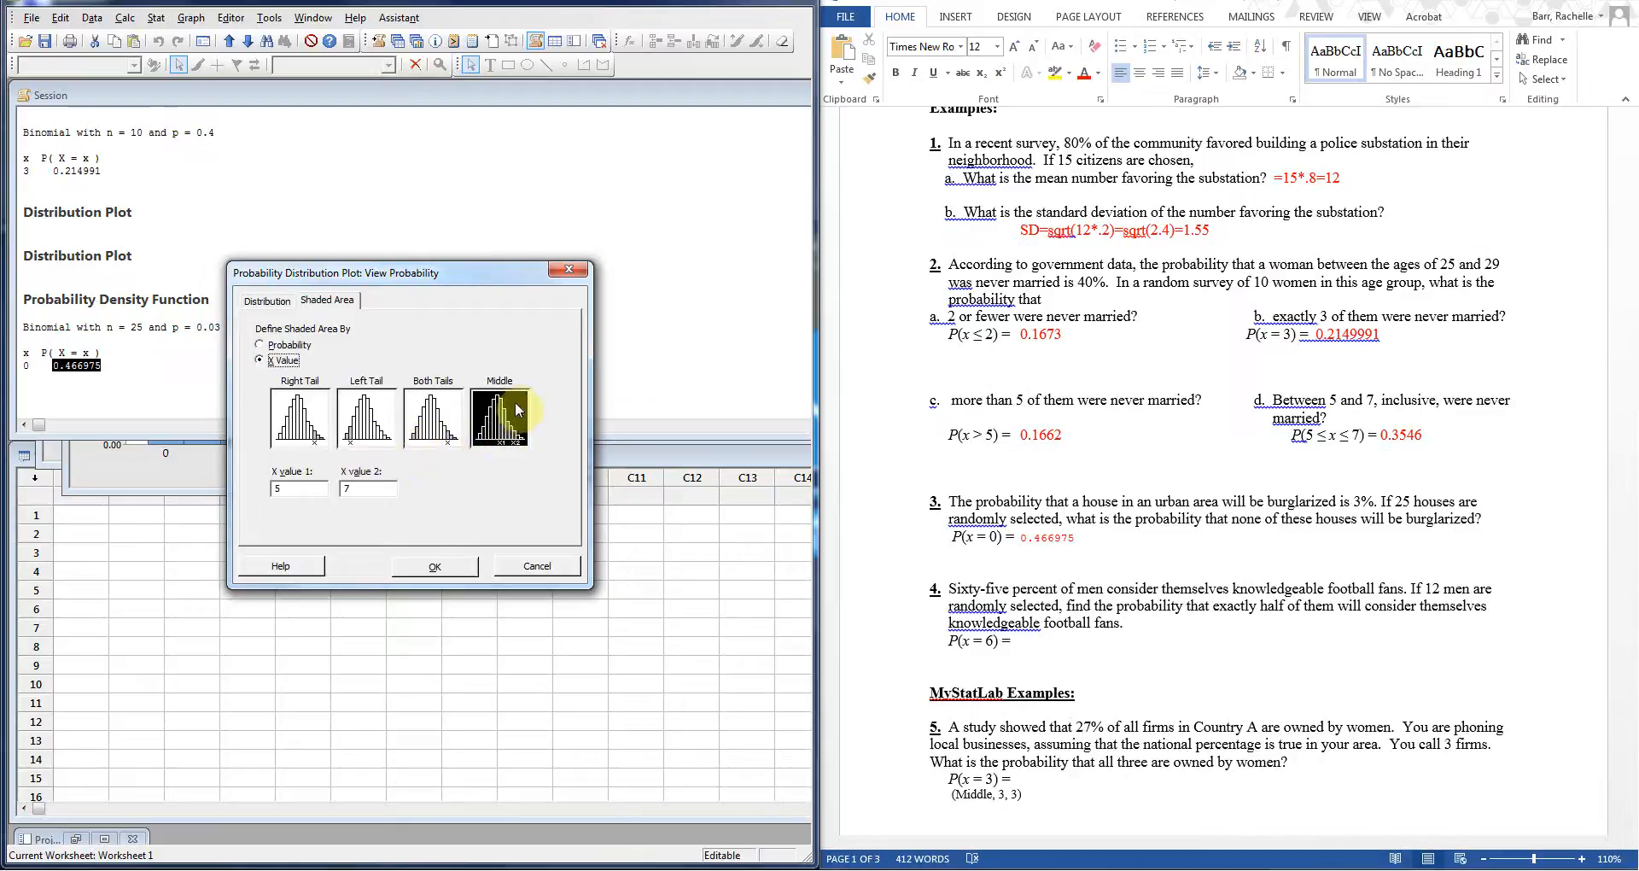
{"action": "left_click_drag", "start_coordinate": [316, 488], "coordinate": [172, 493]}
{"action": "type", "text": "6"}
{"action": "left_click_drag", "start_coordinate": [353, 493], "coordinate": [305, 494]}
{"action": "type", "text": "6"}
{"action": "left_click", "coordinate": [432, 566]}
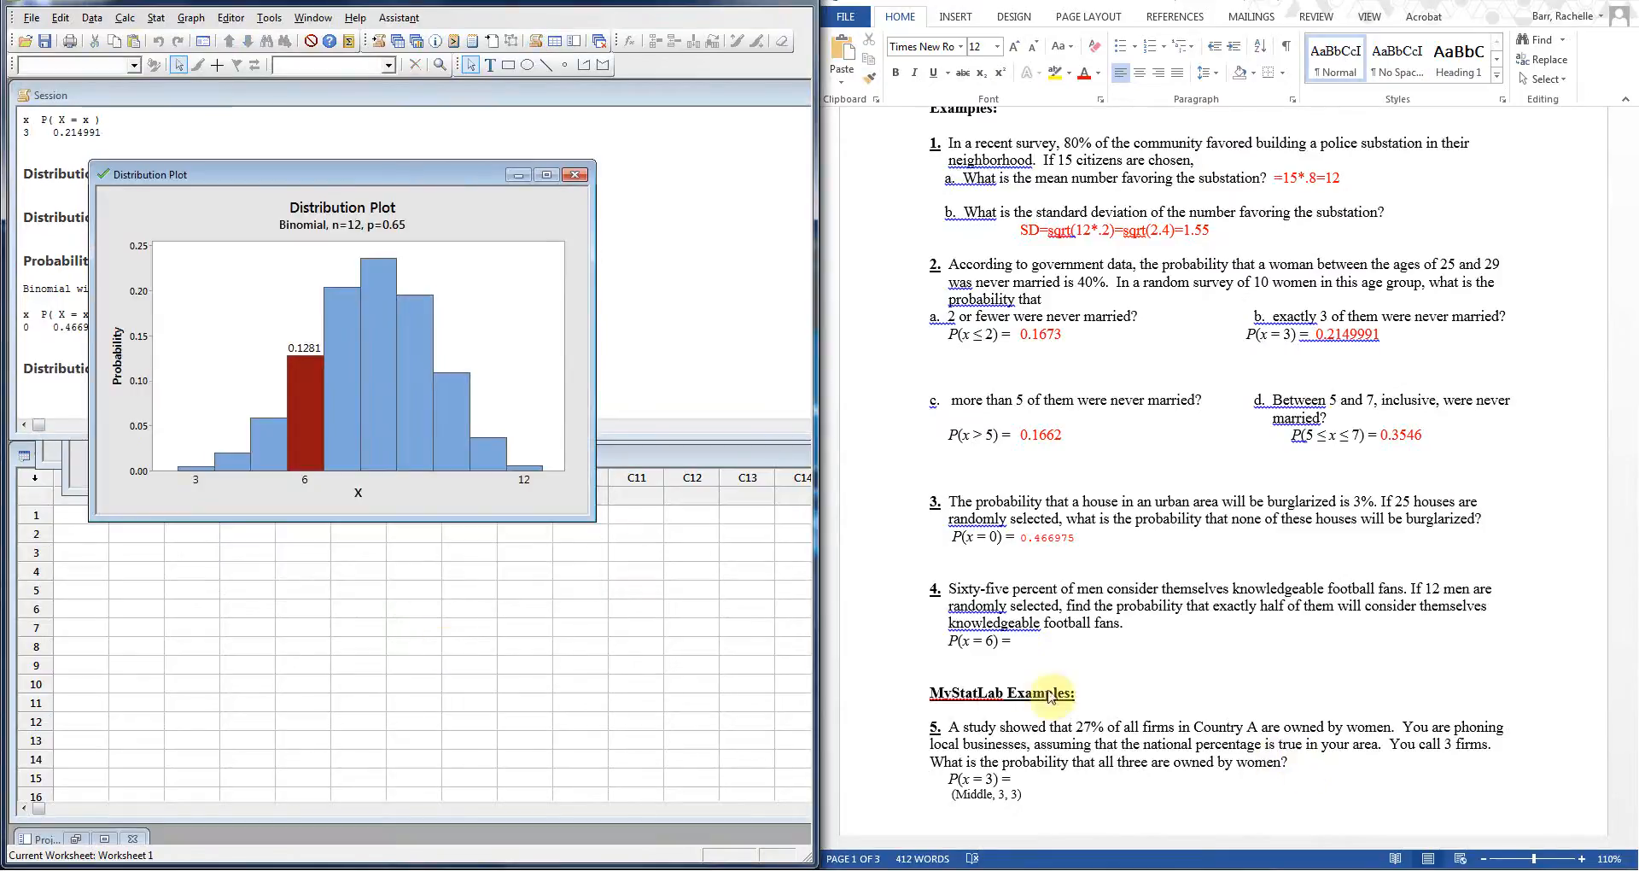
Step: Type 0.1281 after P(x = 6) = for problem 4 and color it red
{"action": "left_click", "coordinate": [1022, 641]}
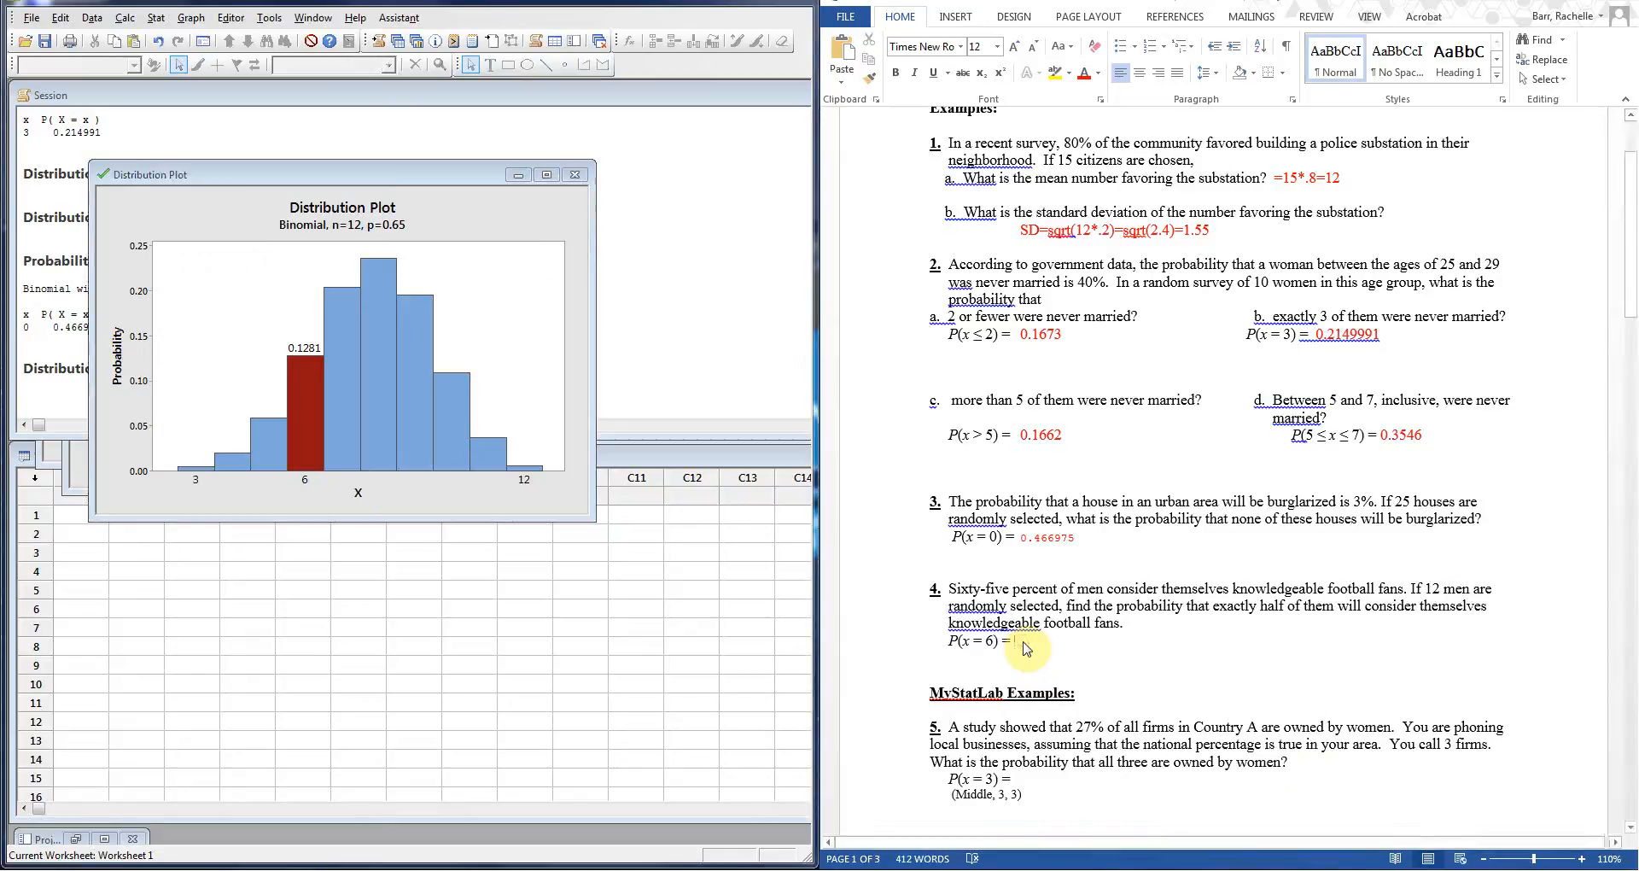
{"action": "type", "text": "0.1281"}
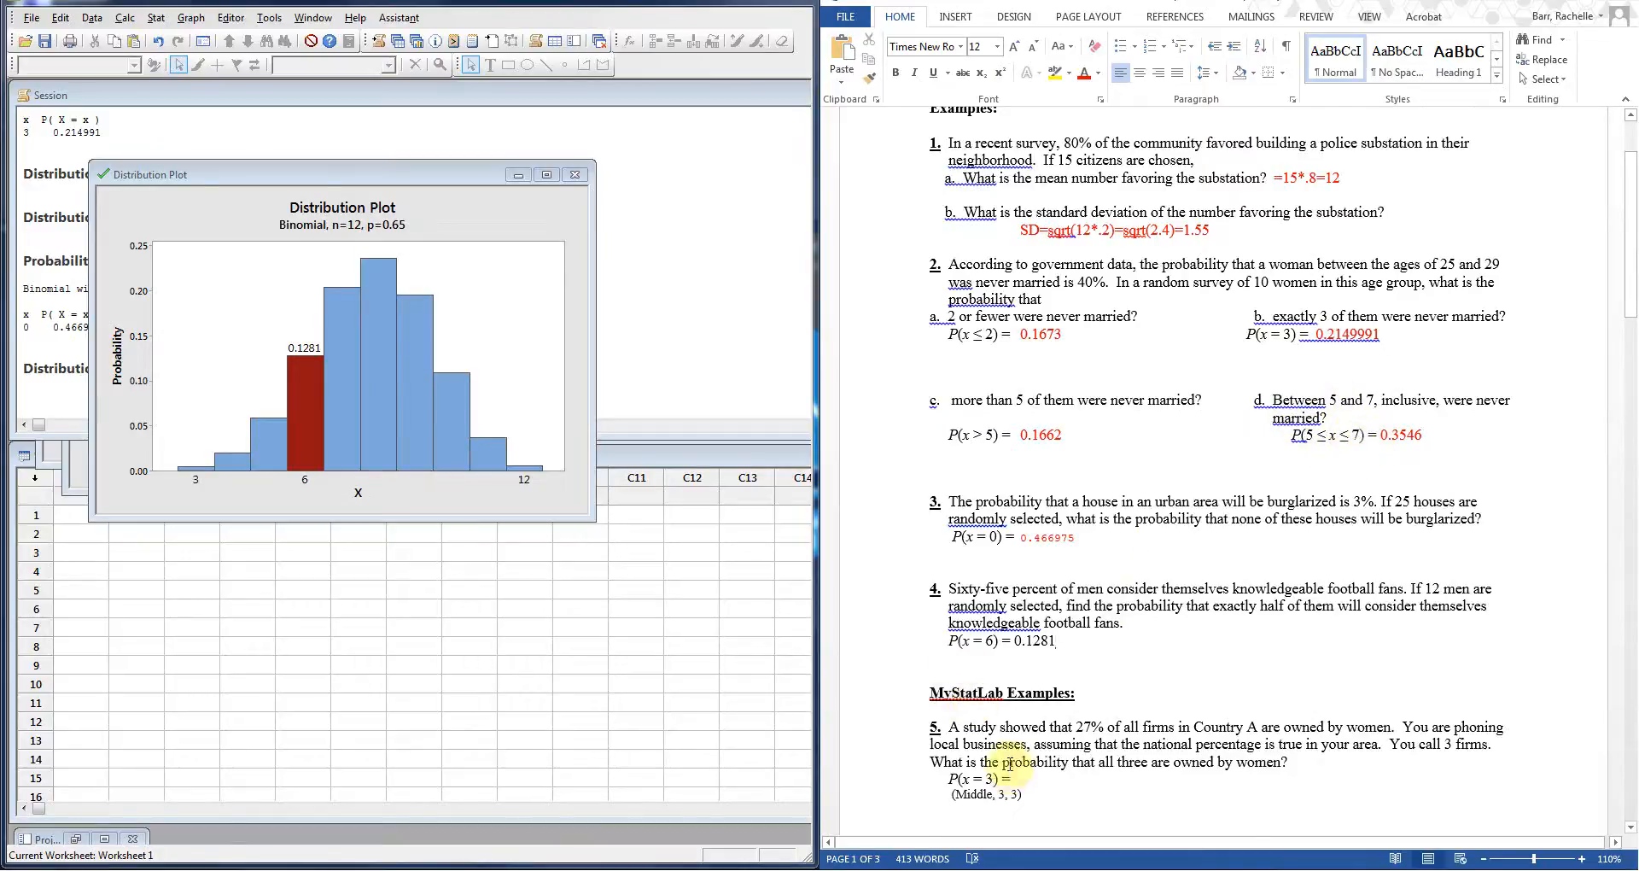
{"action": "scroll", "coordinate": [1024, 751], "scroll_direction": "down", "scroll_amount": 3}
{"action": "scroll", "coordinate": [1123, 699], "scroll_direction": "up", "scroll_amount": 2}
{"action": "scroll", "coordinate": [1102, 712], "scroll_direction": "up", "scroll_amount": 3}
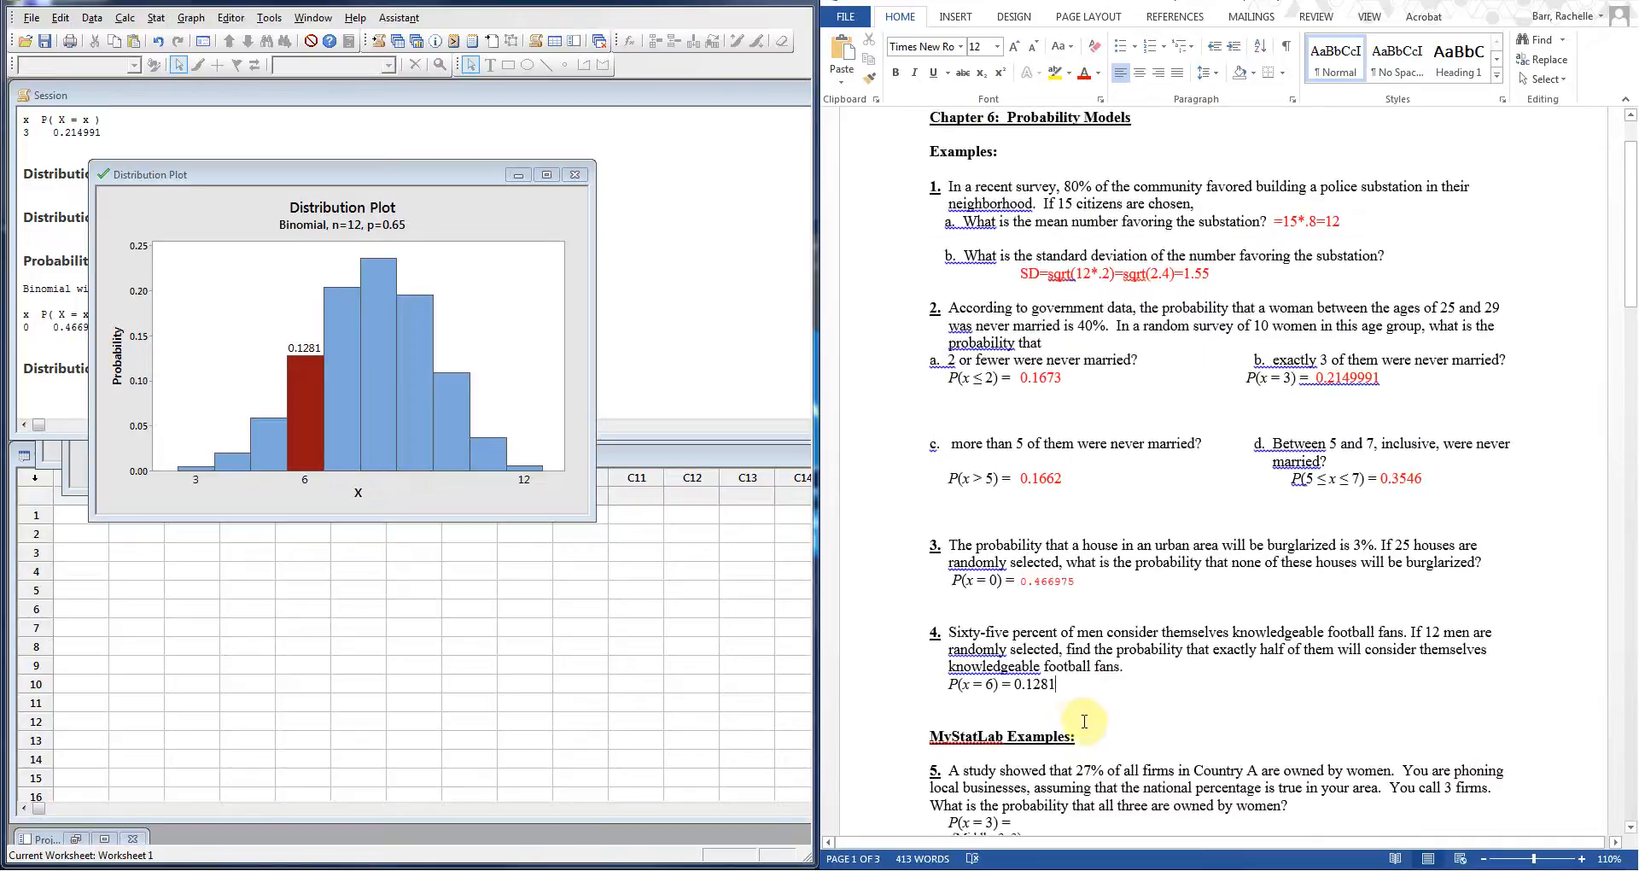
{"action": "scroll", "coordinate": [1071, 715], "scroll_direction": "down", "scroll_amount": 4}
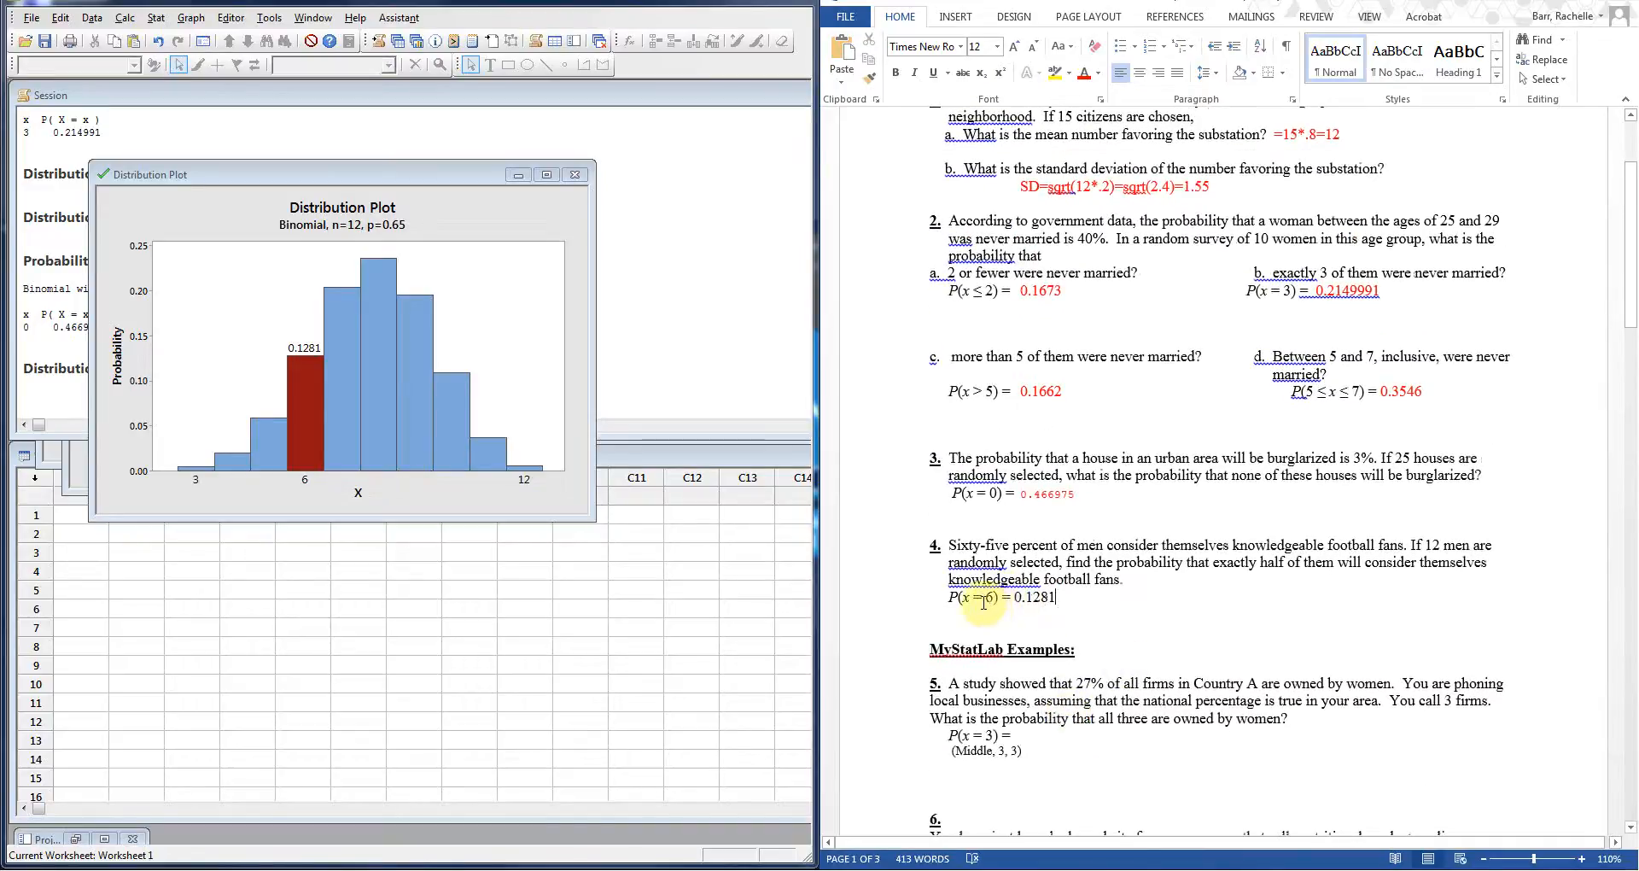
{"action": "left_click_drag", "start_coordinate": [1057, 597], "coordinate": [1015, 598]}
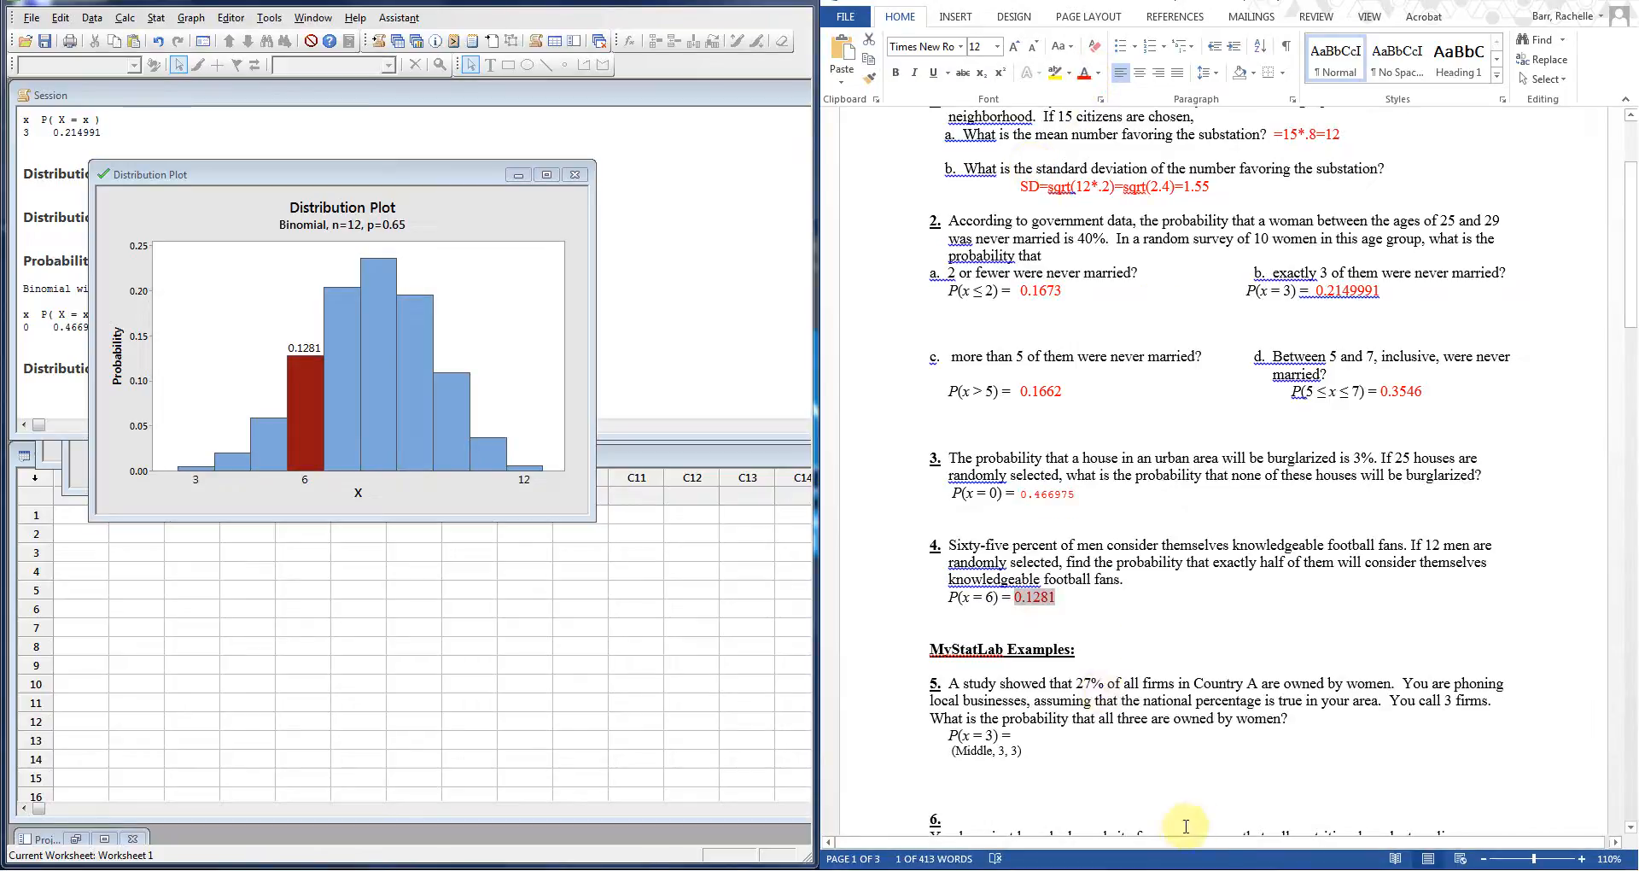
{"action": "left_click", "coordinate": [1232, 870]}
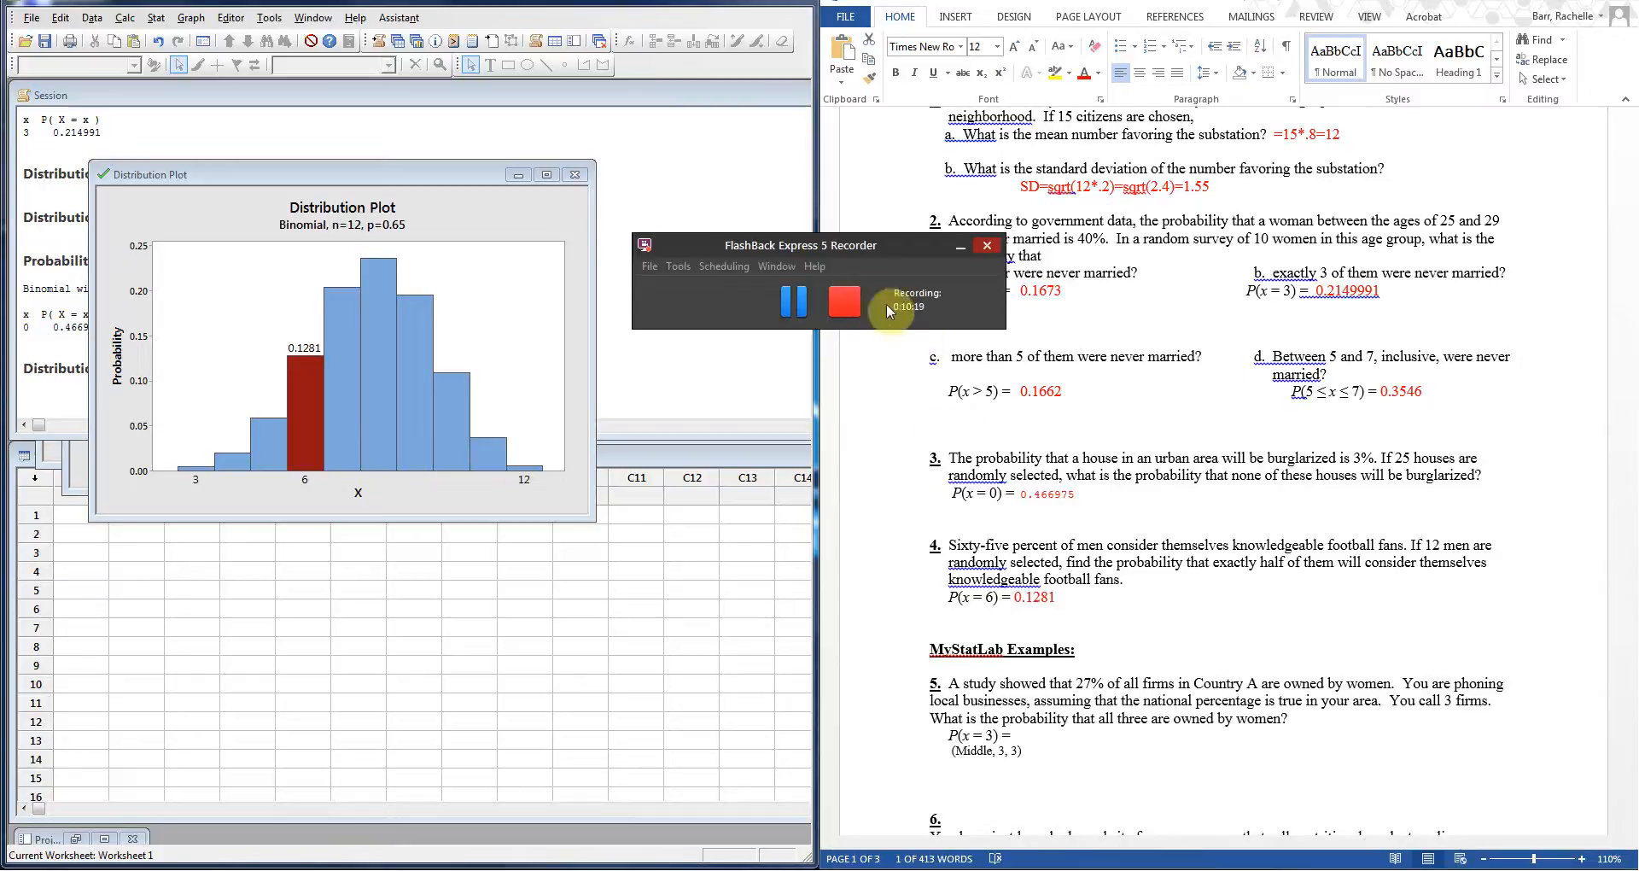